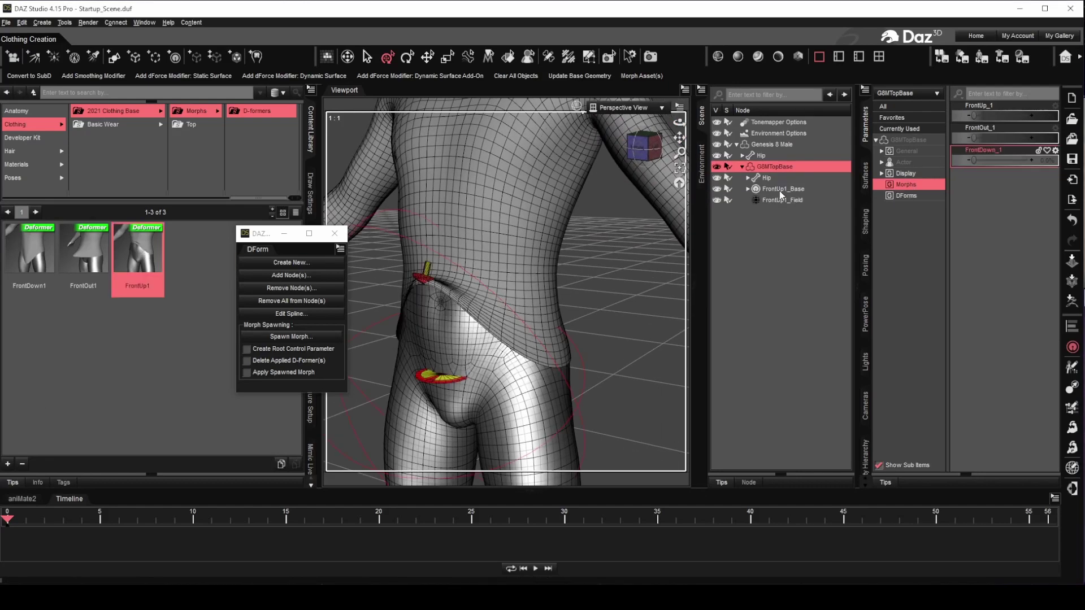
Step: Select the FrontUp1 D-Former's field and reposition it around the shirt's lower front to try out its area of influence
click(784, 189)
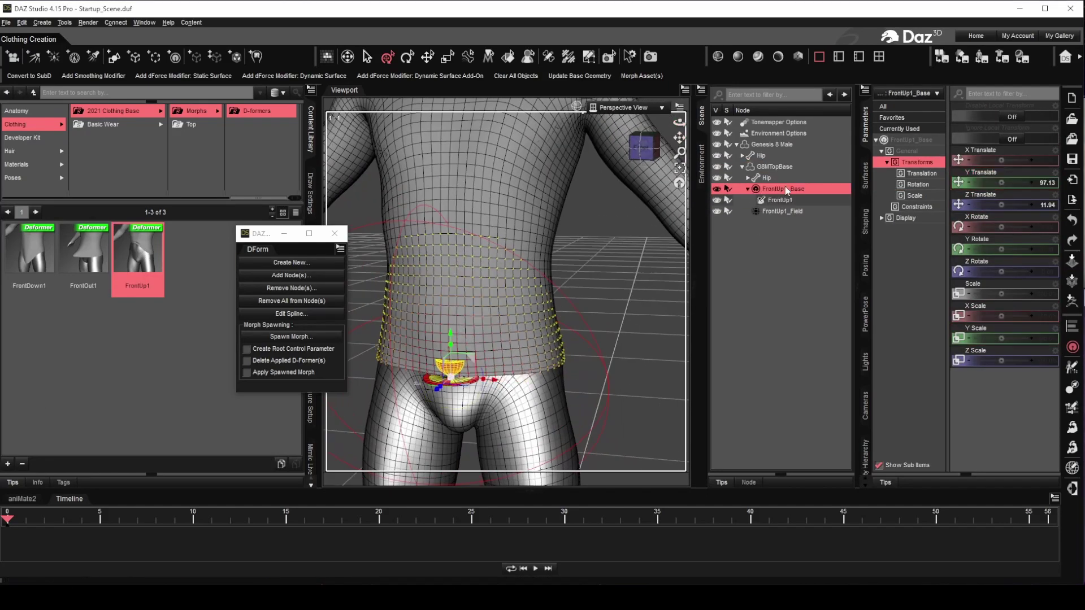
drag(680, 122, 655, 122)
click(782, 211)
drag(426, 351, 523, 332)
drag(679, 122, 712, 122)
drag(536, 341, 624, 342)
drag(680, 122, 726, 122)
drag(556, 310, 555, 333)
drag(589, 344, 610, 344)
drag(679, 137, 614, 121)
drag(523, 319, 520, 341)
drag(531, 344, 541, 349)
drag(501, 308, 503, 303)
drag(680, 122, 726, 122)
drag(679, 137, 650, 122)
click(574, 287)
drag(575, 287, 578, 181)
mouse_move(680, 122)
mouse_down()
mouse_move(650, 122)
mouse_move(680, 130)
mouse_up()
drag(621, 148, 615, 228)
drag(615, 227, 602, 227)
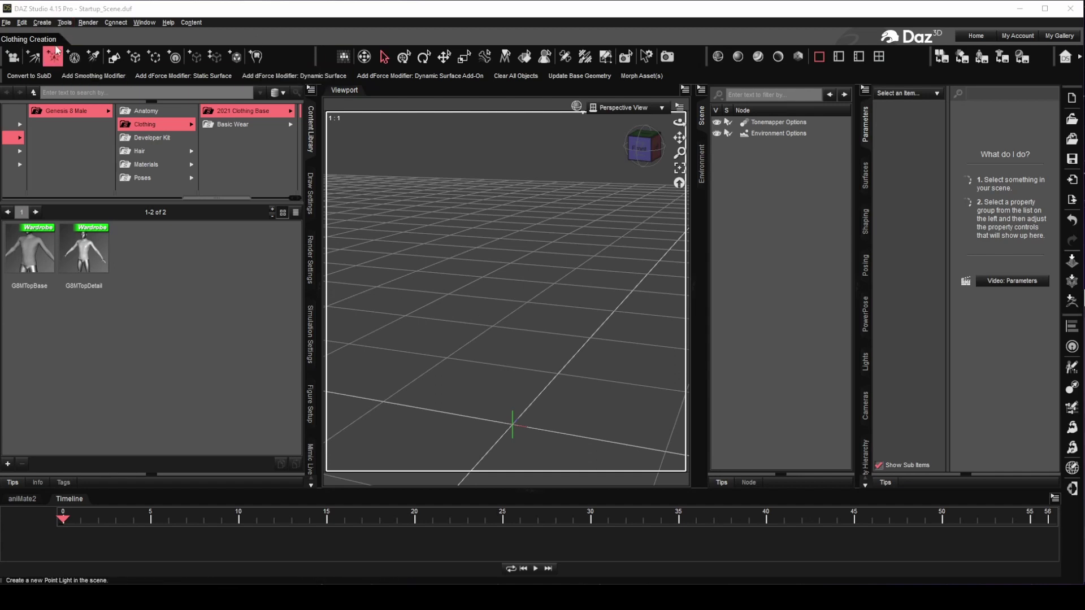
Step: Create a 1 m plane primitive with 64 divisions at the world center, with Y Positive as primary axis
click(42, 22)
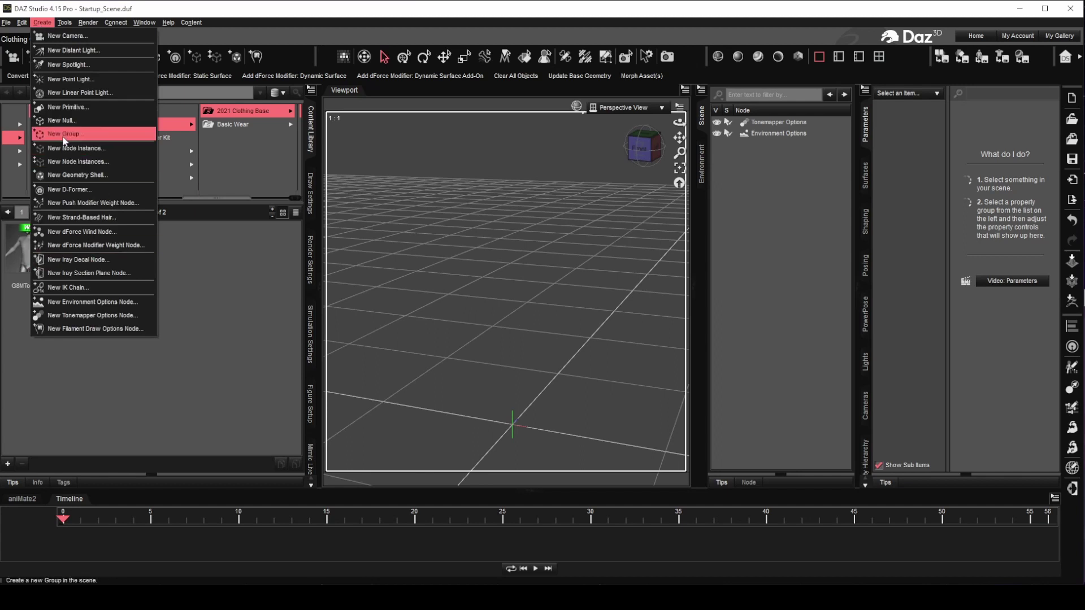
click(67, 106)
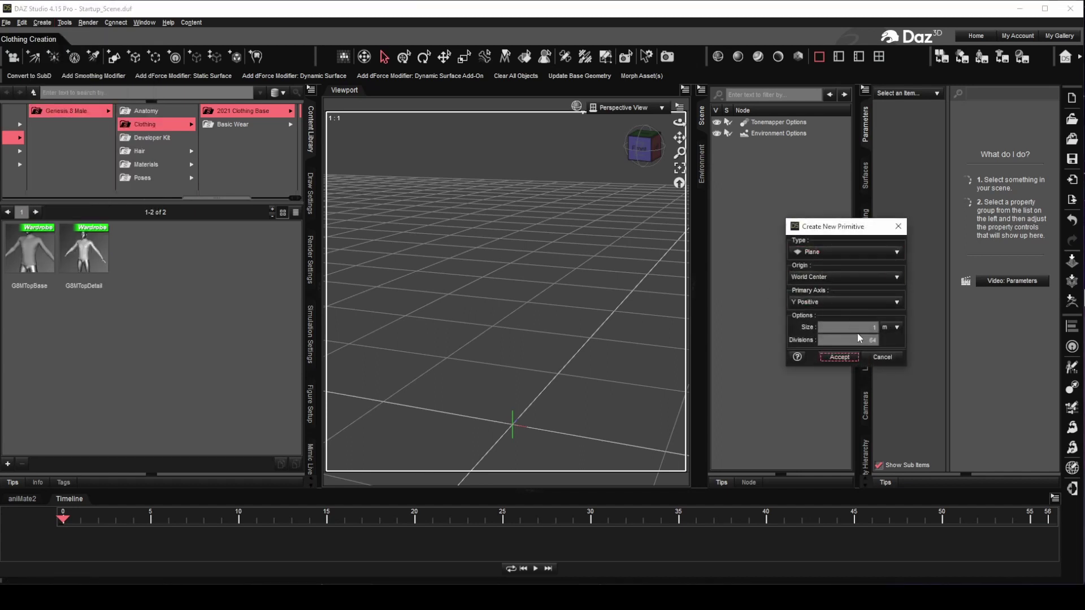
click(840, 357)
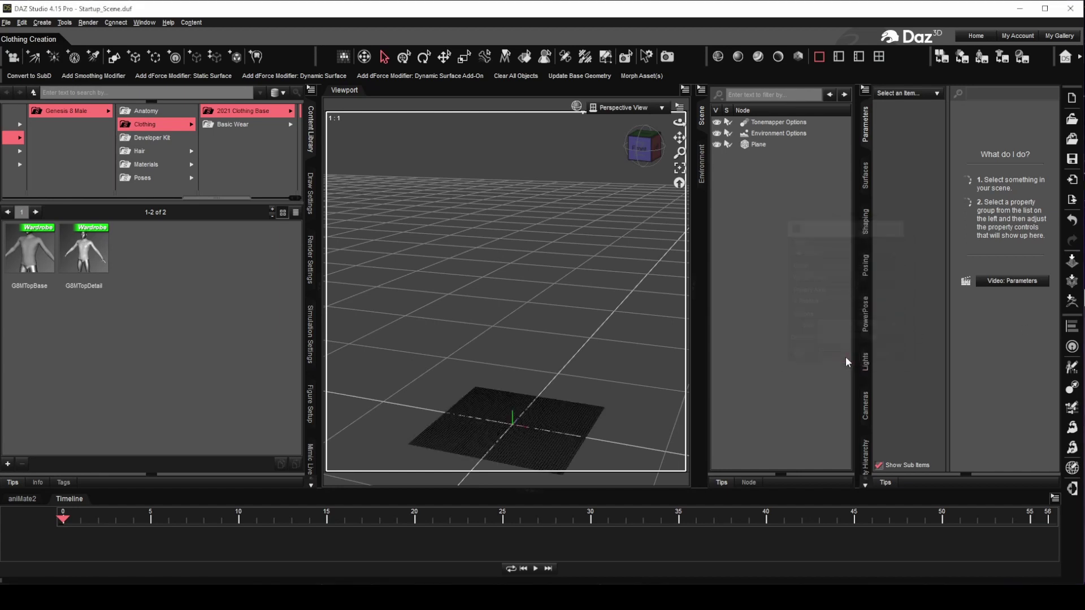
Step: Frame the plane and add a new D-Former to it, keeping the default name
click(760, 145)
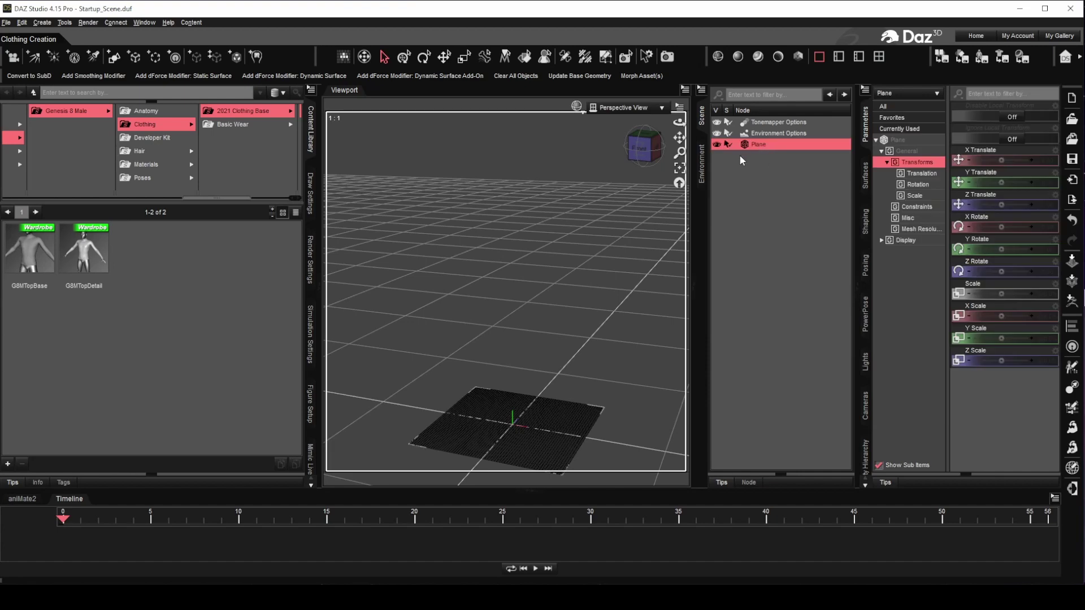
click(679, 168)
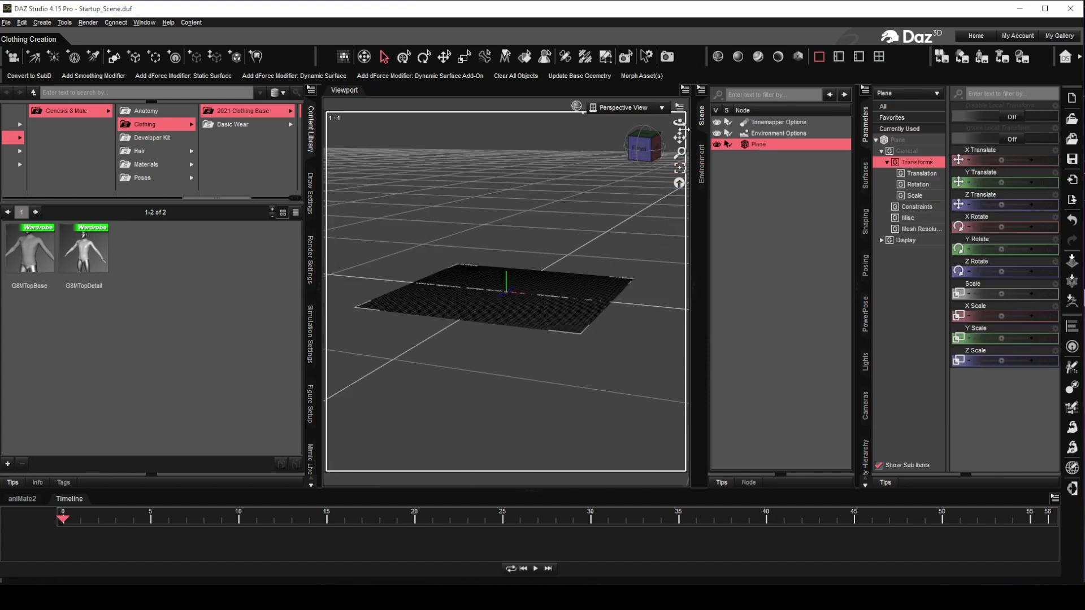
drag(679, 122, 672, 148)
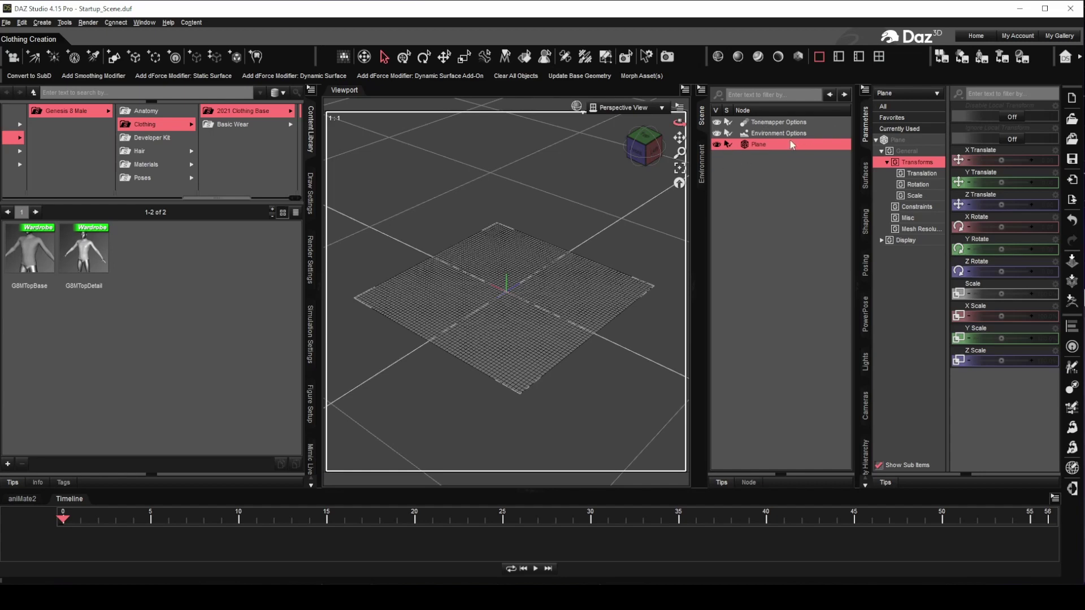
click(36, 26)
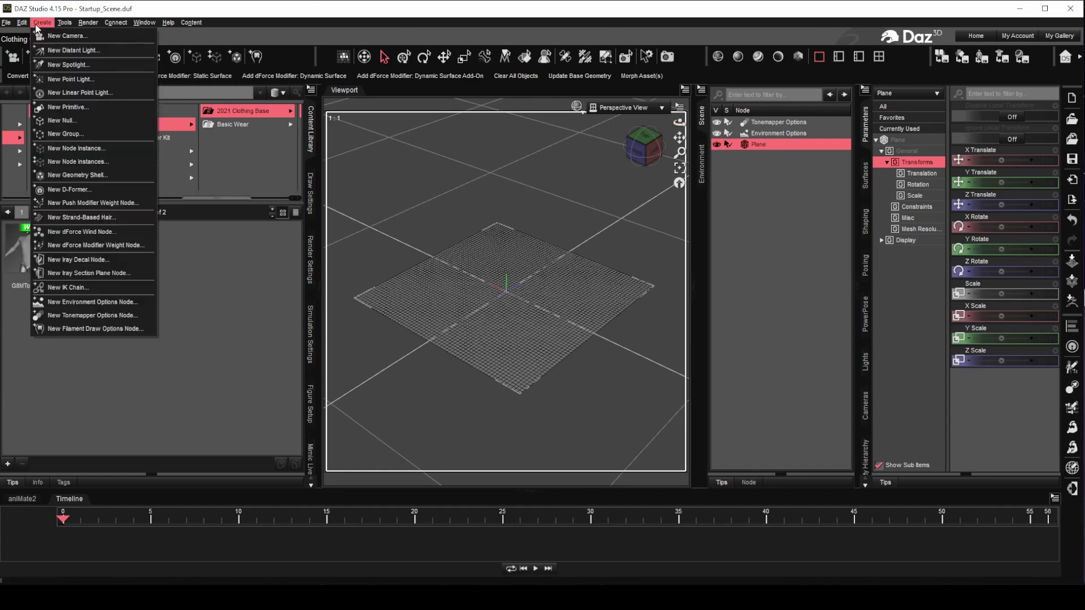
click(107, 190)
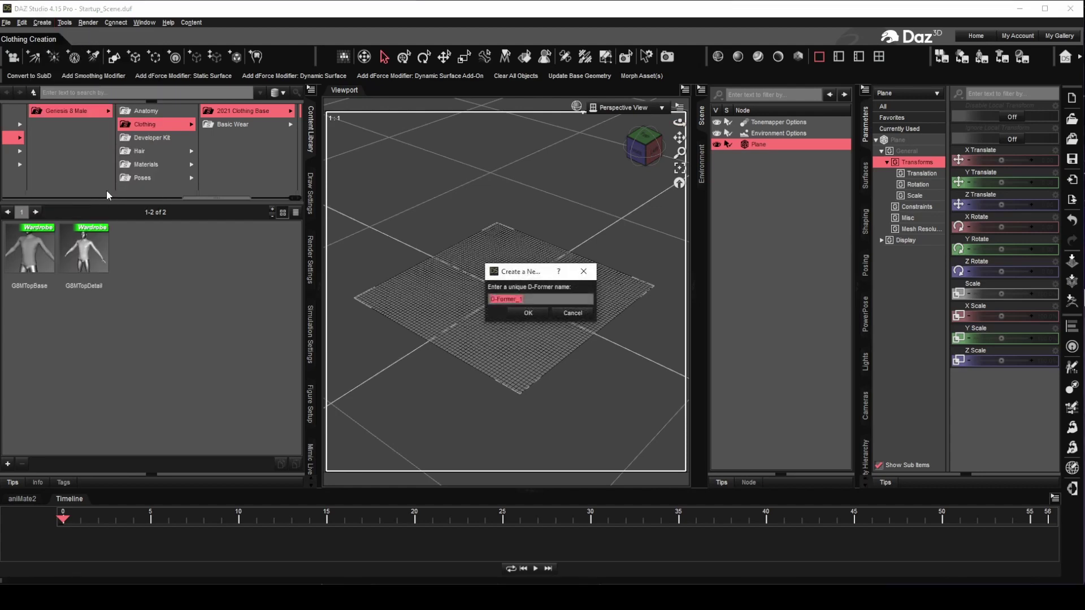
click(528, 315)
Step: Expand the plane's D-Former hierarchy and examine its base and handle up close
click(736, 144)
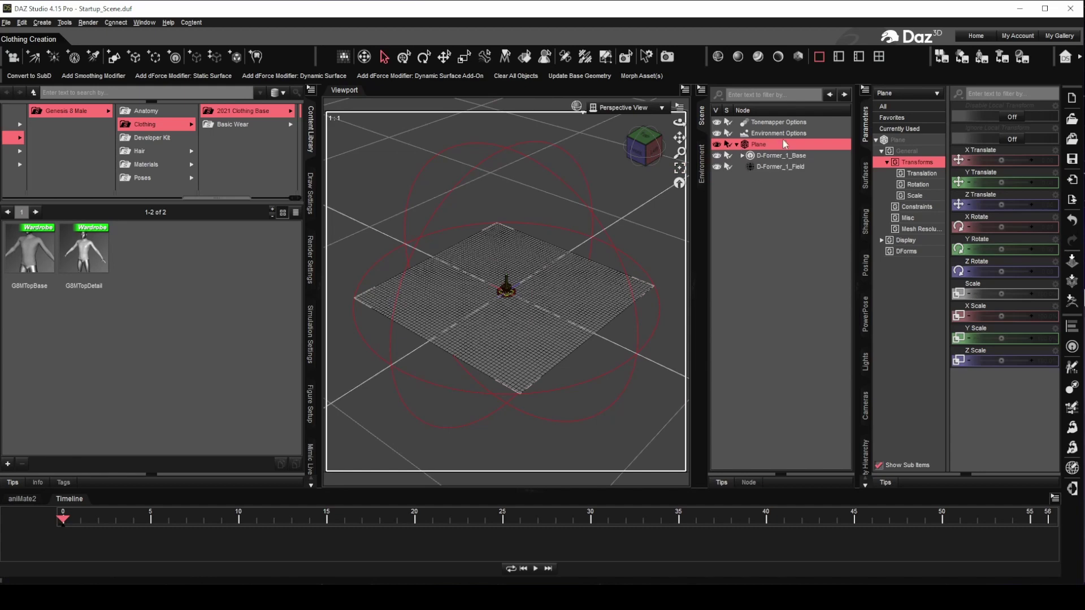
click(742, 156)
click(778, 167)
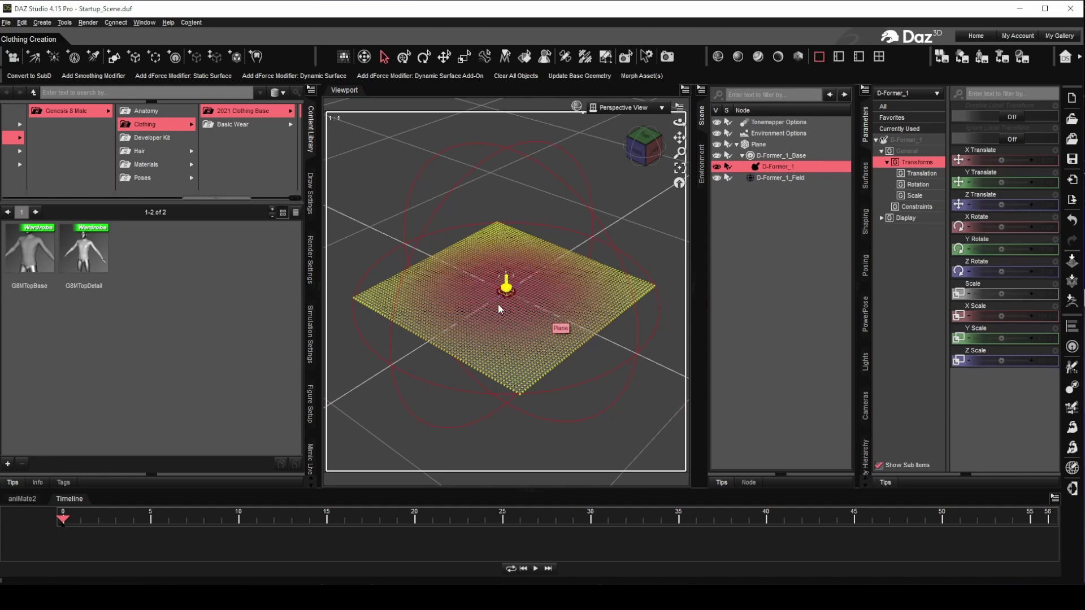
drag(679, 138, 679, 102)
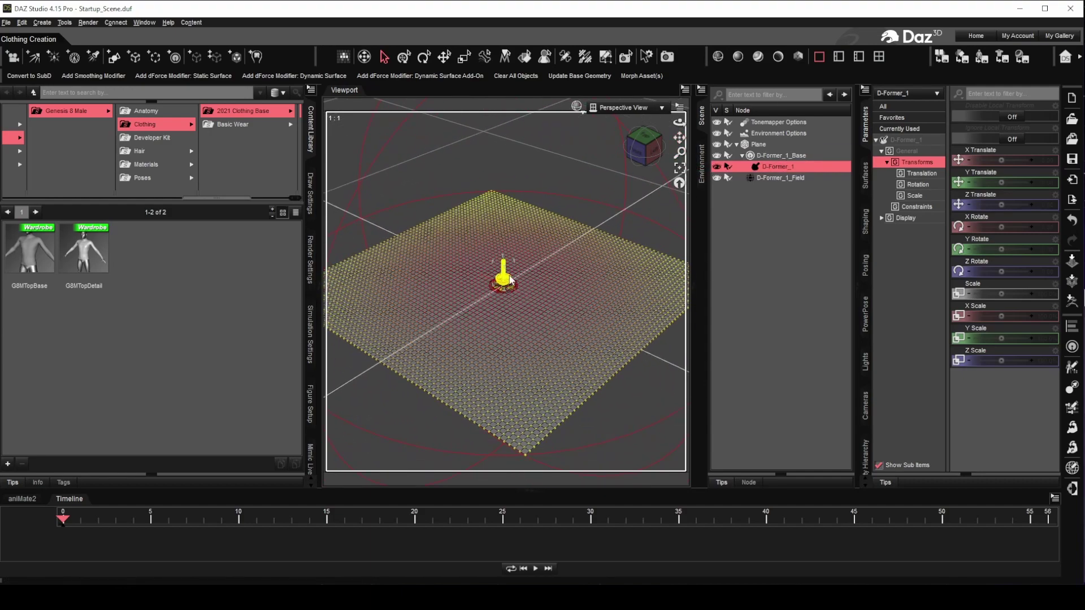
scroll(557, 283, up, 5)
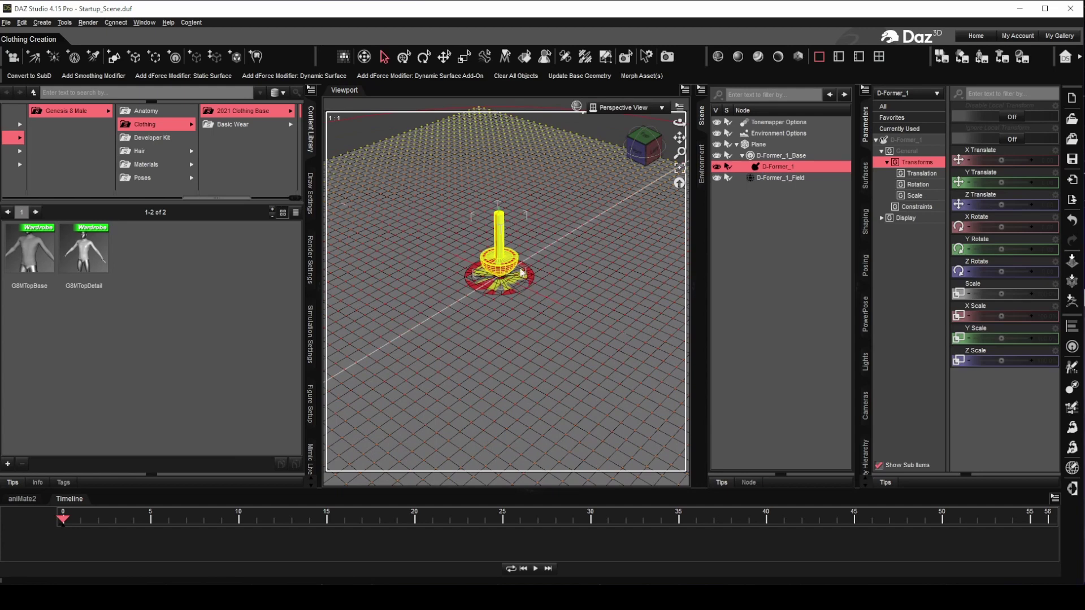
click(796, 156)
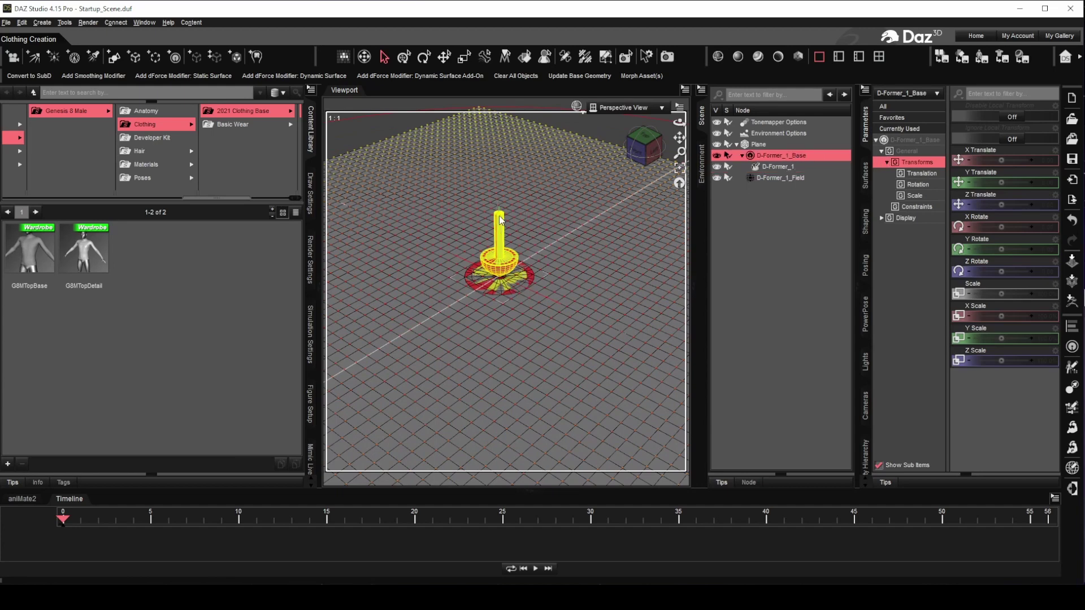
click(774, 167)
scroll(544, 351, down, 10)
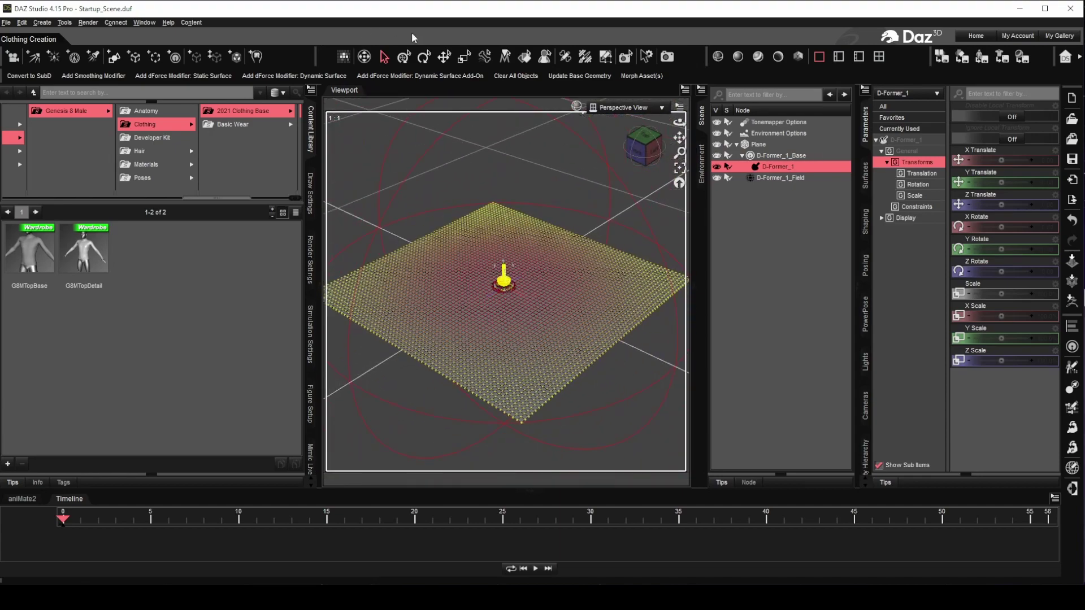
Step: Raise the D-Former handle with the Universal tool to a Y Translate of about 29.8, pulling the plane into a bump
click(404, 58)
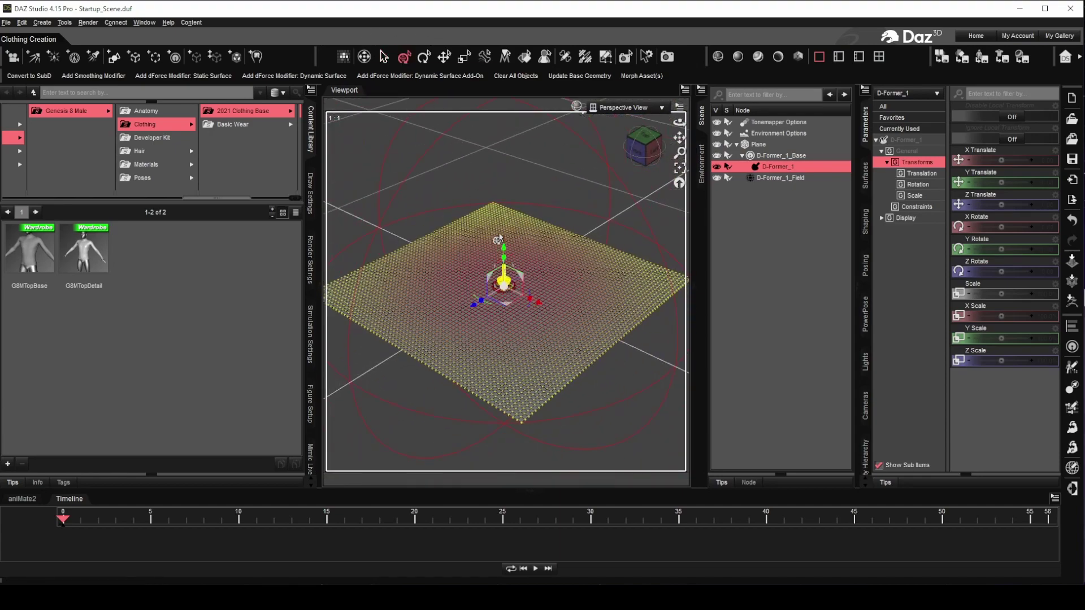
drag(506, 252, 489, 168)
scroll(523, 261, down, 3)
drag(504, 205, 505, 195)
drag(679, 122, 421, 326)
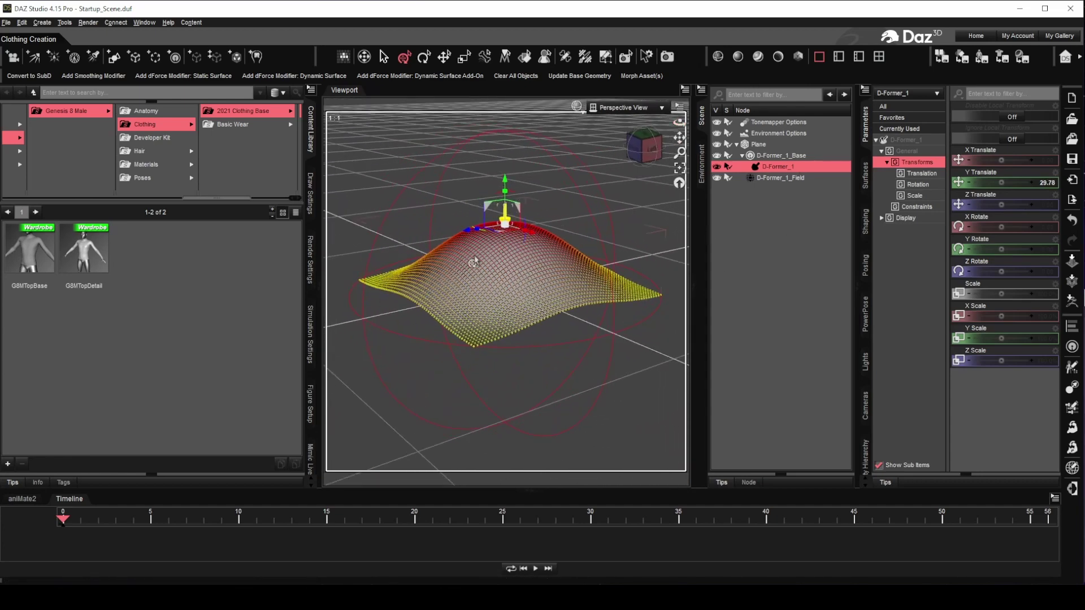
drag(679, 122, 768, 149)
Step: Reduce the uniform scale of the D-Former's field to about 3768 to narrow the deformed area
click(790, 178)
click(994, 284)
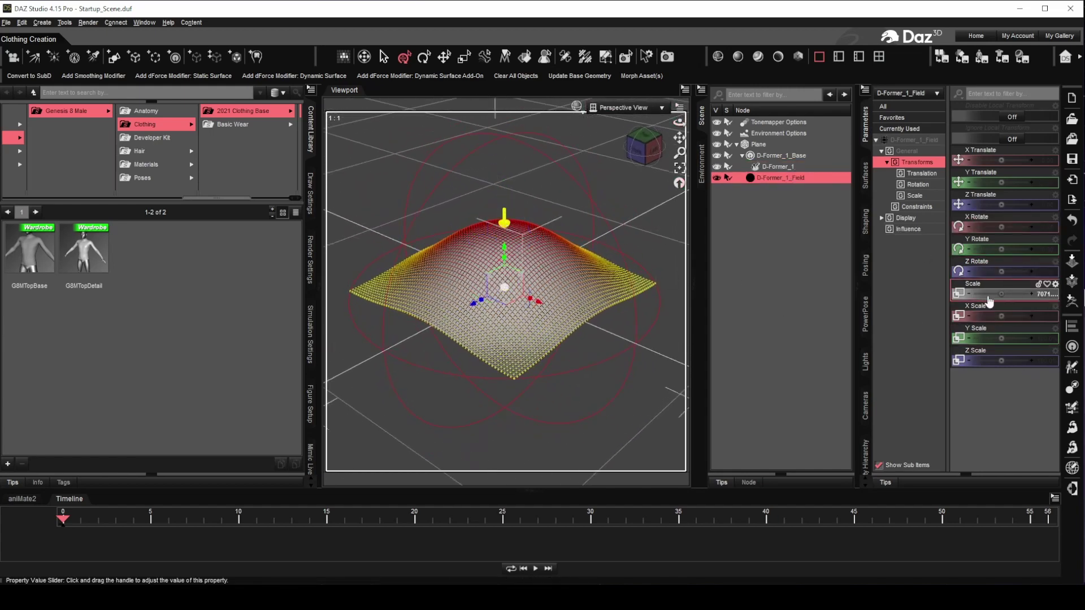
drag(993, 294, 975, 294)
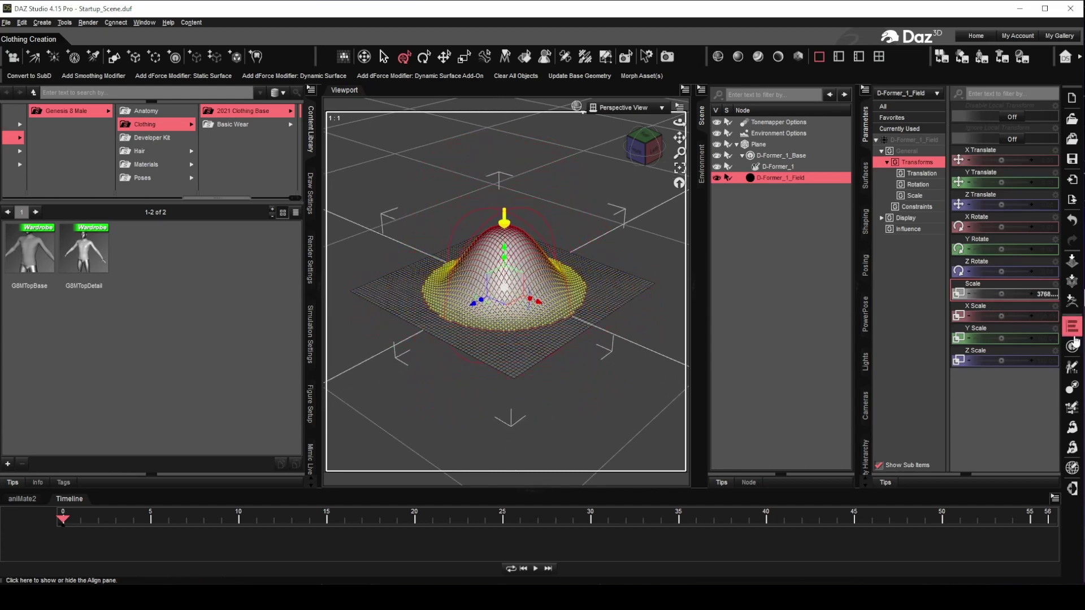
Step: Lower the D-Former handle to a Y Translate of about -34, pushing the plane into a dip
click(775, 166)
drag(505, 191, 504, 219)
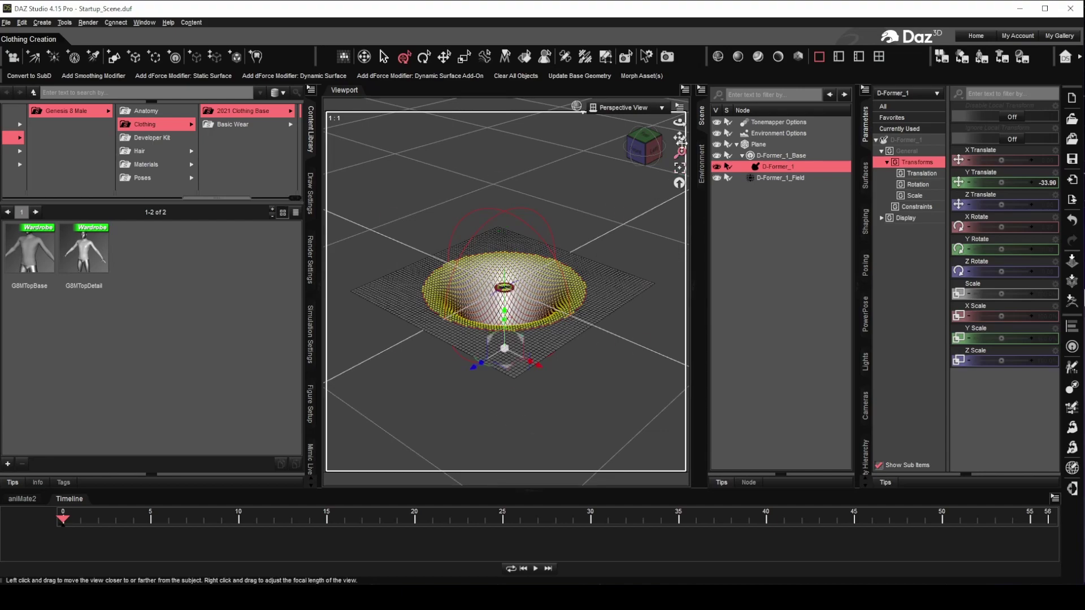
mouse_move(679, 122)
mouse_down()
mouse_move(638, 156)
mouse_move(599, 133)
mouse_move(613, 155)
mouse_move(628, 115)
mouse_move(650, 101)
mouse_move(664, 108)
mouse_up()
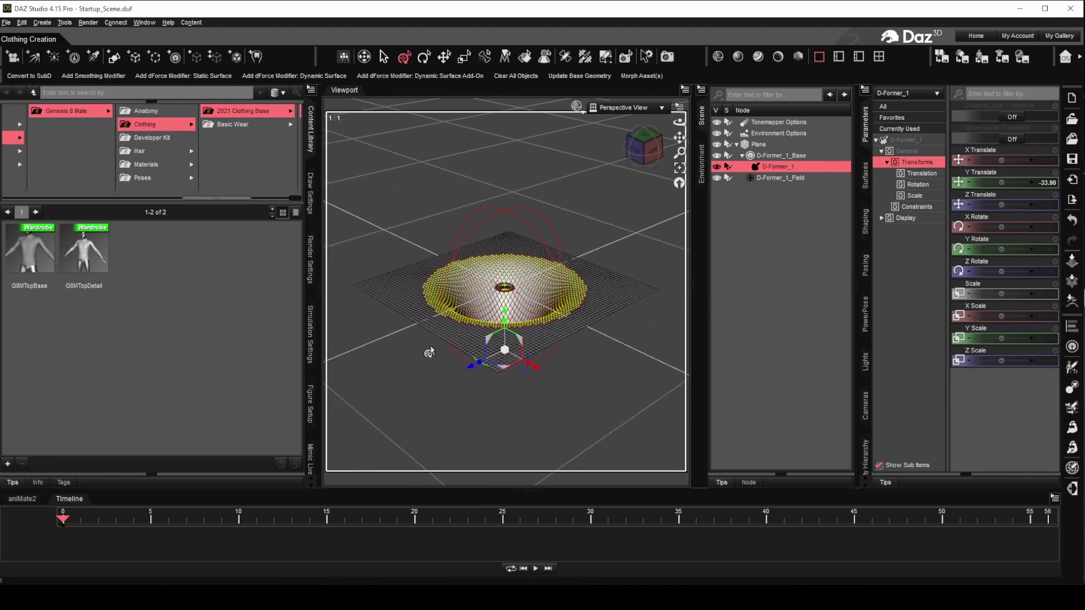
Step: Bring the D-Former handle back up and set its Y Translate to 0
drag(502, 314, 494, 228)
scroll(493, 174, up, 4)
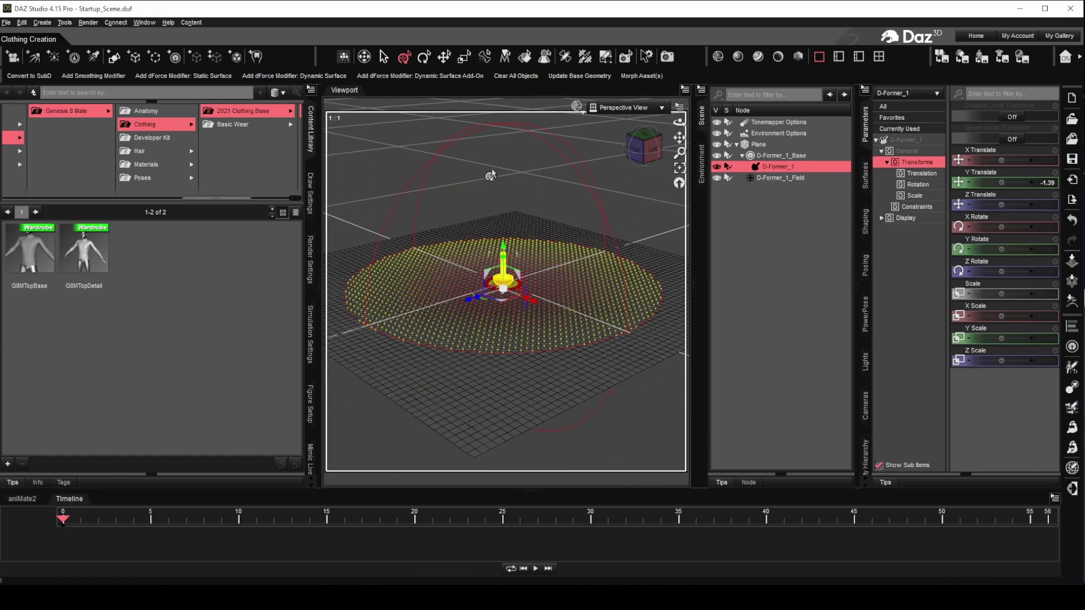
click(1048, 182)
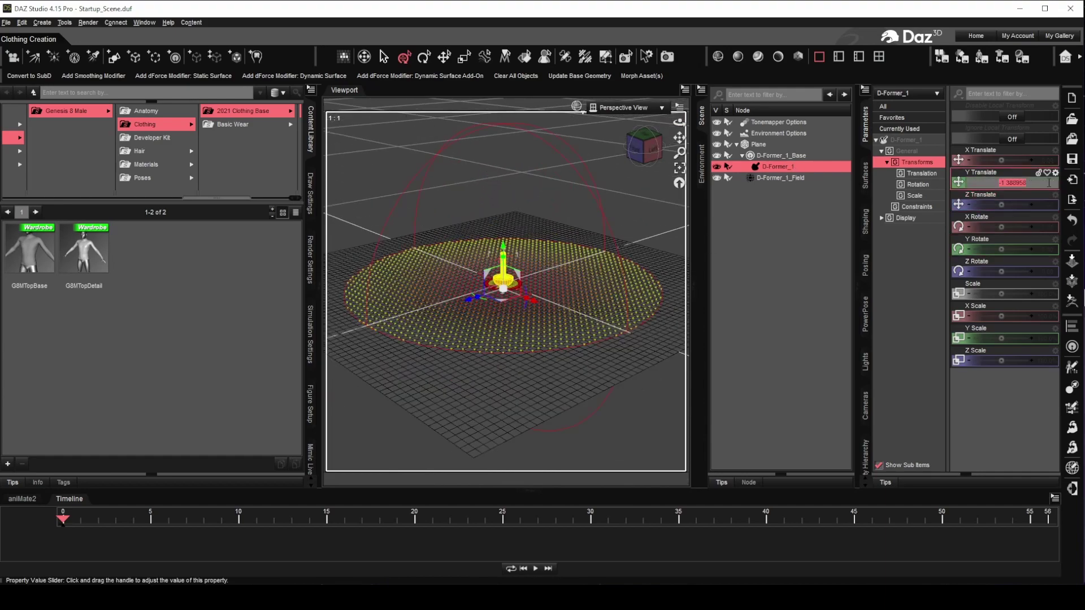
text(0)
key(Return)
Step: Raise the D-Former handle above the plane again to form a bump inside the smaller field
scroll(573, 178, down, 1)
mouse_move(679, 122)
mouse_down()
mouse_move(686, 136)
mouse_move(674, 125)
mouse_up()
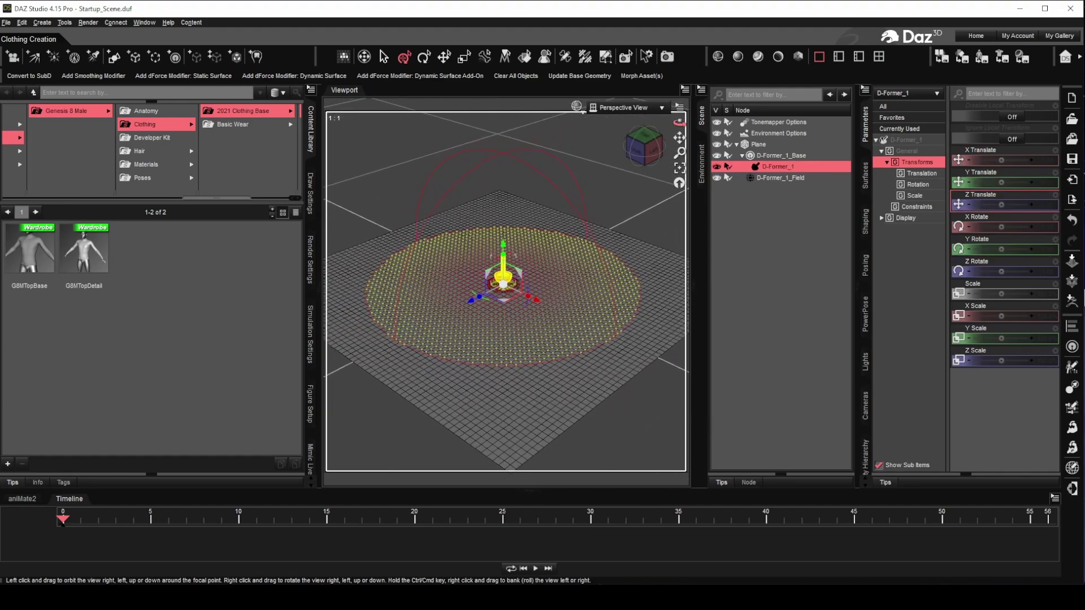
click(790, 157)
scroll(619, 256, down, 5)
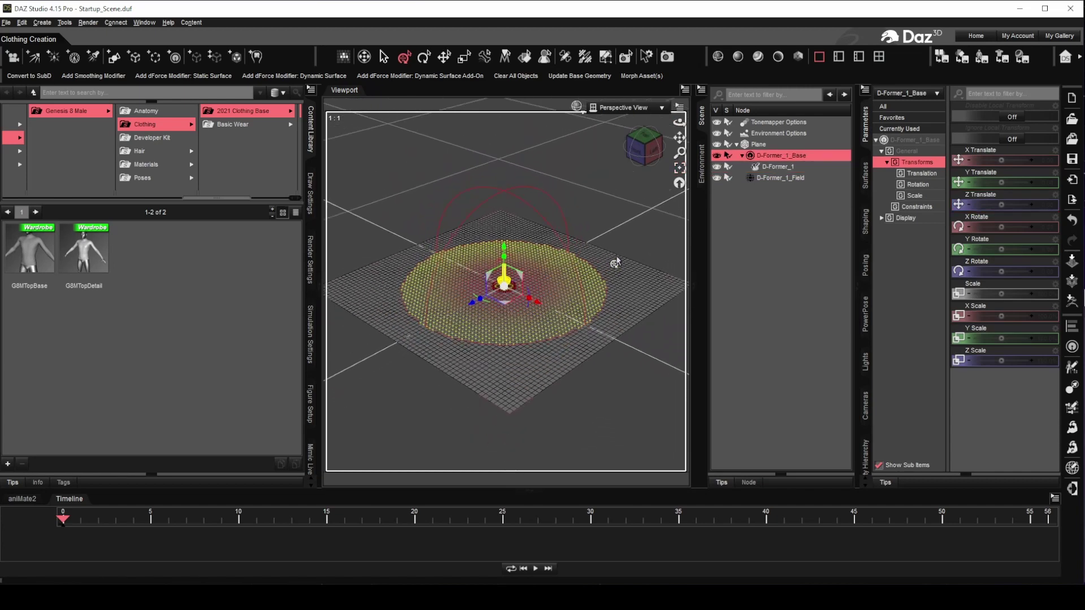
click(788, 166)
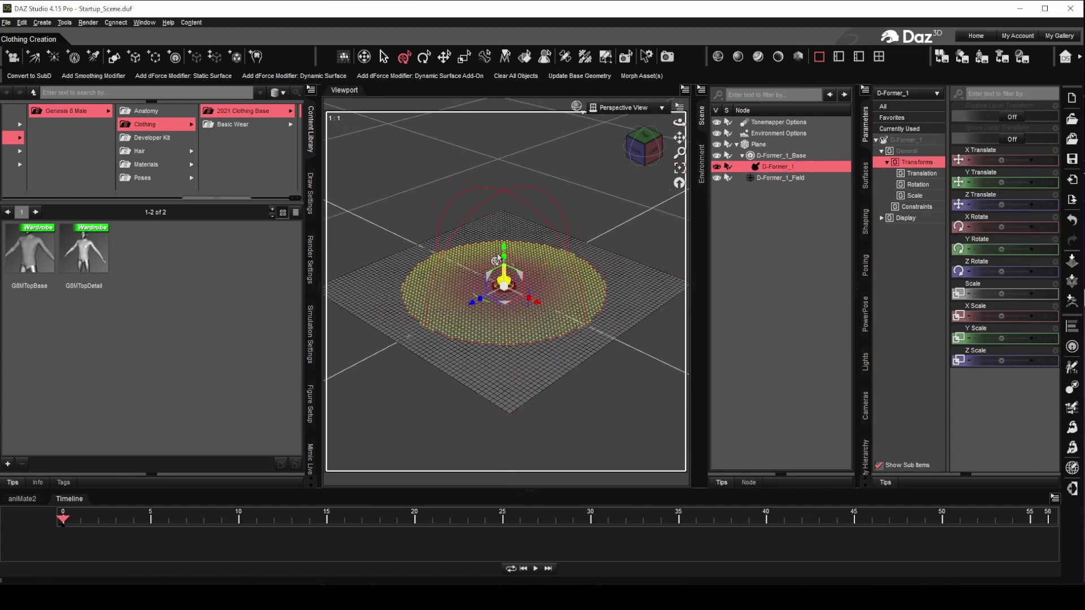
drag(504, 251, 491, 178)
Step: Move the D-Former's base along Z out past the plane's edge, to a Z Translate of about 69.7
click(775, 156)
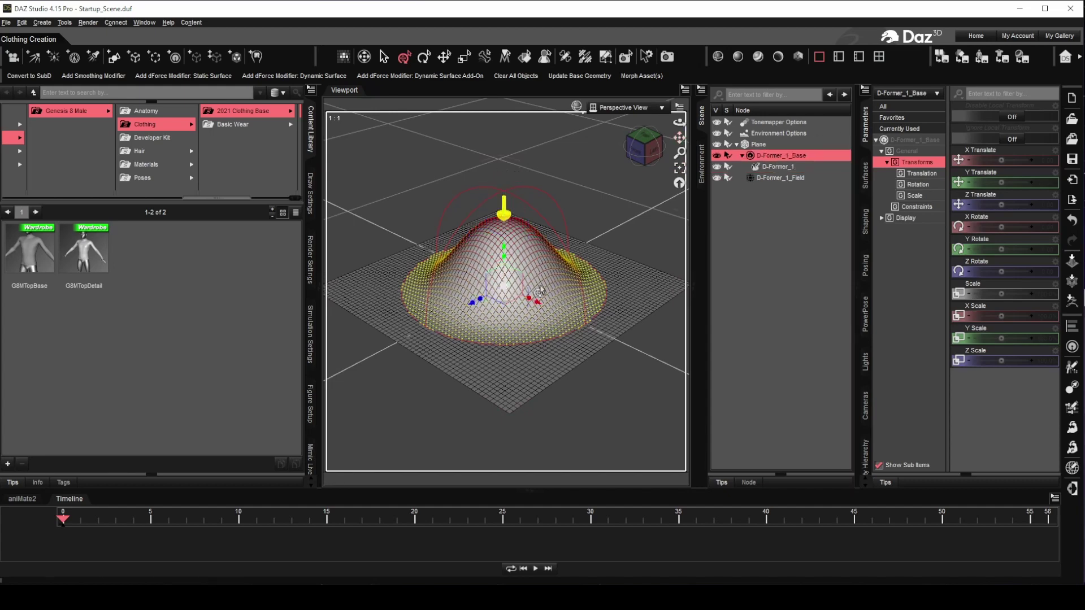
drag(468, 311, 332, 450)
drag(680, 137, 706, 140)
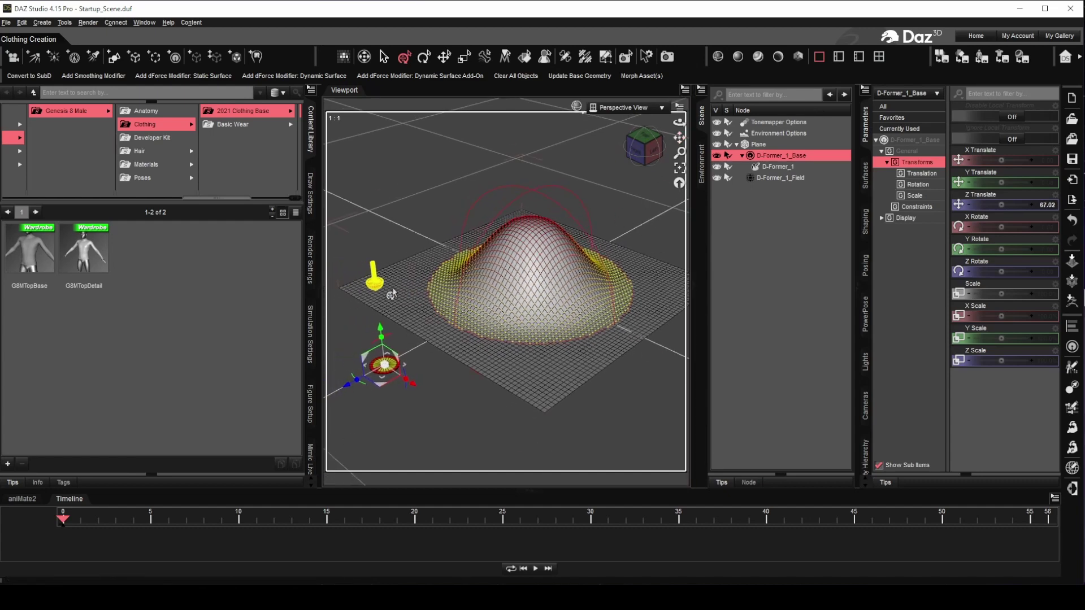
mouse_move(404, 370)
mouse_down()
mouse_move(396, 392)
mouse_move(385, 369)
mouse_up()
key(ctrl+z)
drag(679, 122, 730, 141)
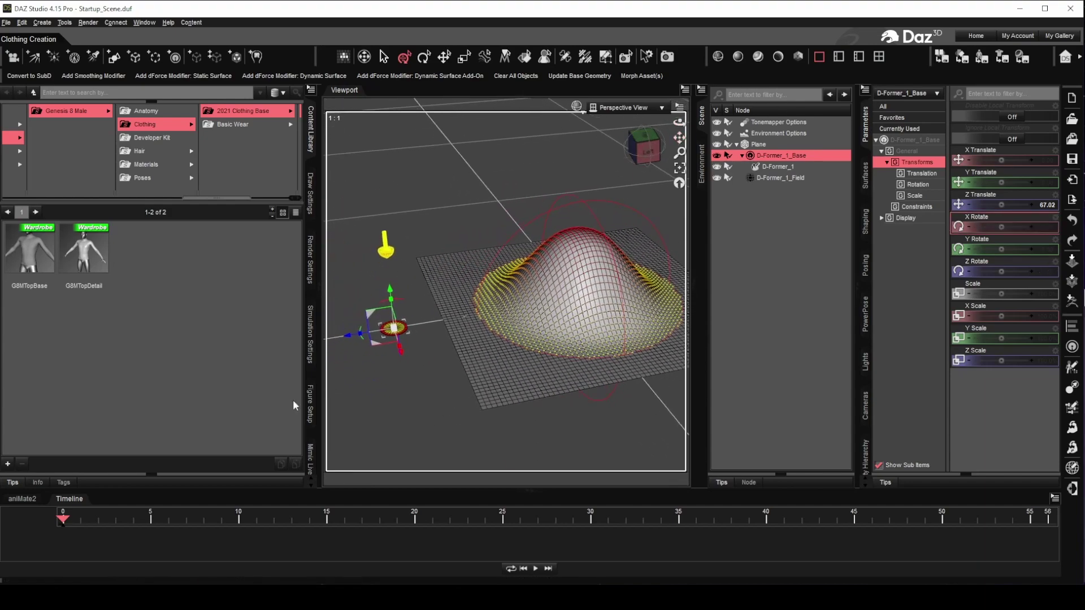
mouse_move(348, 334)
mouse_down()
mouse_move(375, 331)
mouse_move(340, 336)
mouse_up()
mouse_move(679, 122)
mouse_down()
mouse_move(734, 122)
mouse_move(661, 141)
mouse_move(687, 120)
mouse_up()
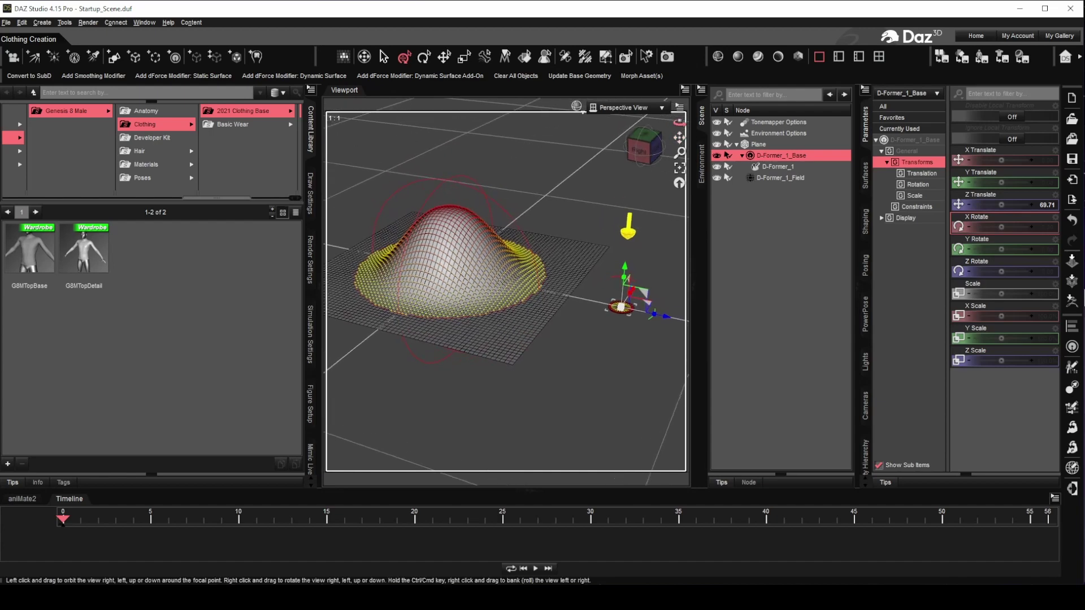
Step: Lower the D-Former handle to flatten the bump, and move the base along Z back toward the plane's center
click(774, 166)
drag(628, 199, 625, 249)
click(779, 156)
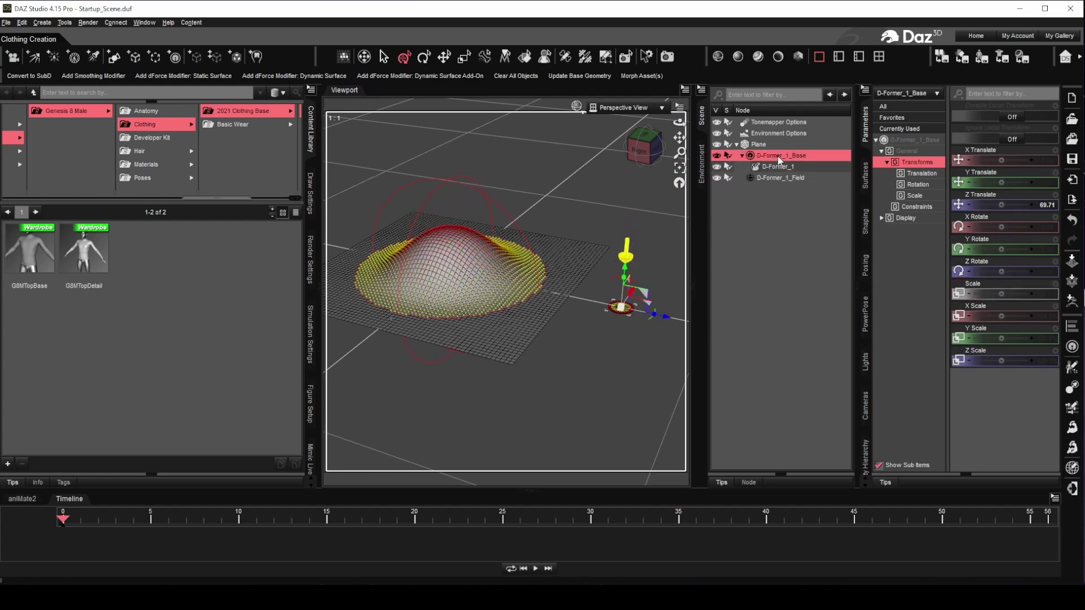
drag(666, 324, 485, 298)
Step: Raise the D-Former handle to a Y Translate of about 47.4 to form a taller bump
drag(443, 192, 402, 133)
drag(679, 122, 701, 102)
mouse_move(492, 176)
mouse_down()
mouse_move(484, 290)
mouse_move(492, 161)
mouse_up()
drag(679, 122, 655, 148)
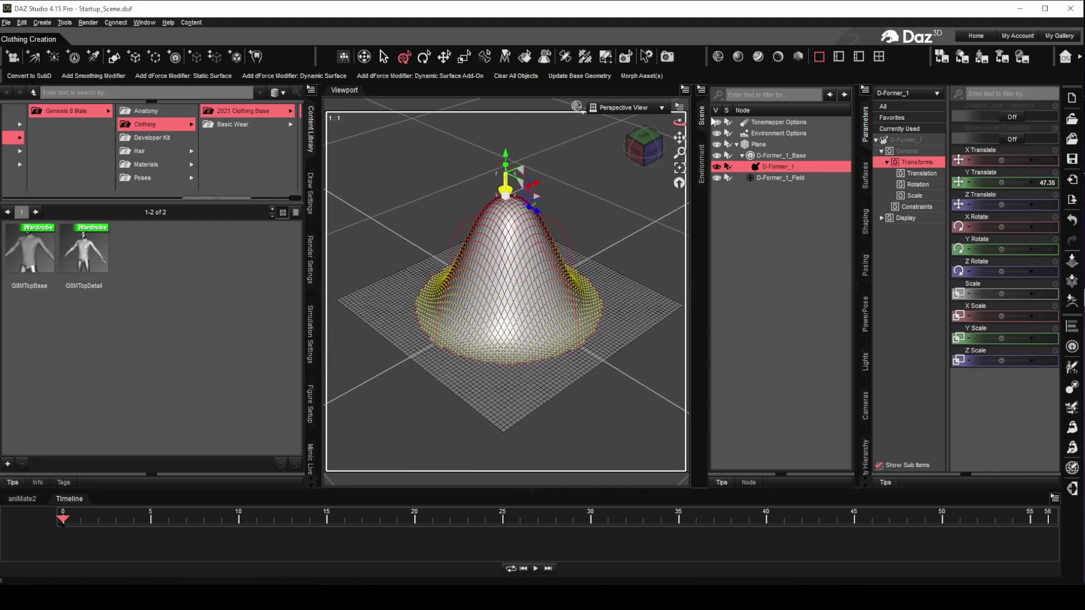
Step: Invert the bump by bringing the handle below the plane, and move the D-Former's base to about X 8.4, Y -2.1, Z 51.4
alt+click(1048, 185)
drag(505, 269, 648, 381)
click(781, 156)
mouse_move(633, 344)
mouse_down()
mouse_move(701, 294)
mouse_move(654, 348)
mouse_up()
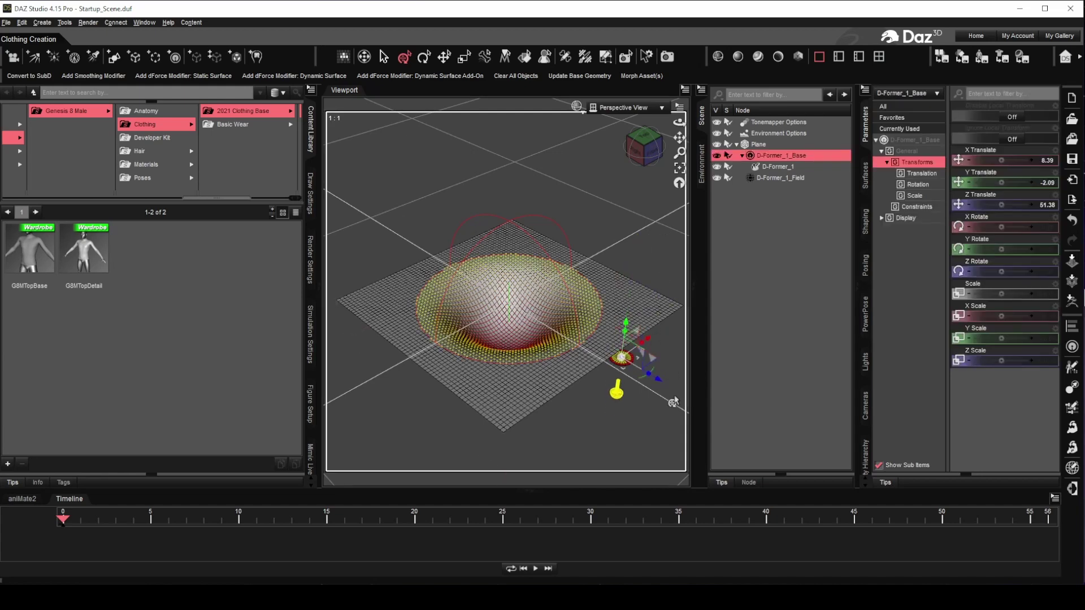
Step: Try rotating the D-Former's base by about 10.6 degrees around Z, and undo the rotation
mouse_move(647, 352)
mouse_down()
mouse_move(655, 373)
mouse_move(632, 341)
mouse_move(663, 356)
mouse_up()
key(ctrl+z)
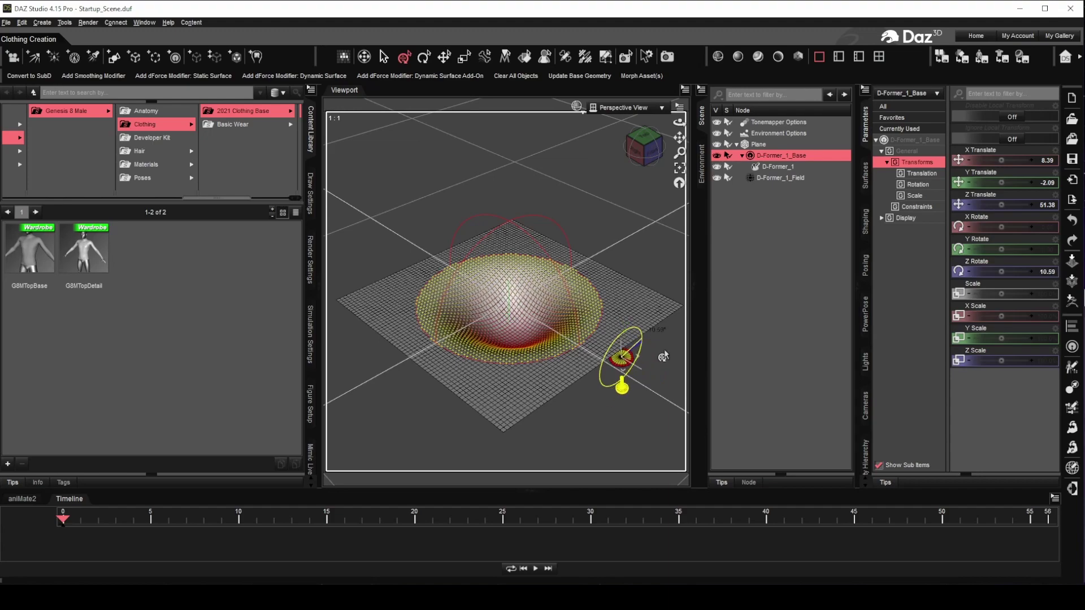
click(679, 182)
drag(679, 122, 610, 265)
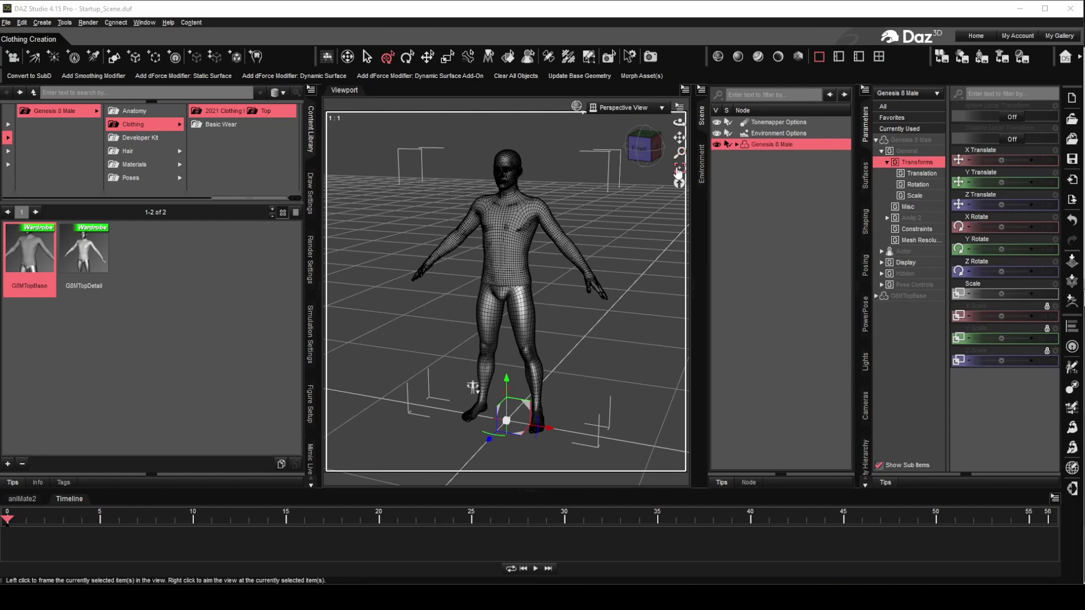
Step: Create a D-Former named FrontUp1 on the G8MTopBase garment worn by Genesis 8 Male
click(736, 145)
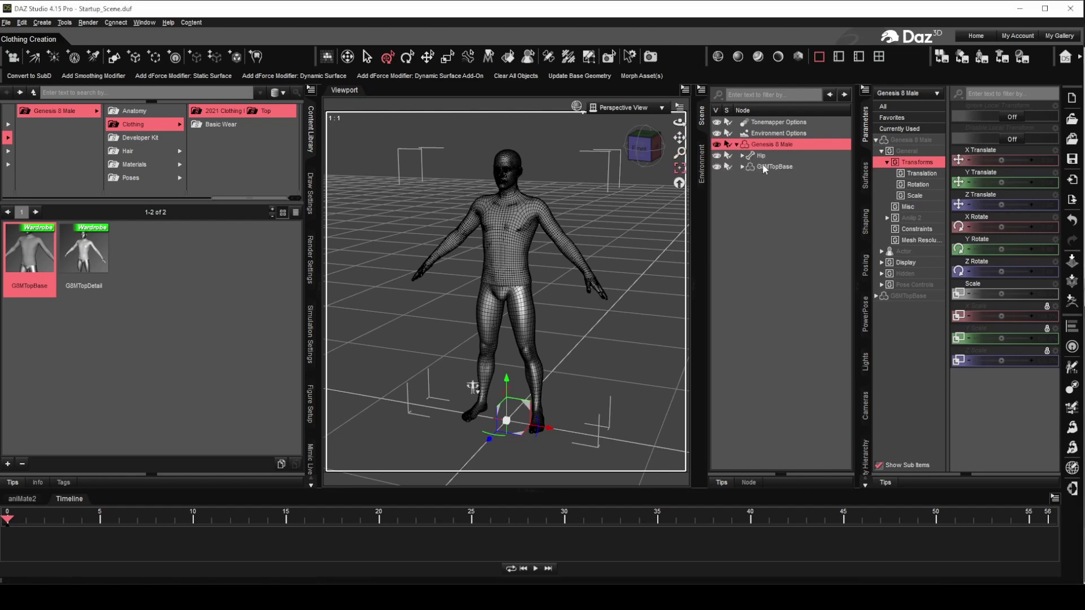
click(765, 166)
click(680, 168)
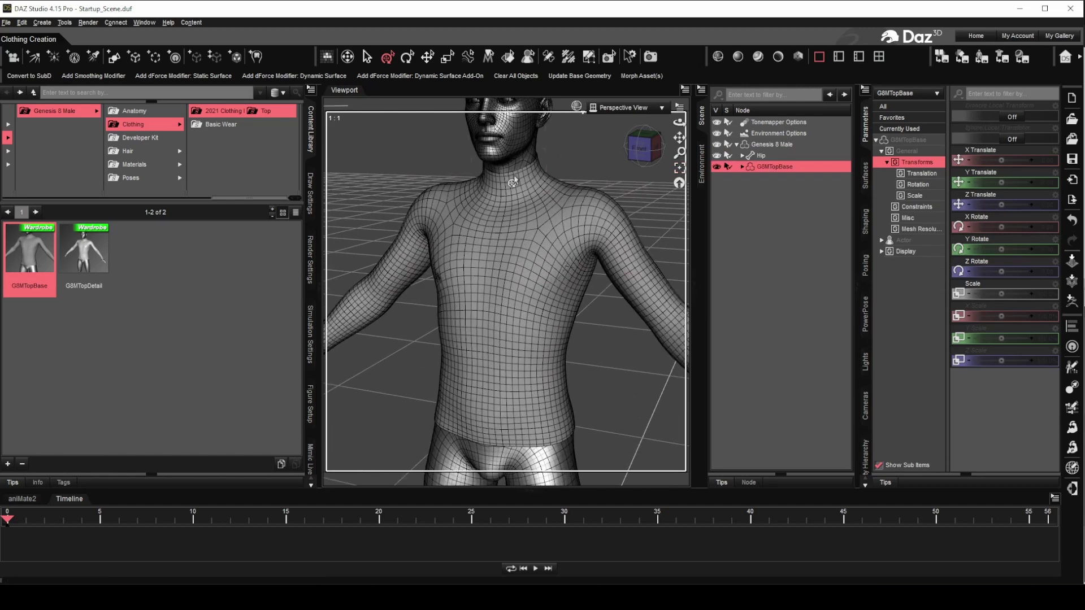
mouse_move(680, 139)
mouse_down()
mouse_move(663, 124)
mouse_move(683, 134)
mouse_up()
scroll(617, 235, down, 1)
scroll(681, 140, down, 2)
scroll(680, 139, up, 2)
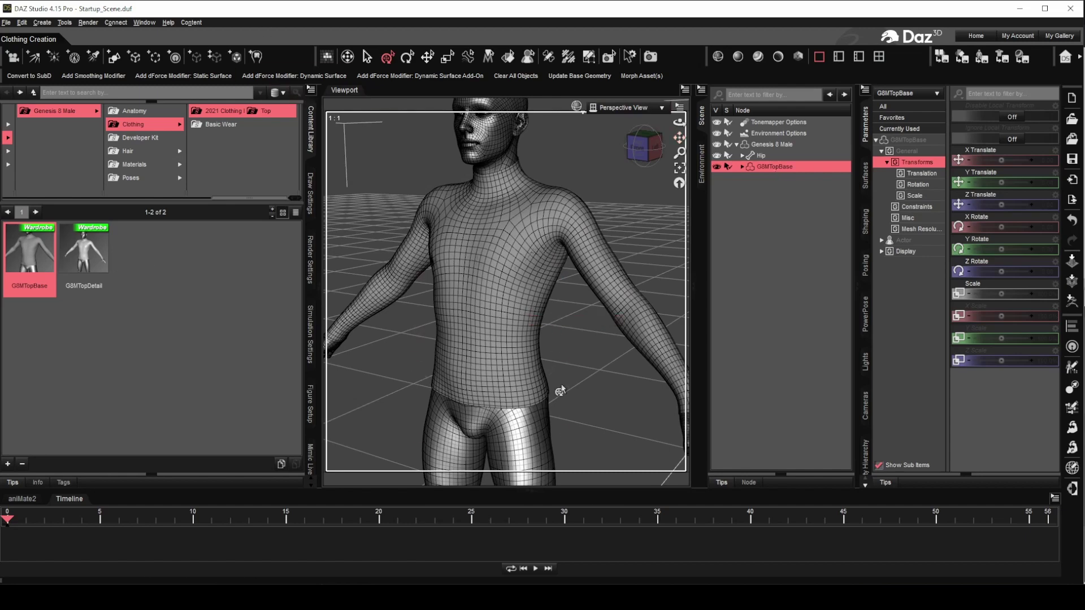
click(43, 22)
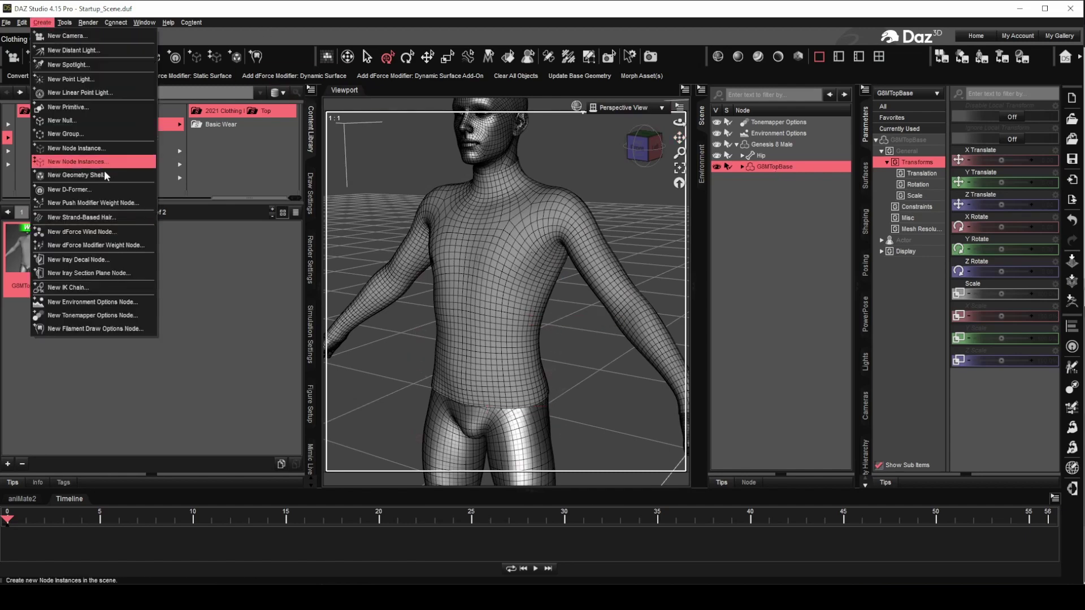
click(231, 6)
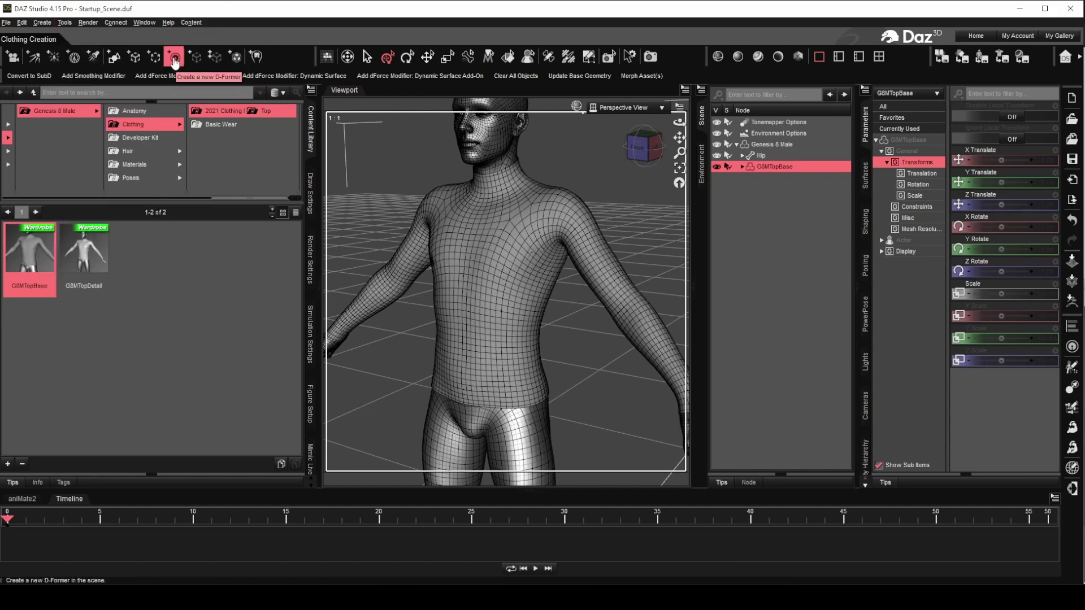
click(174, 60)
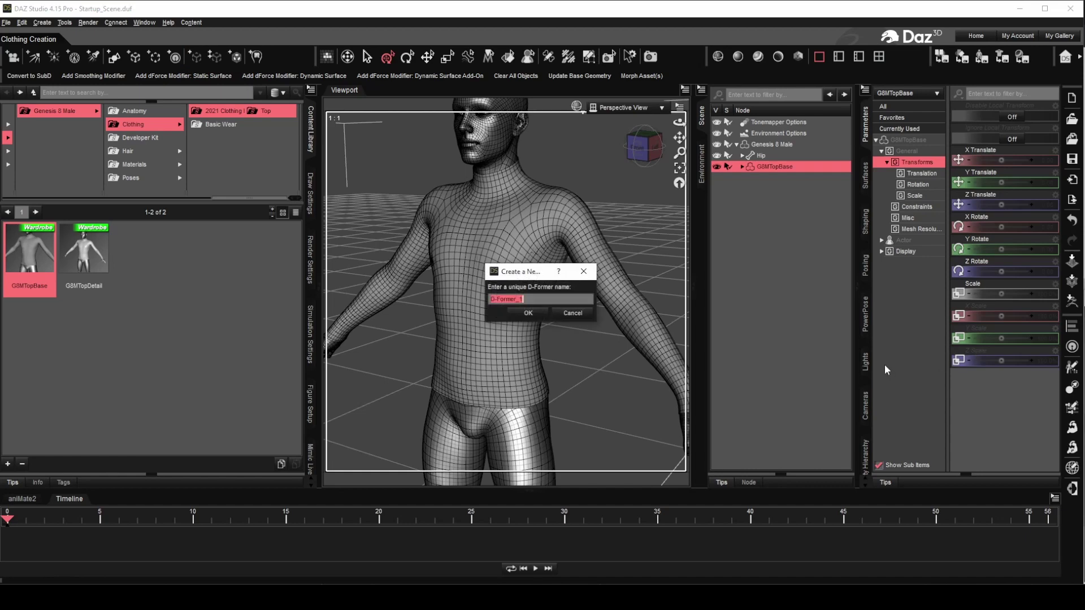
click(529, 313)
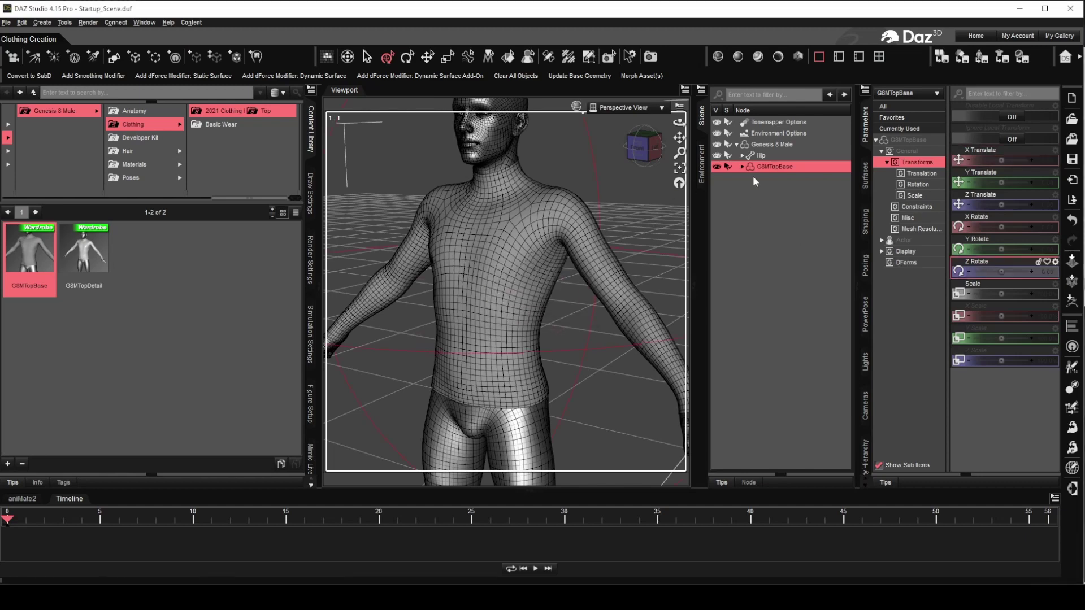
scroll(647, 313, down, 2)
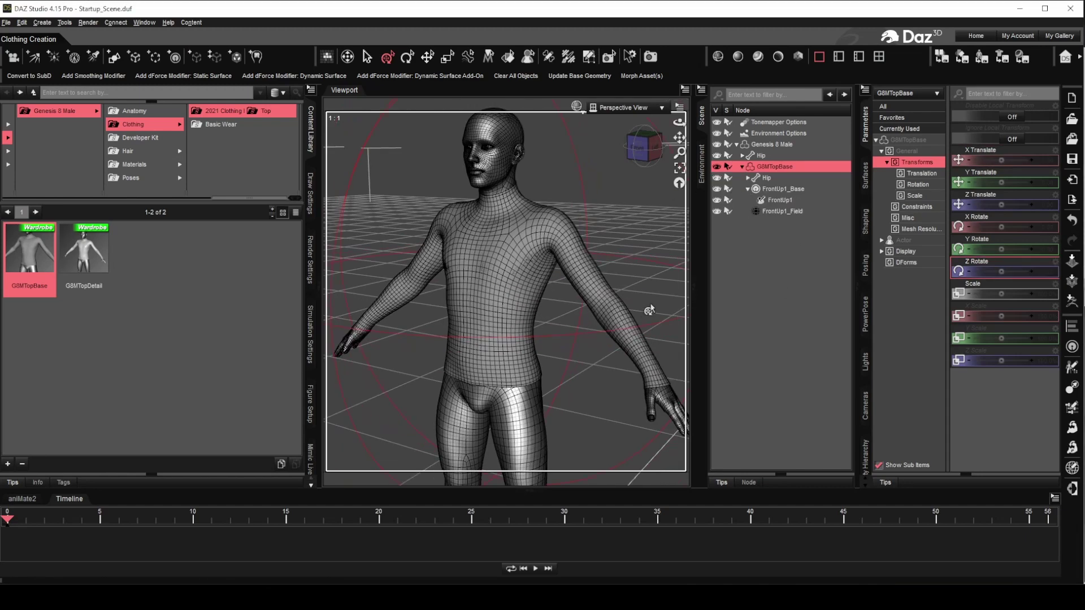
Step: Move the D-Former's base down and forward to the top's front hem, at about Y 96.3 and Z 11.9
click(785, 190)
drag(679, 122, 638, 123)
drag(680, 152, 693, 100)
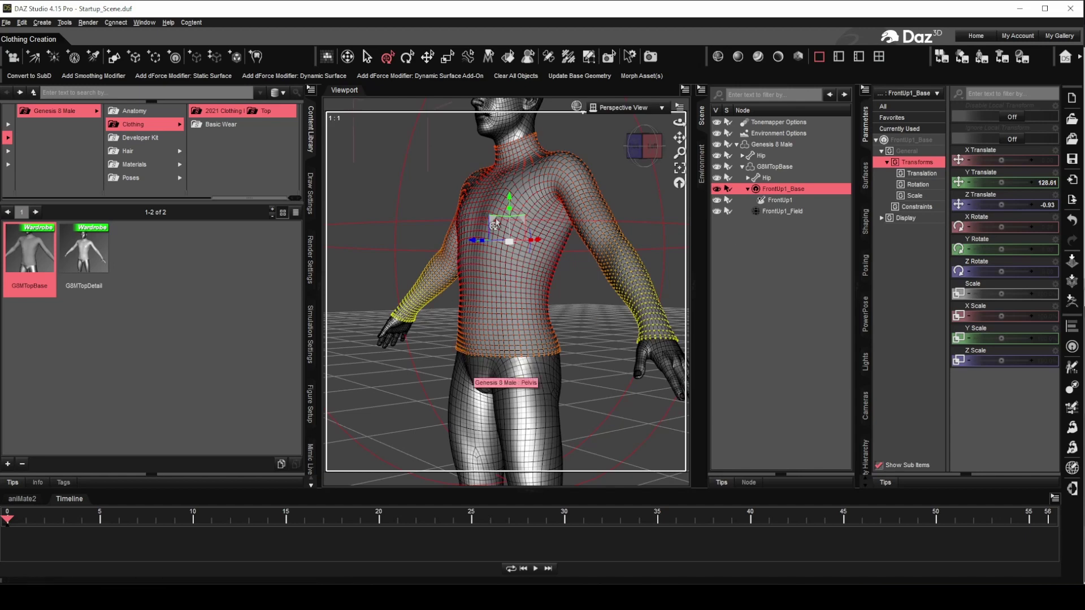
drag(509, 203, 508, 205)
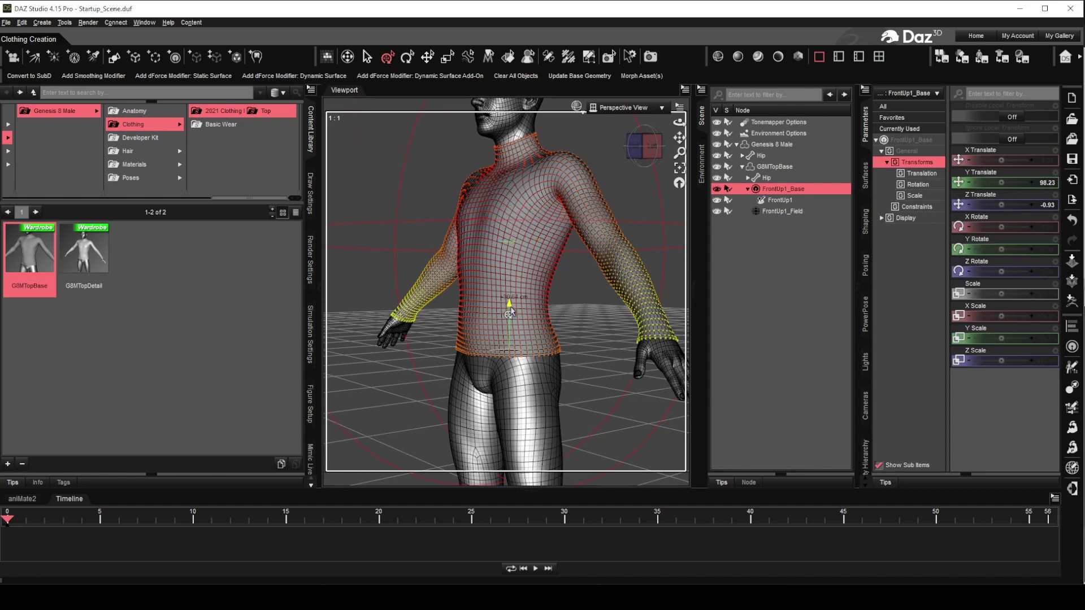
drag(509, 319, 509, 321)
drag(470, 364, 432, 367)
scroll(439, 369, up, 3)
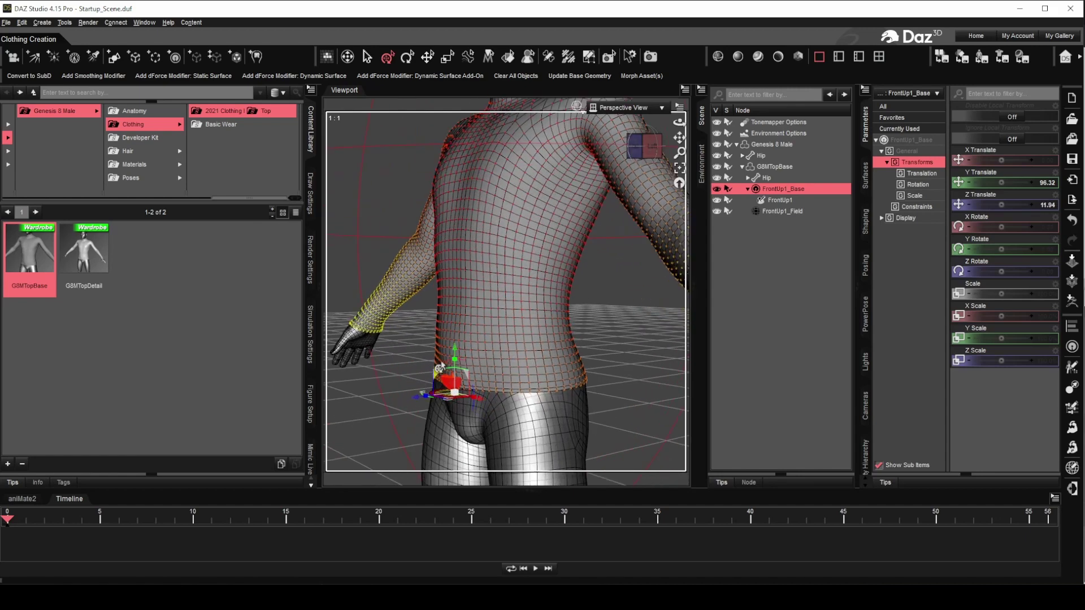
Step: Raise the FrontUp1 base slightly to a Y Translate of about 97.1, aligning it with the front hem
scroll(442, 363, up, 1)
drag(678, 137, 709, 82)
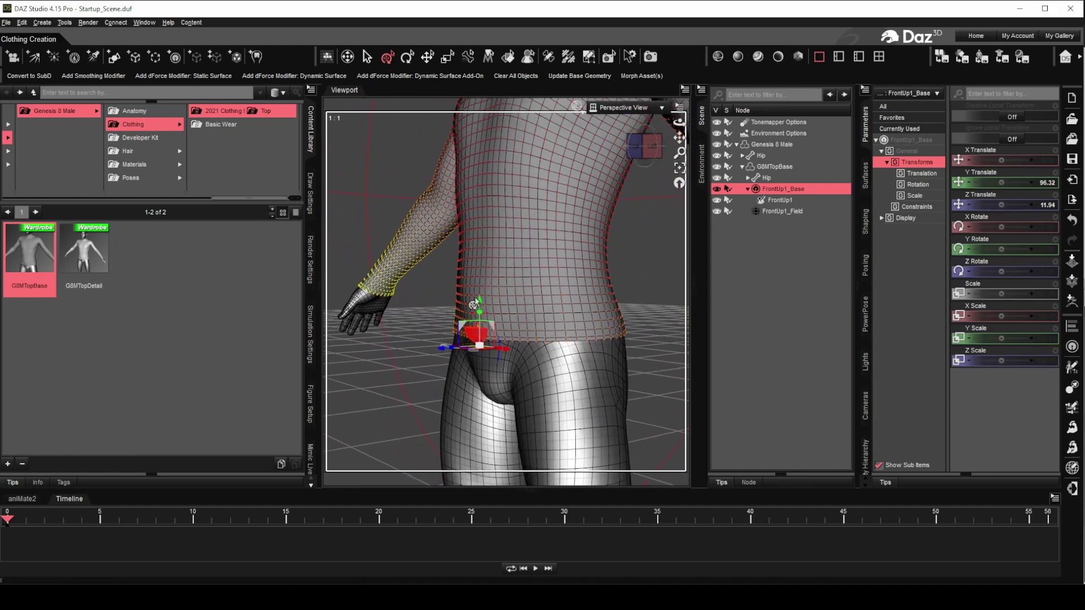
drag(479, 303, 479, 295)
drag(679, 122, 679, 186)
drag(678, 141, 679, 144)
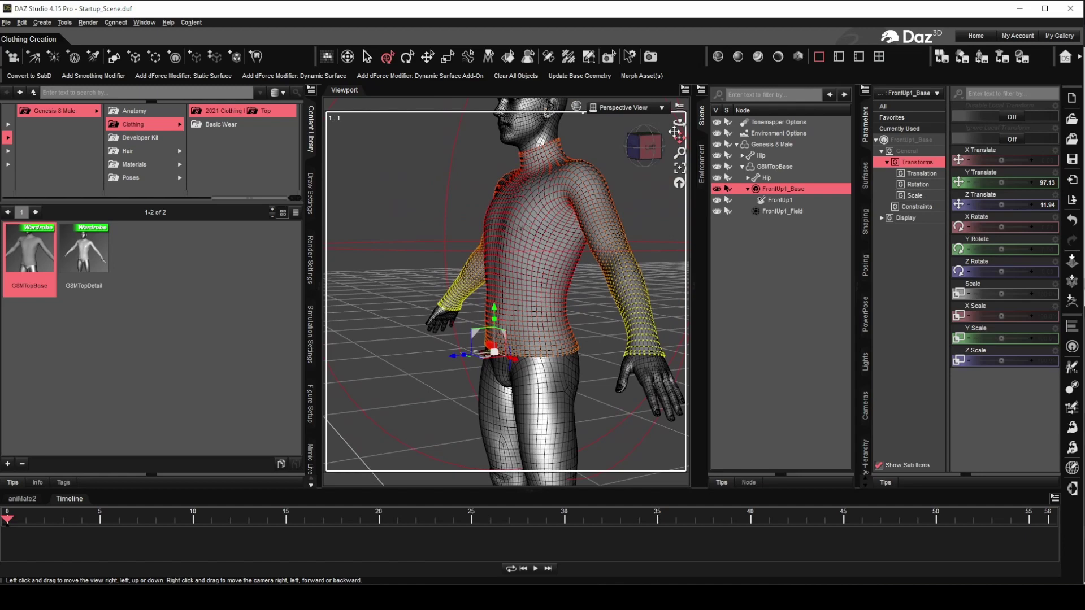
Step: Shrink the FrontUp1 field to a Scale of about 2539%
click(783, 211)
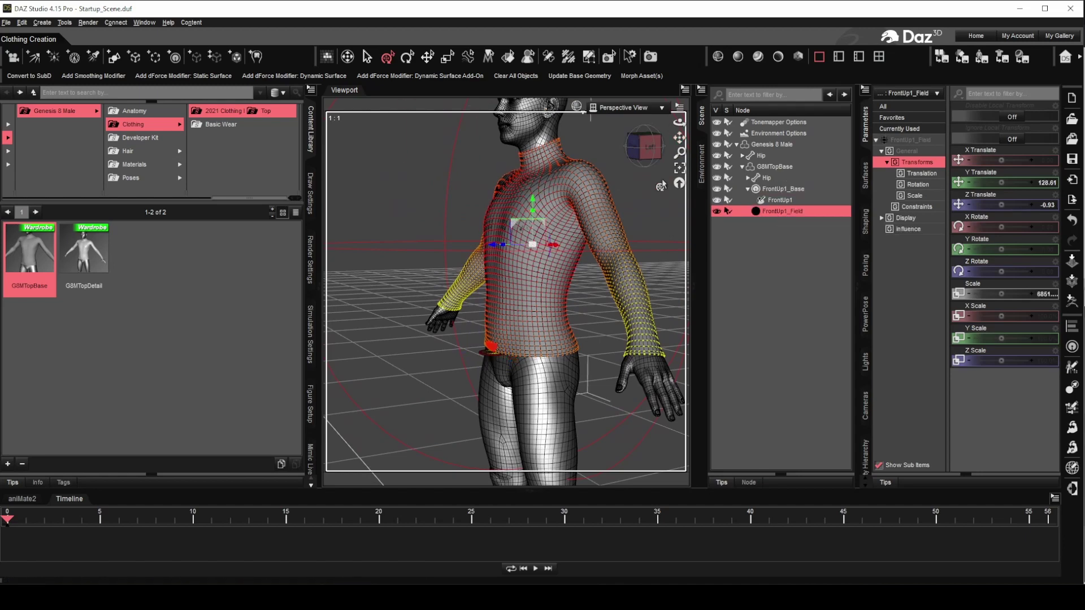
drag(678, 122, 698, 123)
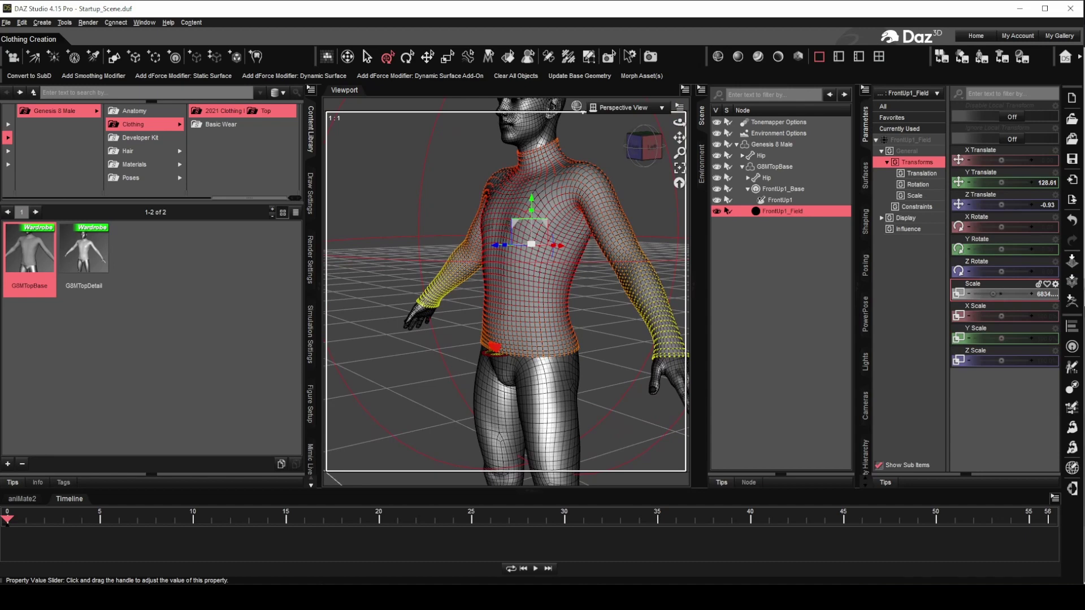
mouse_move(987, 294)
mouse_down()
mouse_move(972, 294)
mouse_move(992, 294)
mouse_up()
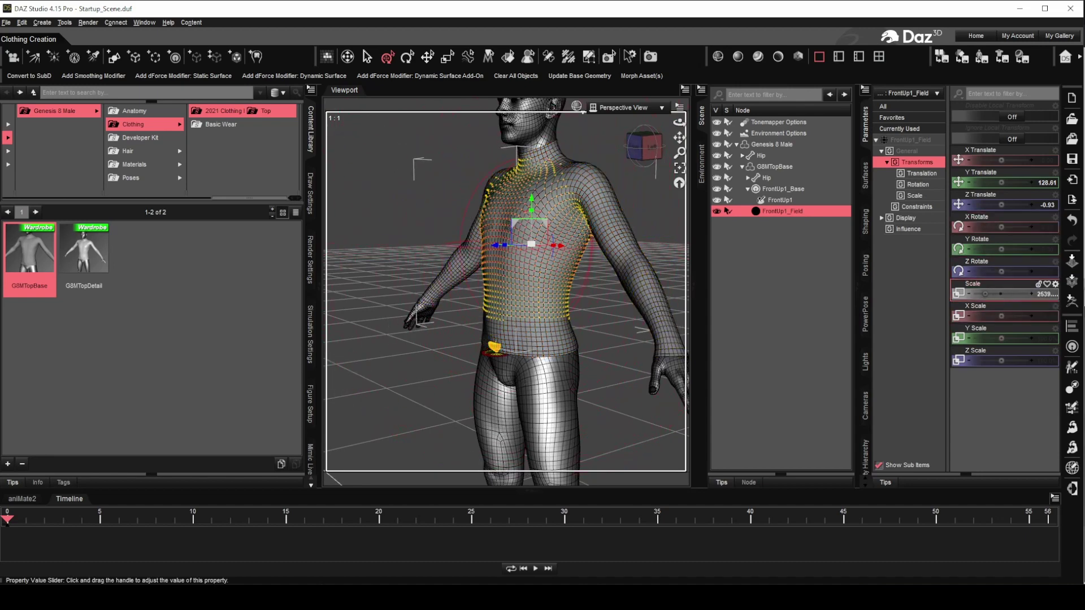
Step: Move the FrontUp1 field down and forward onto the front hem, at about Y 97 and Z 11.8
drag(531, 207, 530, 316)
scroll(529, 271, down, 3)
scroll(529, 271, up, 5)
drag(679, 137, 662, 113)
drag(517, 318, 457, 324)
drag(507, 272, 507, 263)
drag(465, 313, 465, 314)
drag(679, 122, 527, 212)
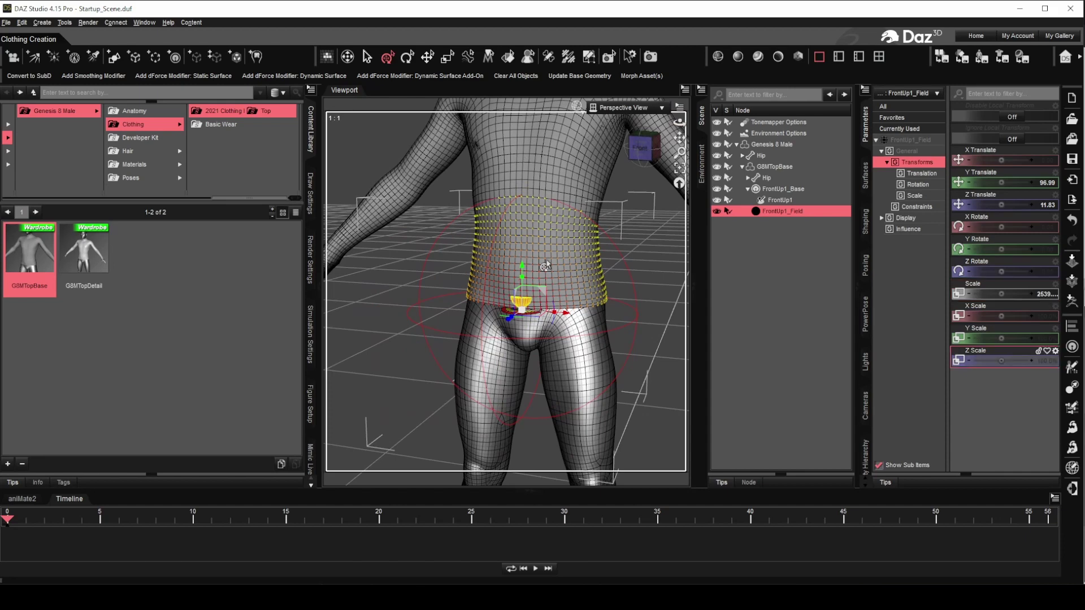
Step: Stretch the field to a Y Scale of about 125.1% and flatten it to a Z Scale of about 73.8%
drag(519, 285, 509, 259)
drag(679, 122, 570, 107)
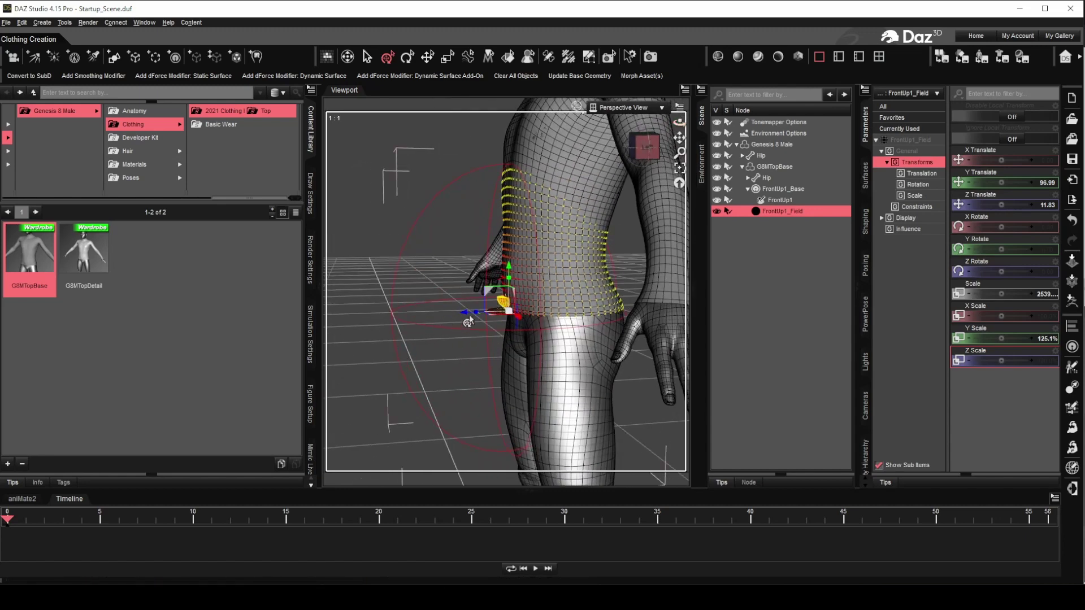
drag(473, 320, 498, 314)
drag(679, 122, 654, 141)
scroll(582, 231, up, 1)
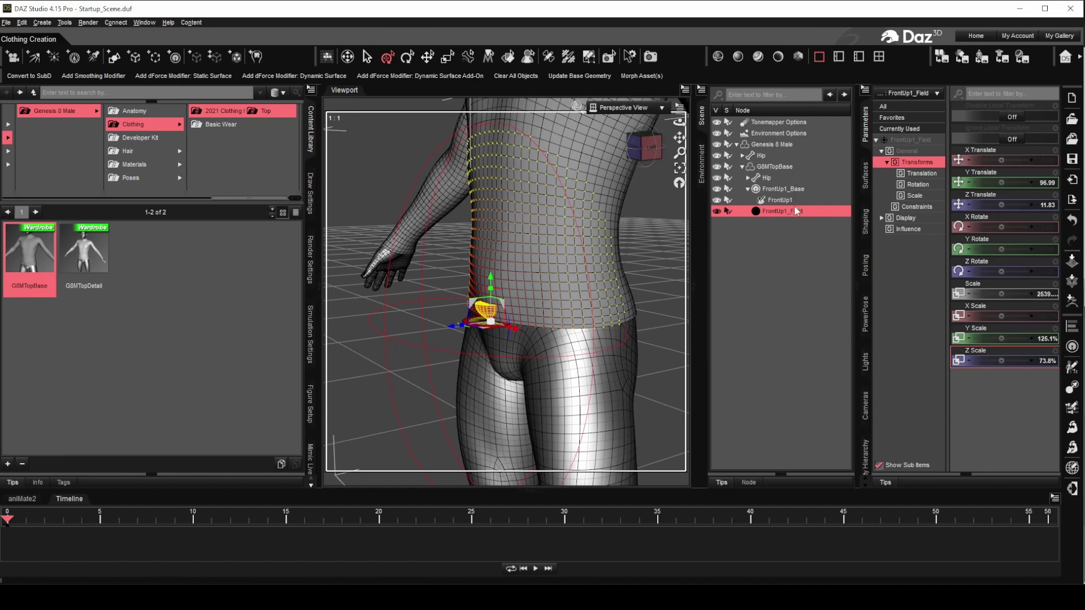
Step: Raise the FrontUp1 handle to a Y Translate of about 16.4 to lift the front of the top
click(778, 199)
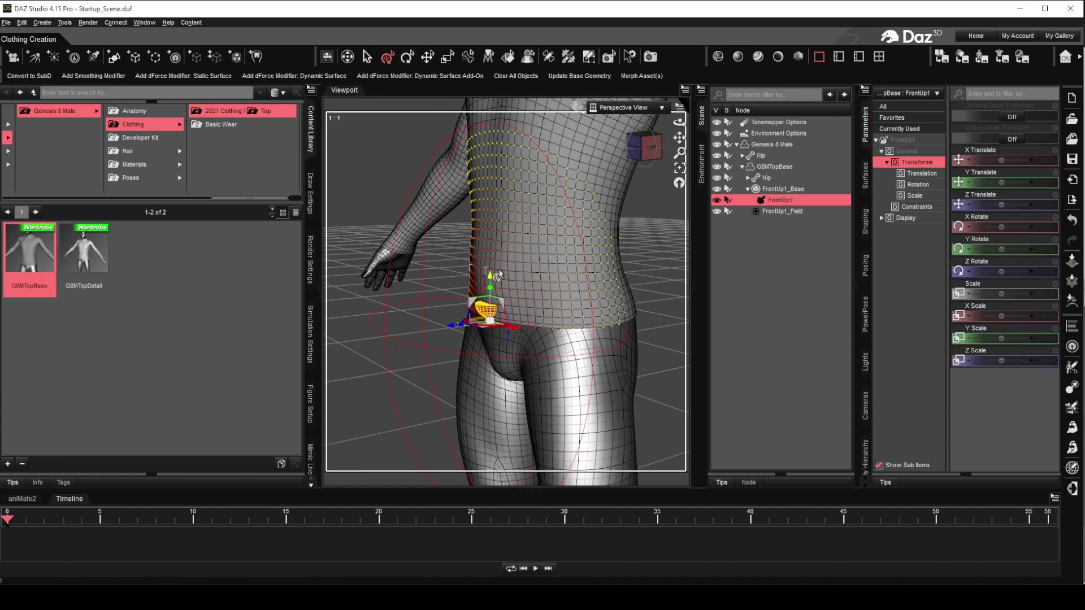
drag(489, 281, 489, 180)
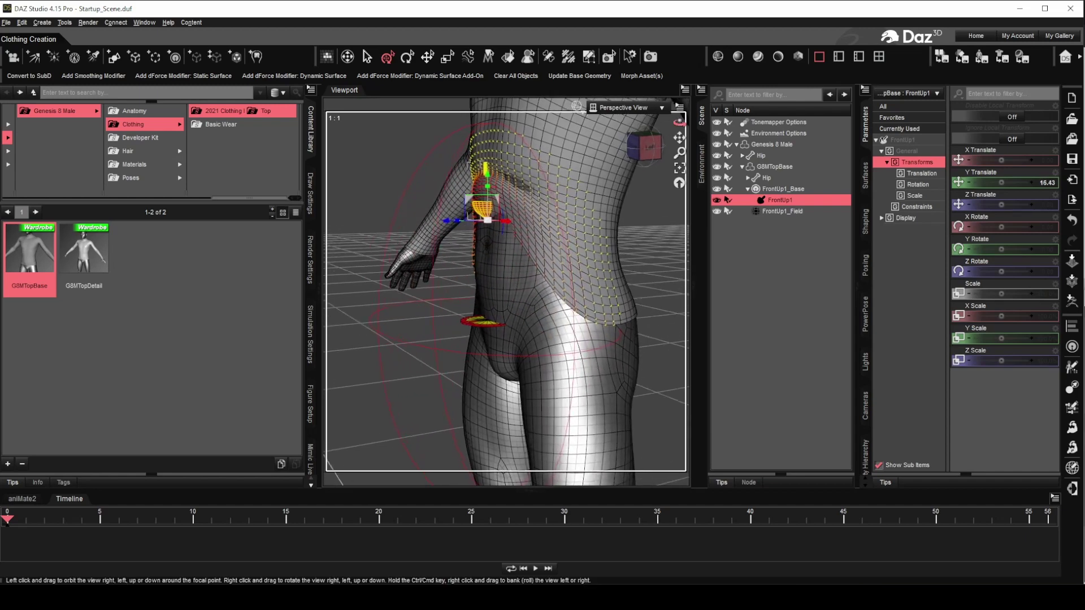
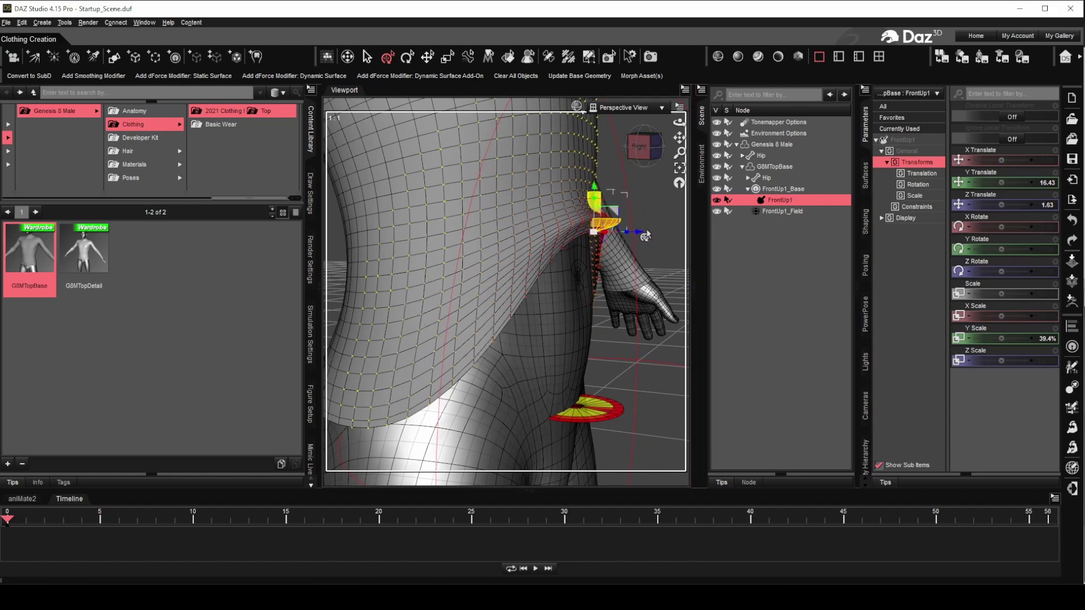
Step: Tilt the handle to about -21.3 degrees around X with a Y Scale of 31.2%, positioned at about Y 16 and Z 2.8
drag(602, 205, 588, 225)
drag(680, 122, 691, 131)
drag(631, 216, 642, 213)
drag(588, 187, 592, 204)
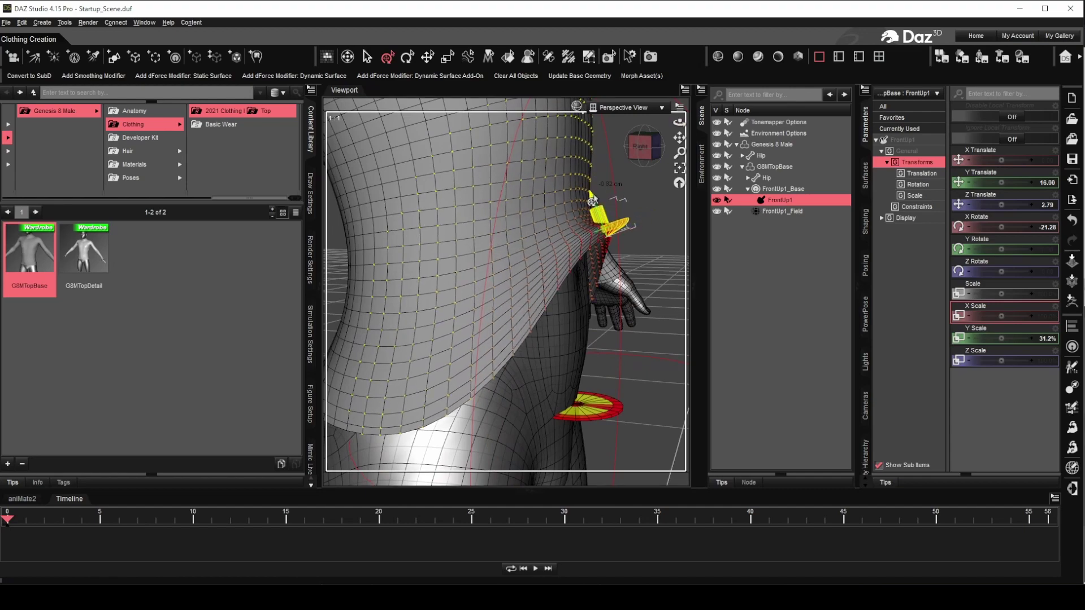
Step: Narrow the FrontUp1 handle to an X Scale of about 67.9% and inspect the side of the waist for skin poke-through
mouse_move(679, 122)
mouse_down()
mouse_move(622, 123)
mouse_move(703, 124)
mouse_move(679, 128)
mouse_up()
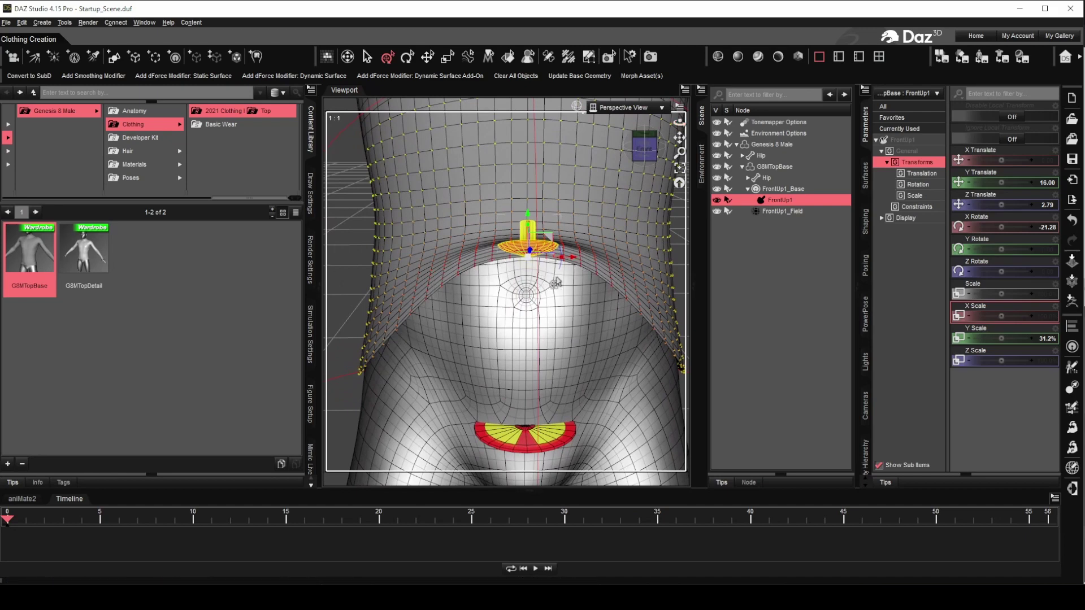
drag(561, 263, 479, 284)
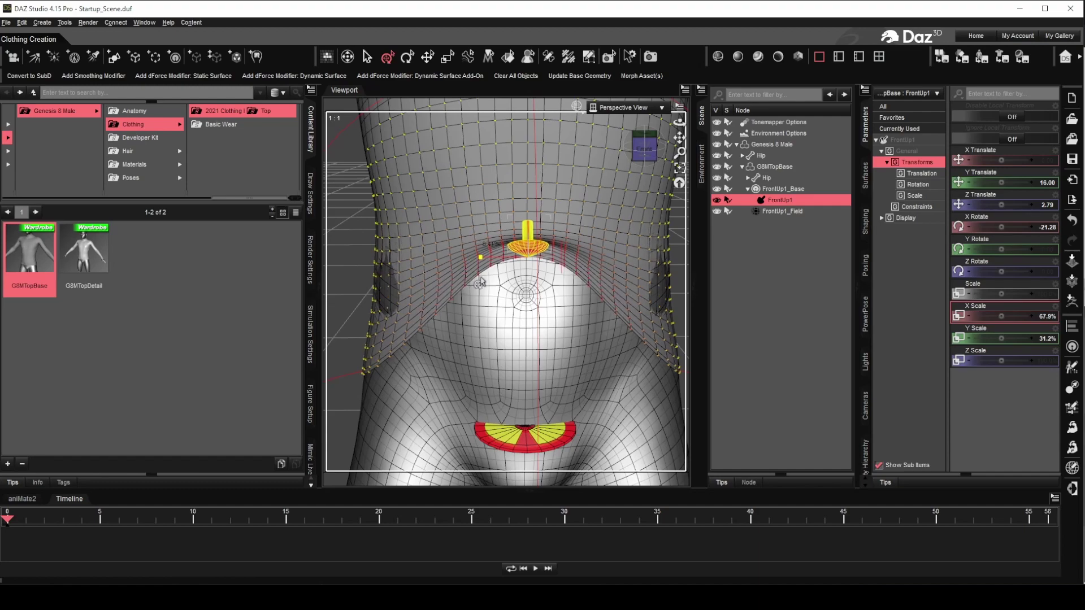
drag(679, 121, 677, 123)
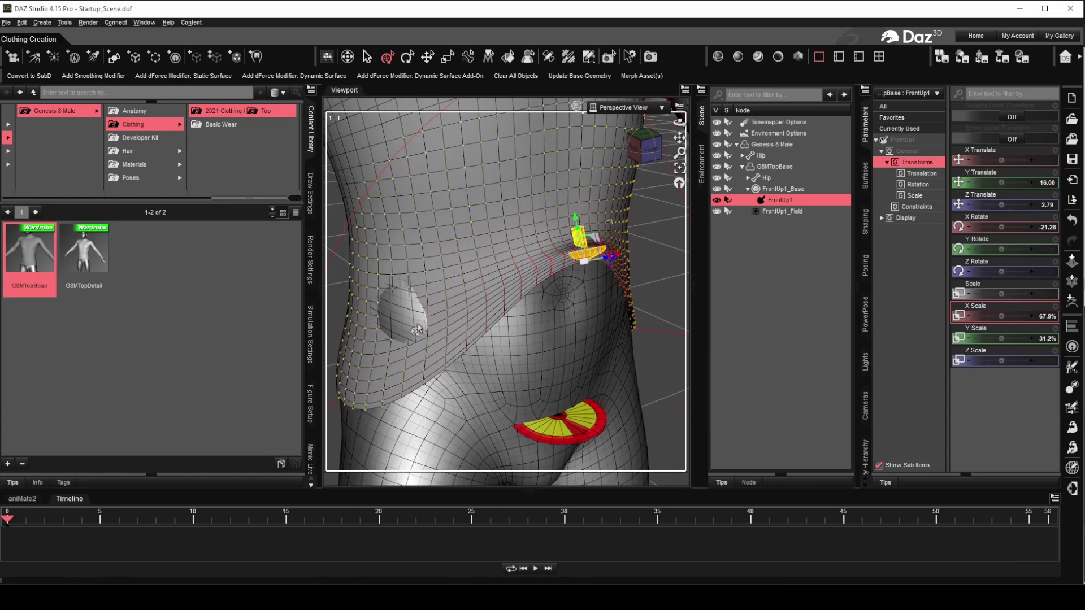
drag(680, 138, 678, 122)
scroll(647, 223, down, 3)
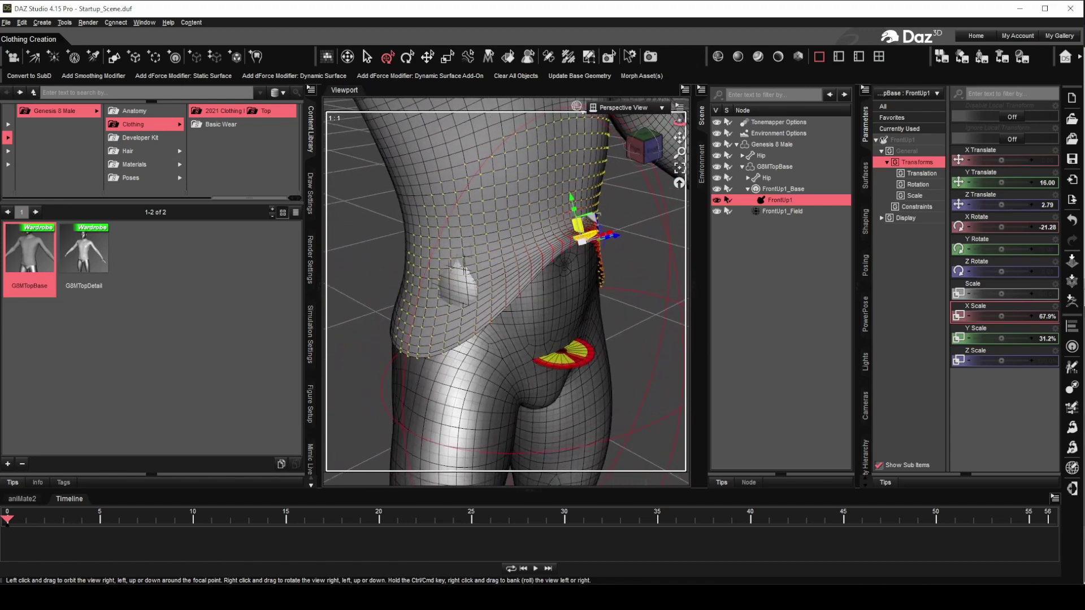
Step: Tilt the FrontUp1 field to about 33.7 degrees around X and shift it to about Y 96.5, Z 12.5
click(786, 211)
drag(679, 122, 684, 126)
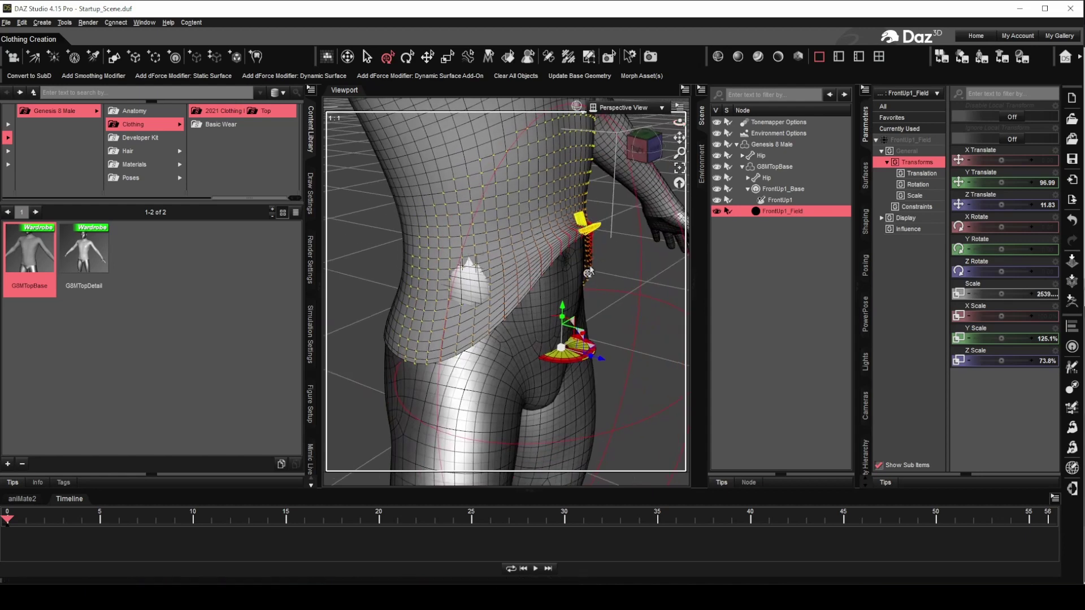
drag(567, 331, 589, 380)
mouse_move(678, 122)
mouse_down()
mouse_move(644, 123)
mouse_move(678, 127)
mouse_up()
drag(575, 393, 582, 402)
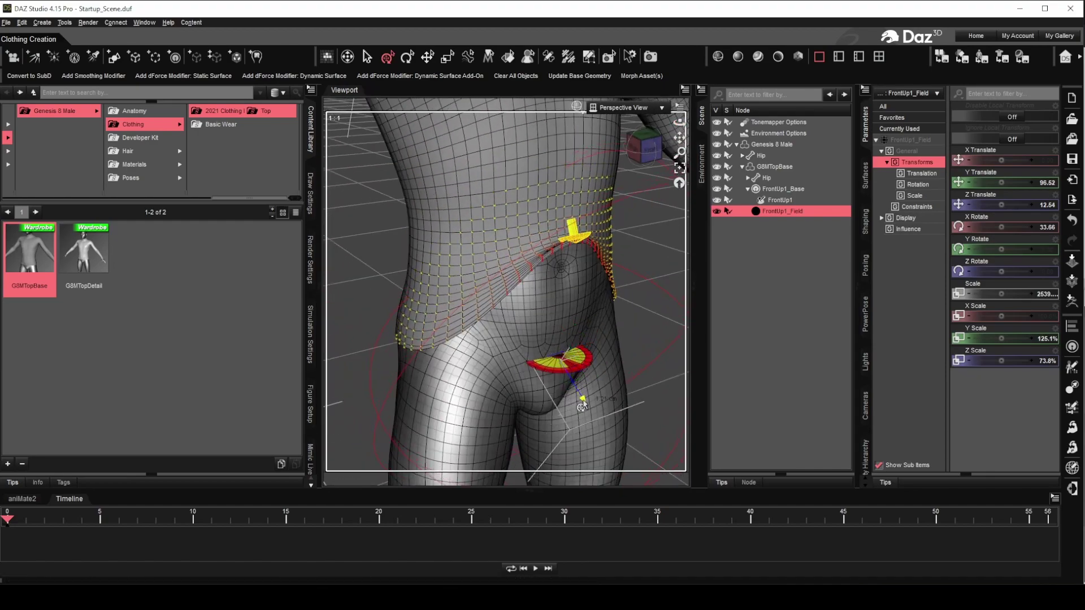
mouse_move(679, 122)
mouse_down()
mouse_move(645, 118)
mouse_move(662, 118)
mouse_up()
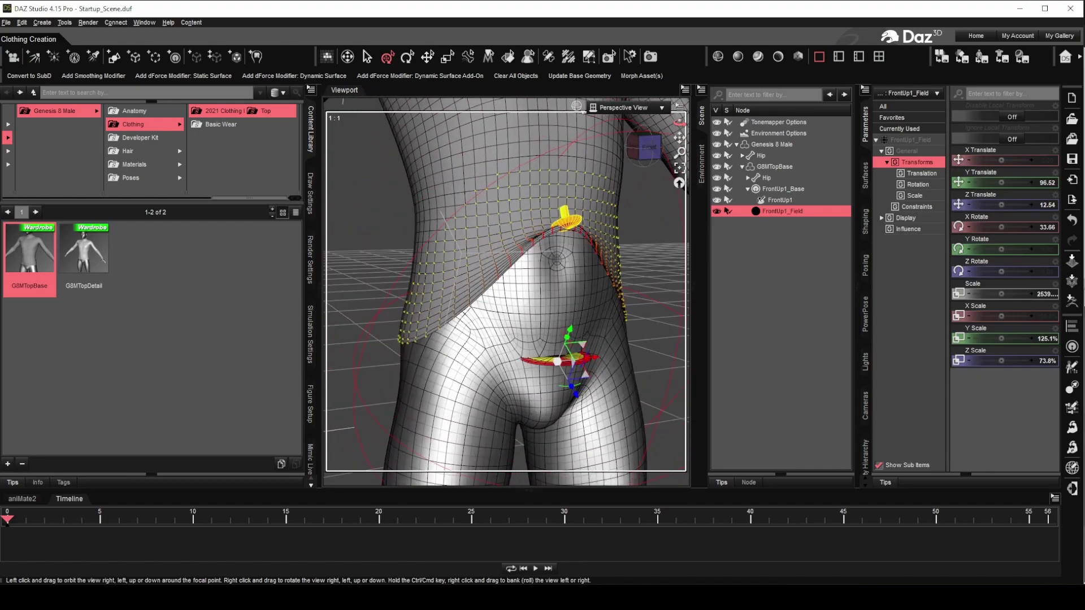
Step: Set the FrontUp1 handle to a Y Scale of about 39.2% and move it to about Y 15.9, Z 4.5
click(785, 201)
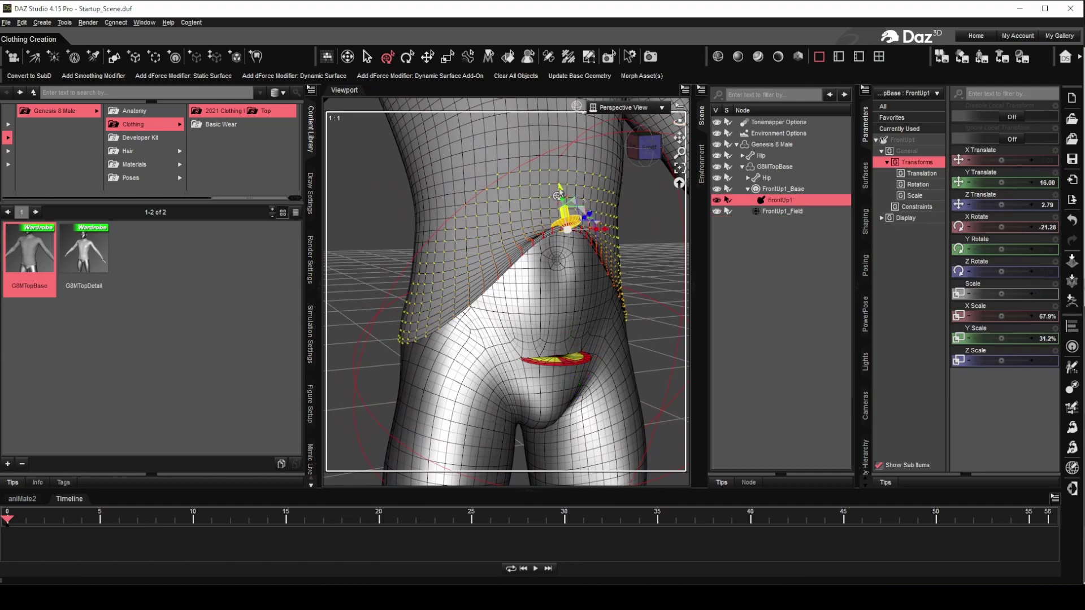
drag(559, 193, 556, 182)
drag(679, 122, 686, 138)
drag(461, 213, 442, 216)
drag(499, 180, 499, 193)
drag(680, 122, 681, 115)
drag(679, 152, 705, 198)
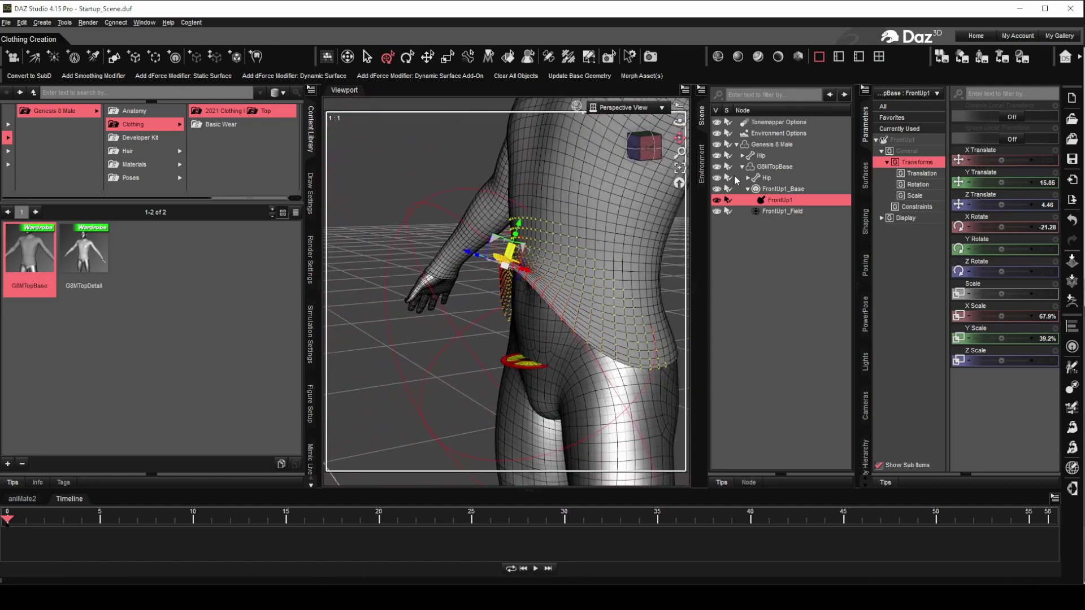
Step: Hide the FrontUp1 D-Former's base and handle in the viewport
click(717, 190)
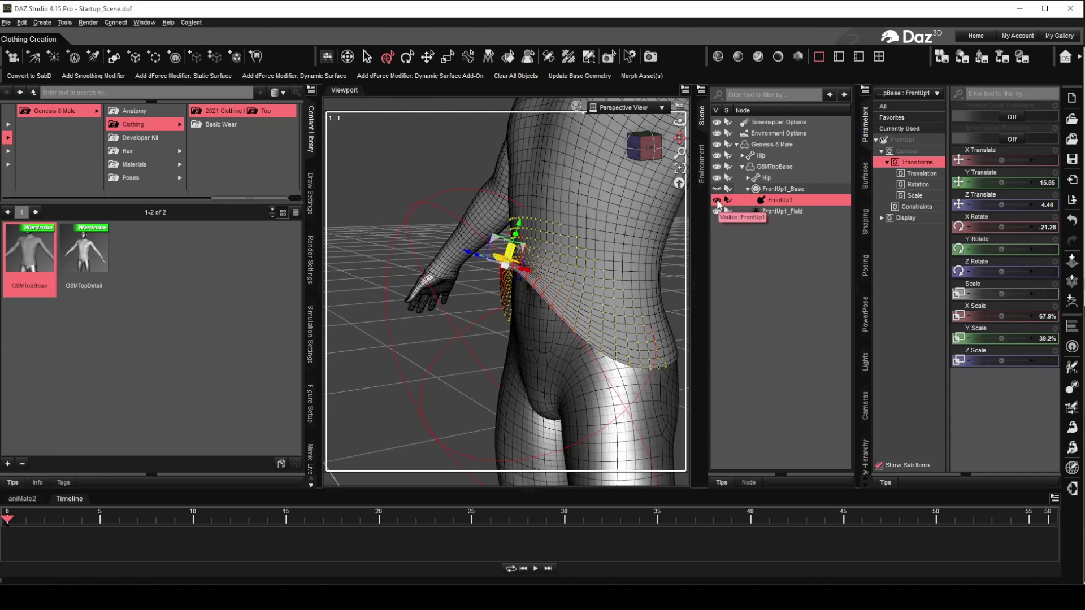
click(717, 201)
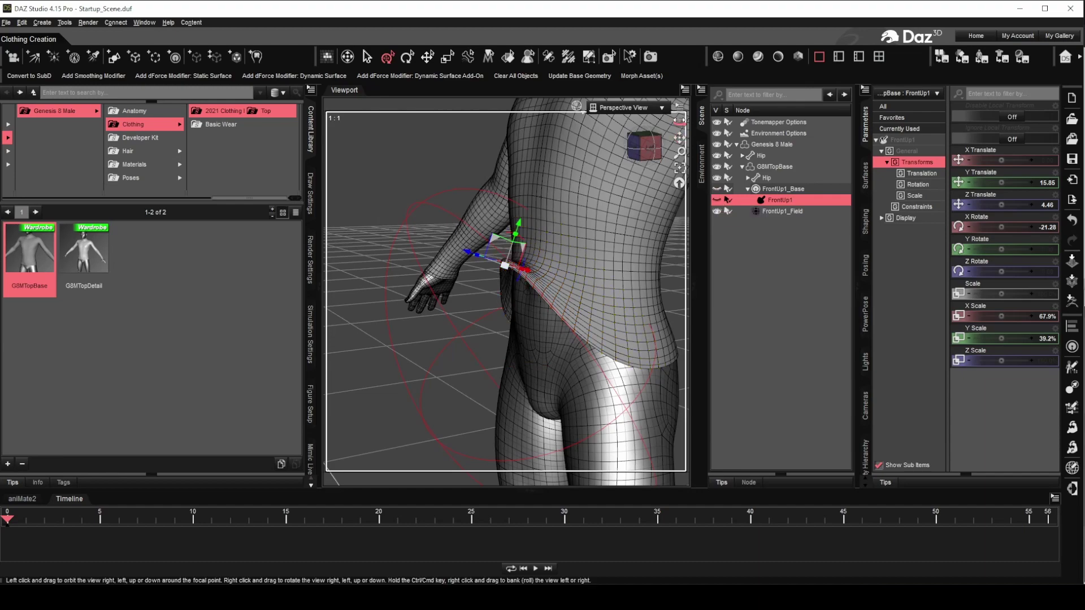
Step: Unhide the FrontUp1 D-Former's base and handle in the viewport and select the base
drag(679, 123, 708, 124)
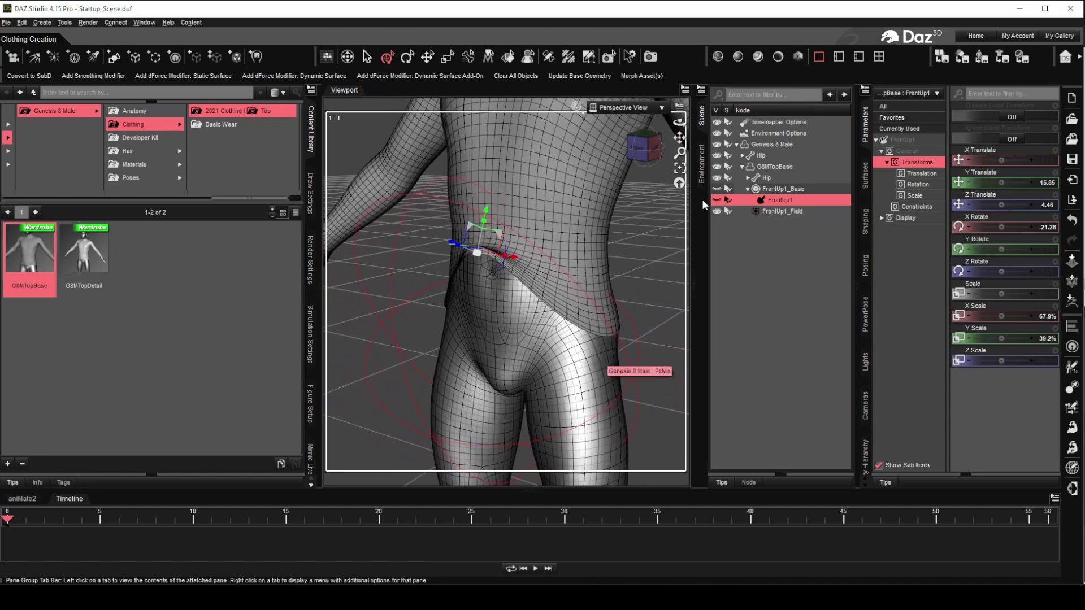
click(717, 200)
click(717, 190)
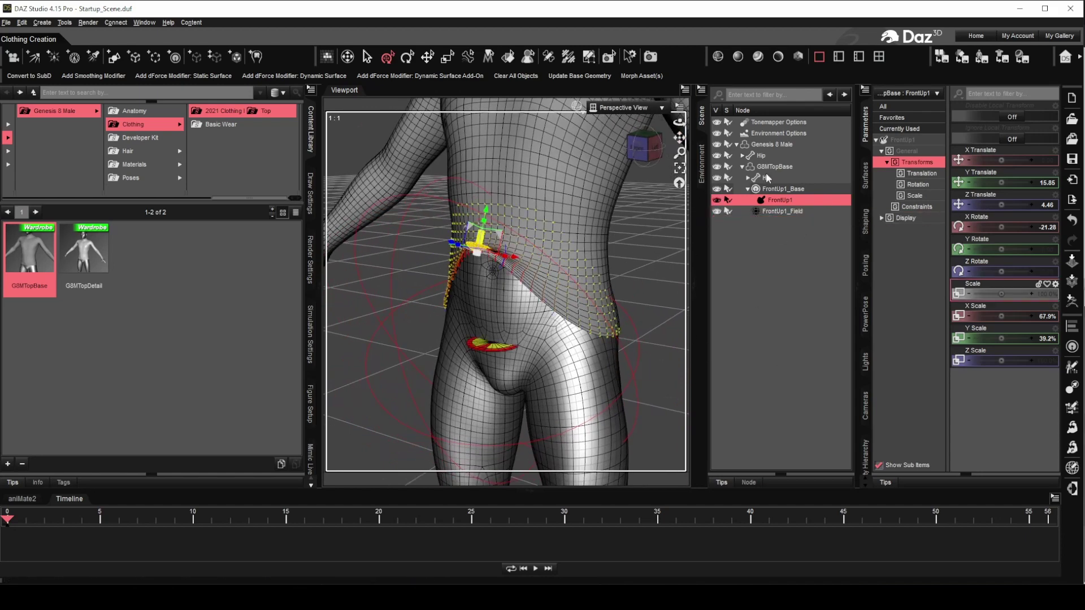
click(778, 190)
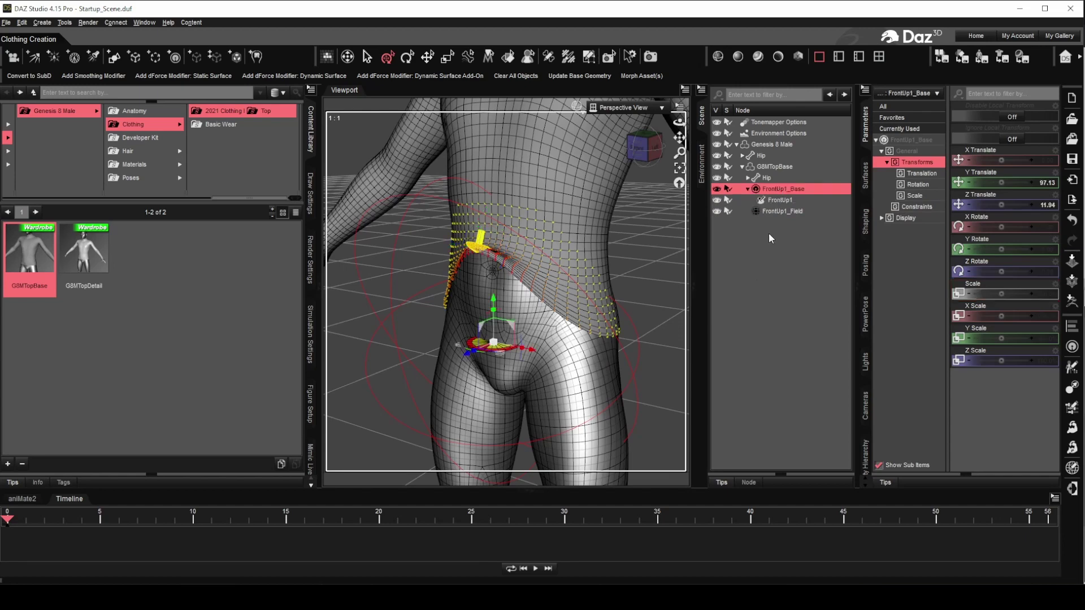
Step: Create a Morphs folder inside 2021 Clothing Base in the content library, with a D-formers subfolder in it
right_click(217, 110)
click(235, 116)
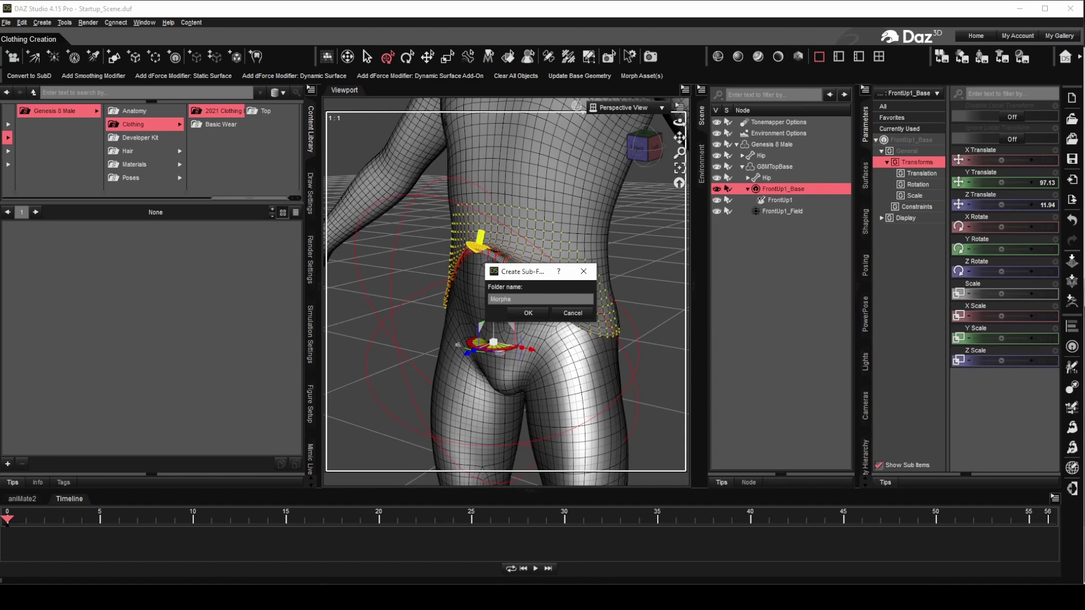
key(Return)
click(262, 111)
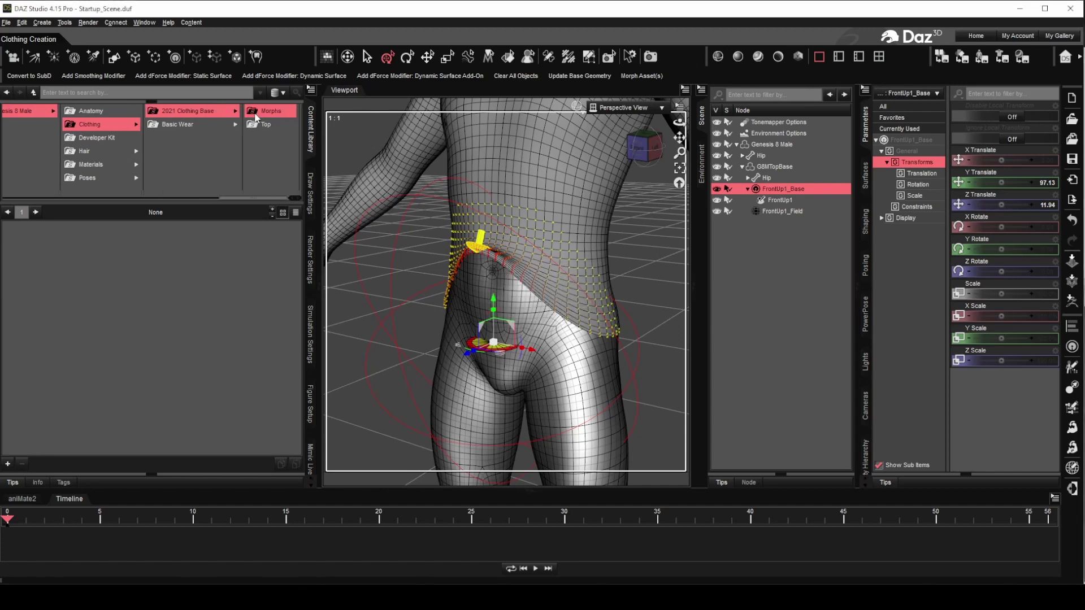
right_click(258, 115)
click(312, 122)
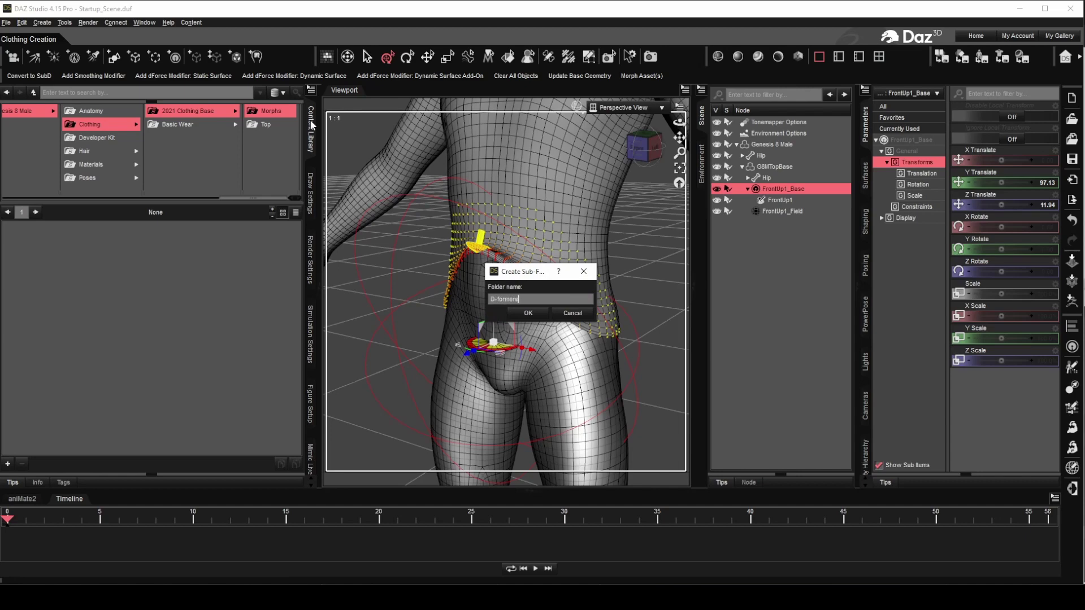
key(Return)
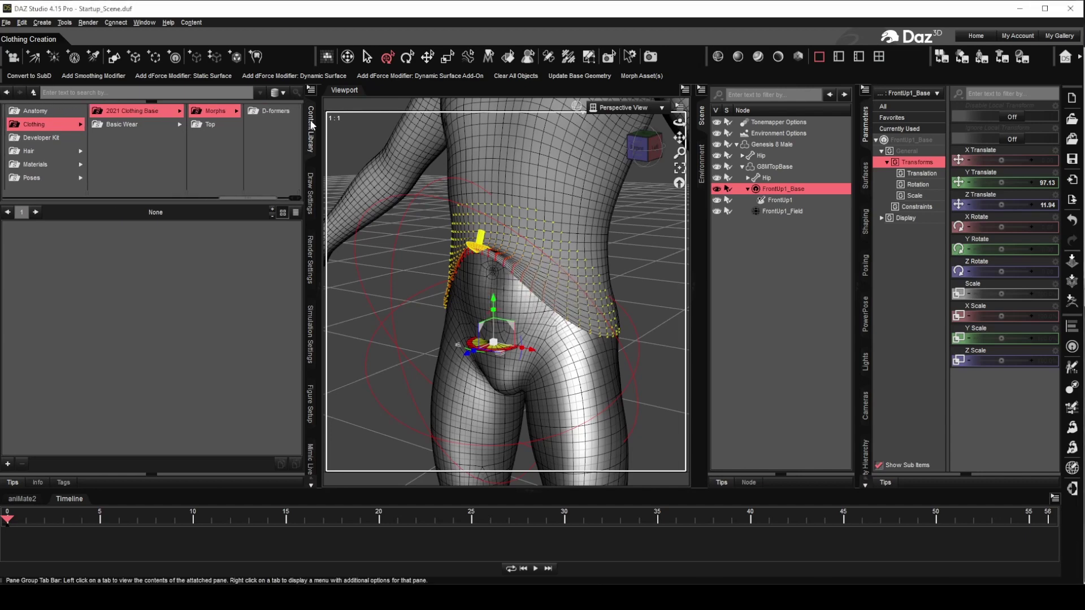
click(267, 112)
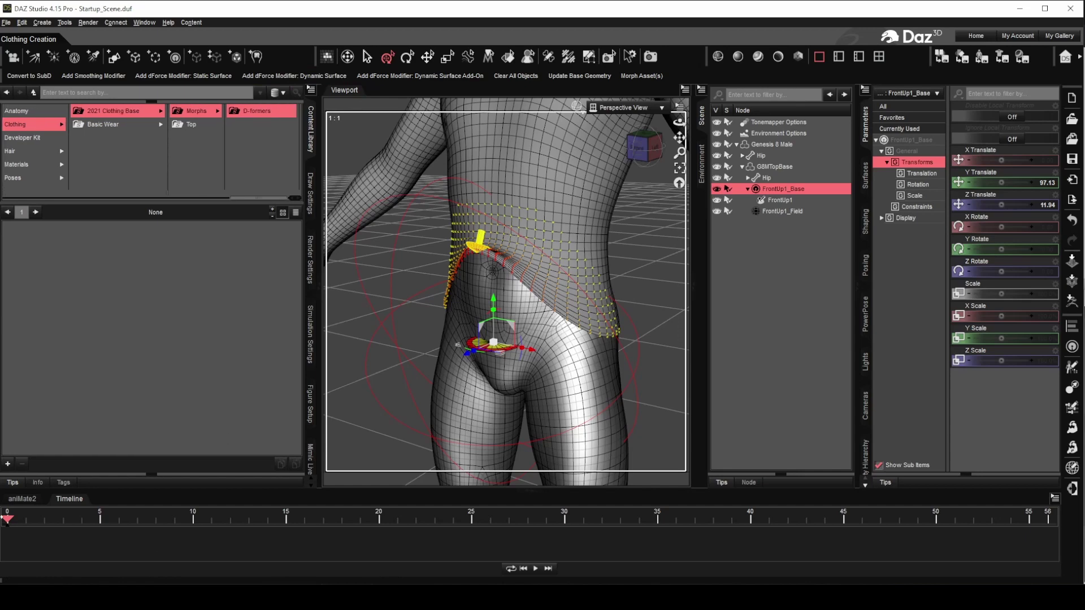
Step: Save a D-Former(s) preset named FrontUp1 in the D-formers folder, covering all D-Formers for the current frame only
click(7, 465)
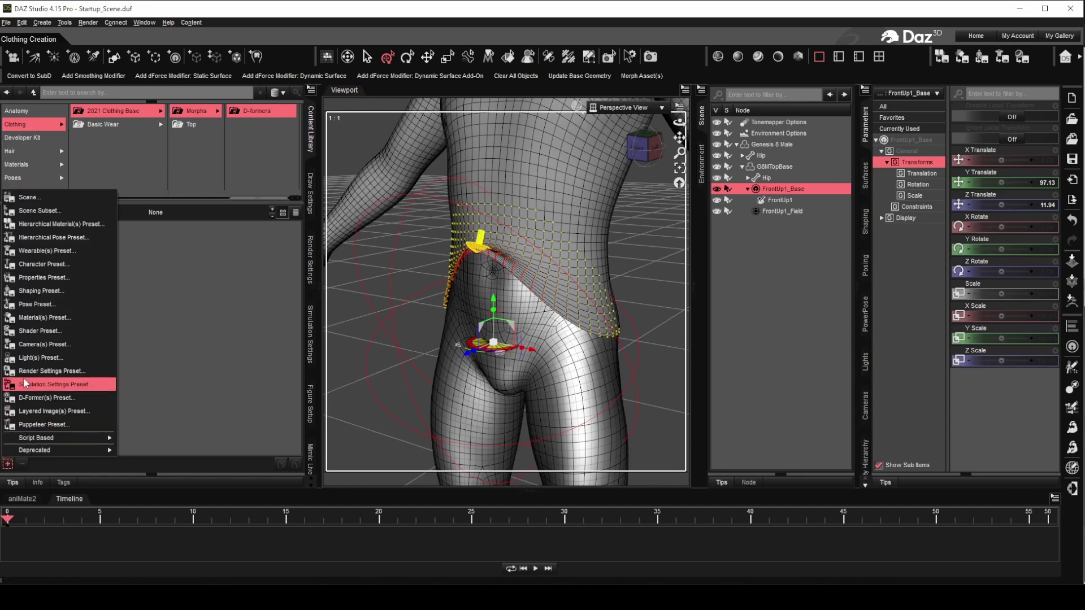
click(53, 400)
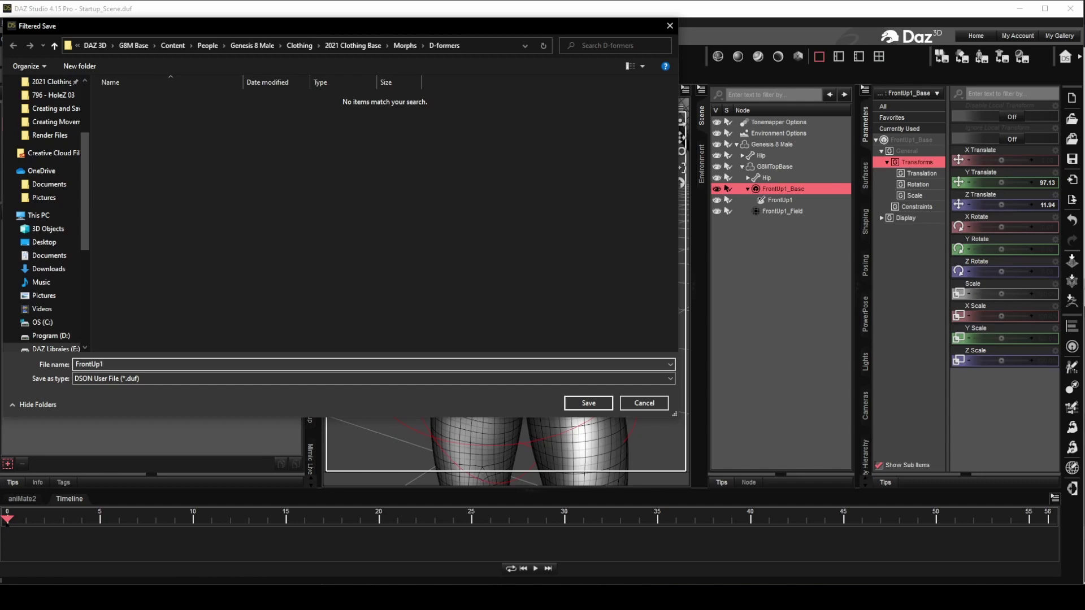
key(Return)
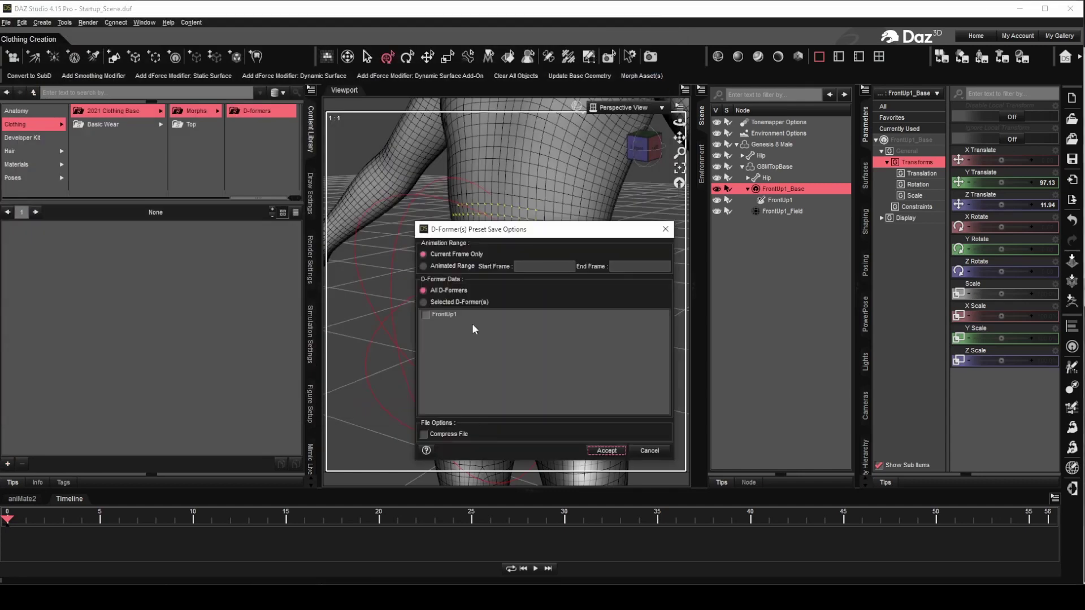
click(607, 451)
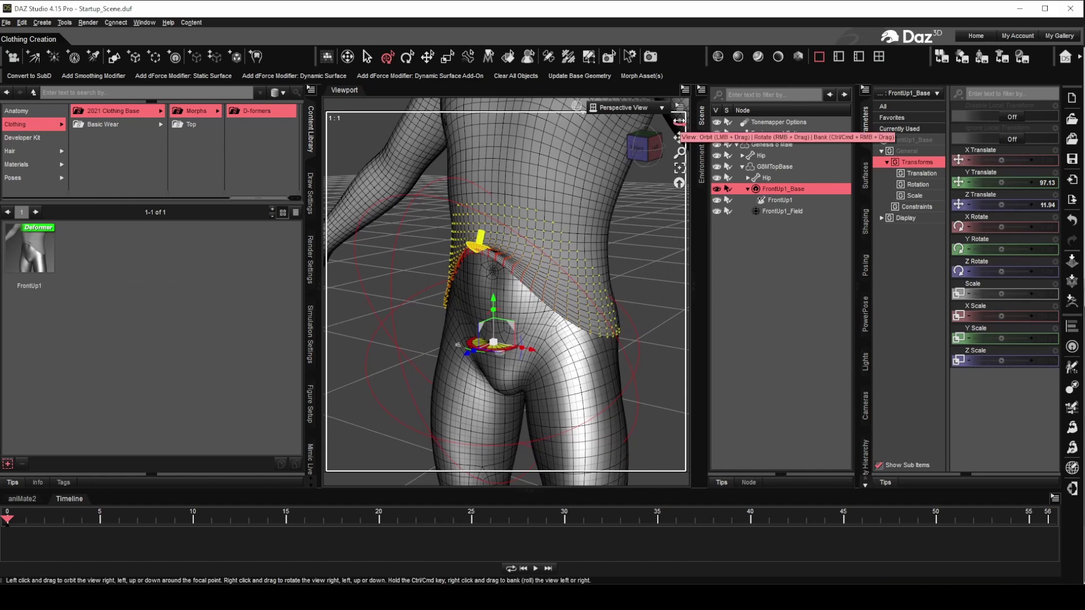
Step: Show the DForm pane, make it undockable and place it clear of the figure
drag(679, 122, 681, 117)
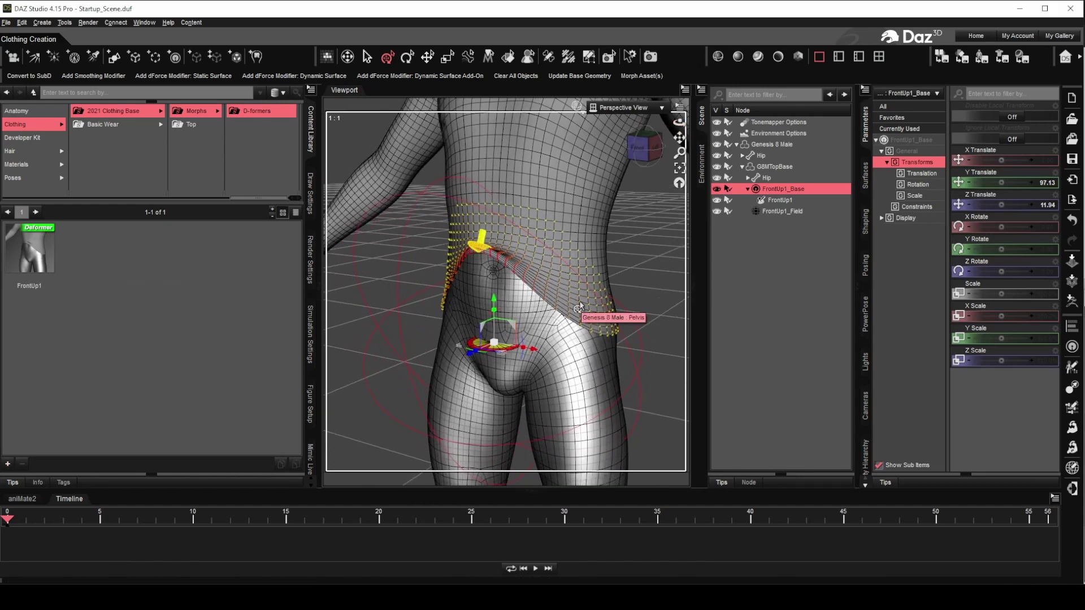
click(138, 21)
mouse_move(138, 38)
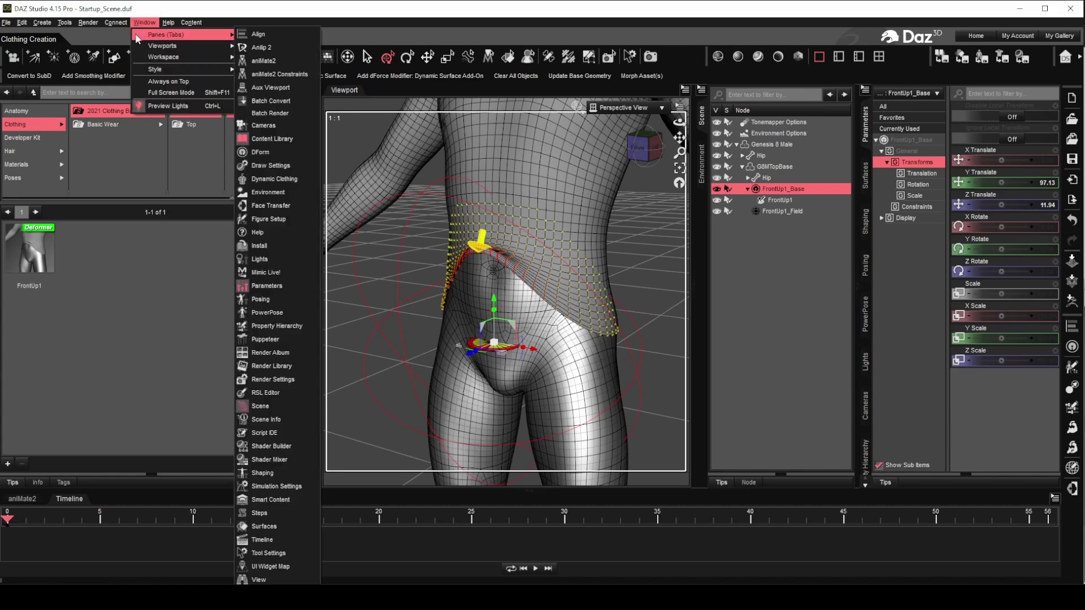
click(283, 155)
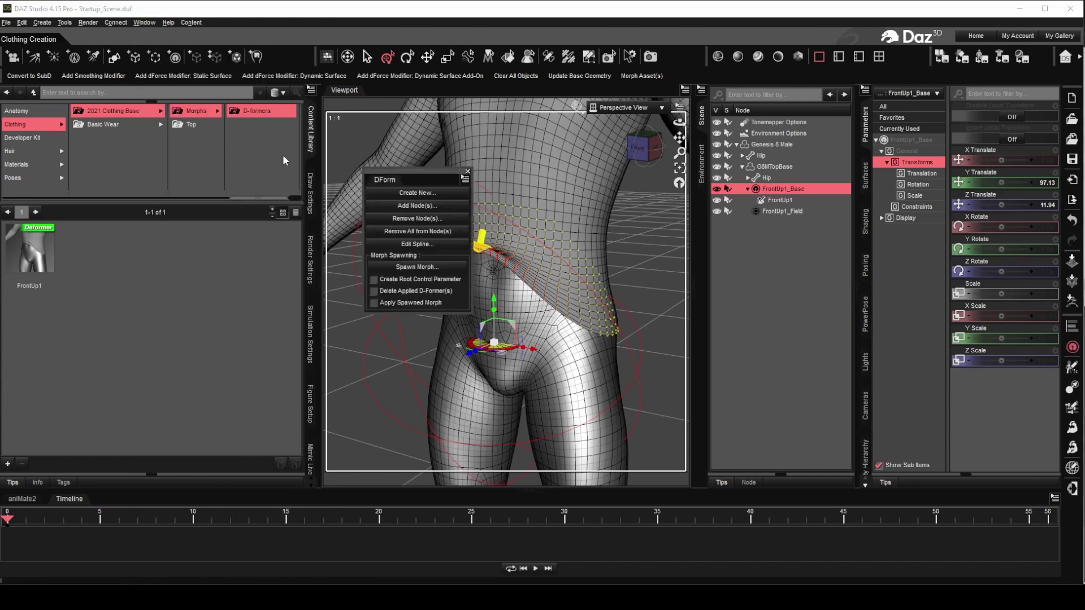
click(465, 179)
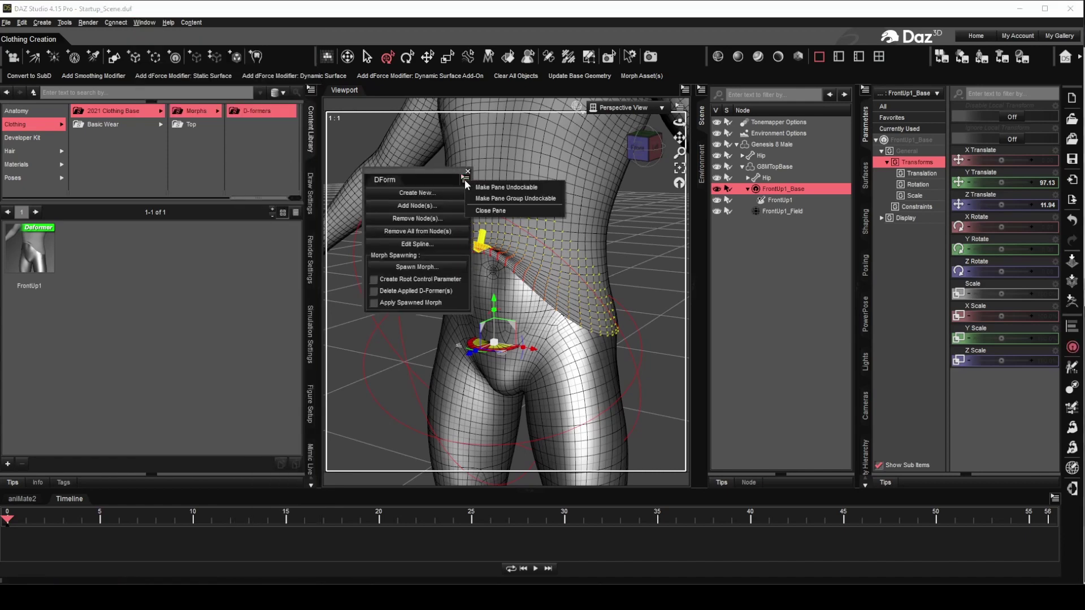
click(498, 190)
drag(680, 229, 268, 234)
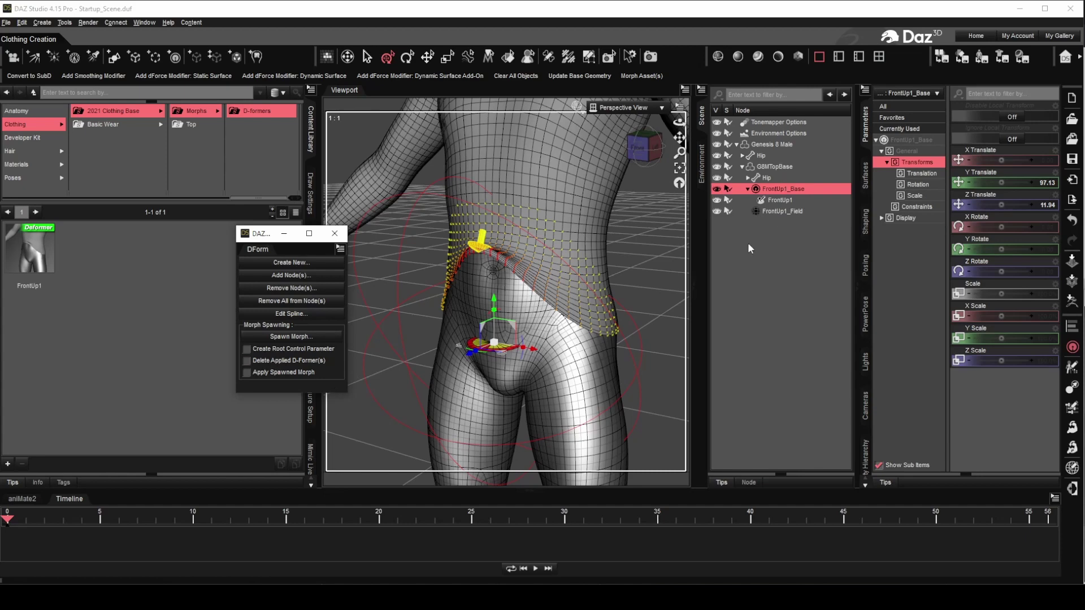
Step: Spawn a morph named FrontUp_1 from the D-Former on the top and display the top's Morphs parameters
click(782, 168)
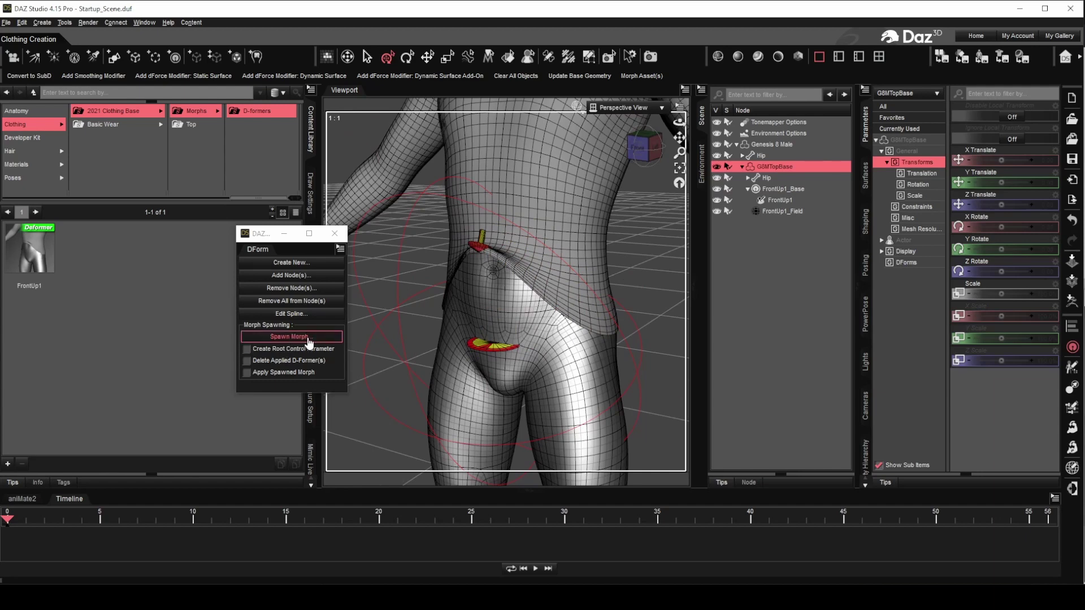
click(309, 339)
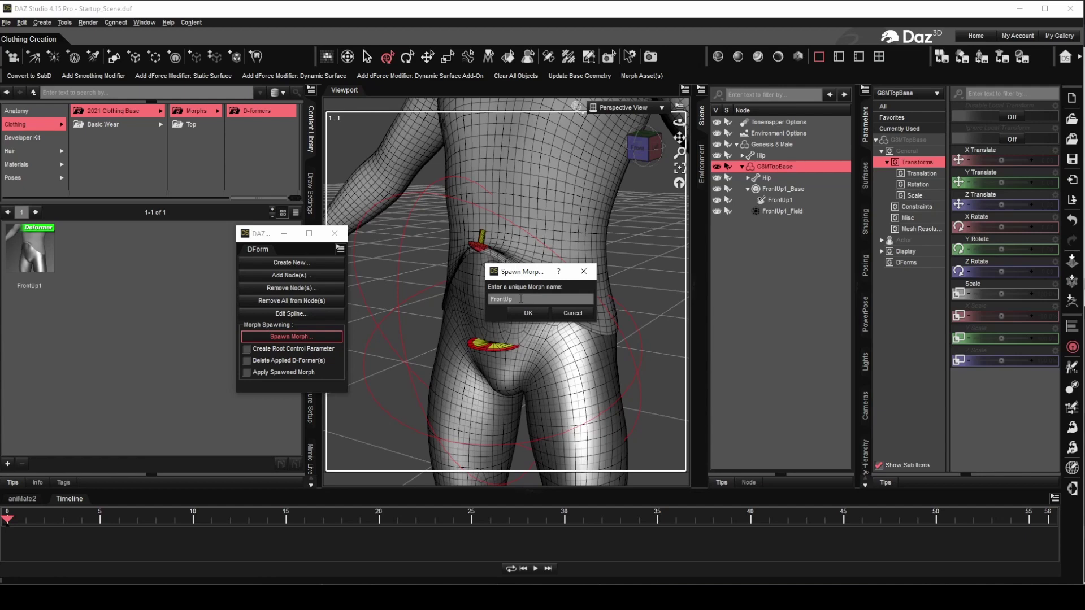
click(531, 315)
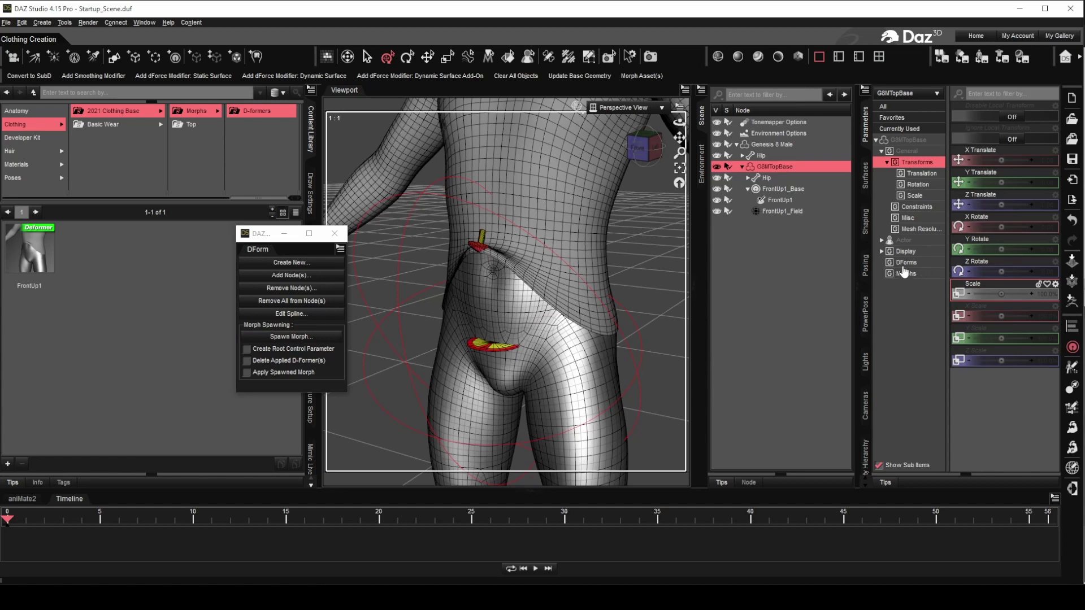
click(907, 274)
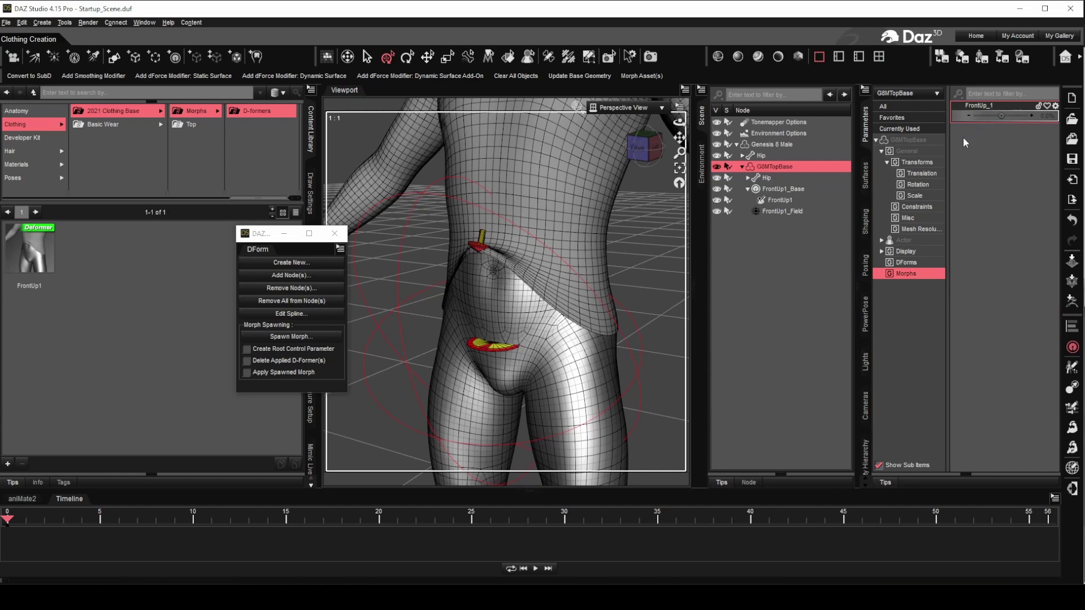
Step: Delete the FrontUp1 D-Former's base, handle and field from the scene
click(797, 191)
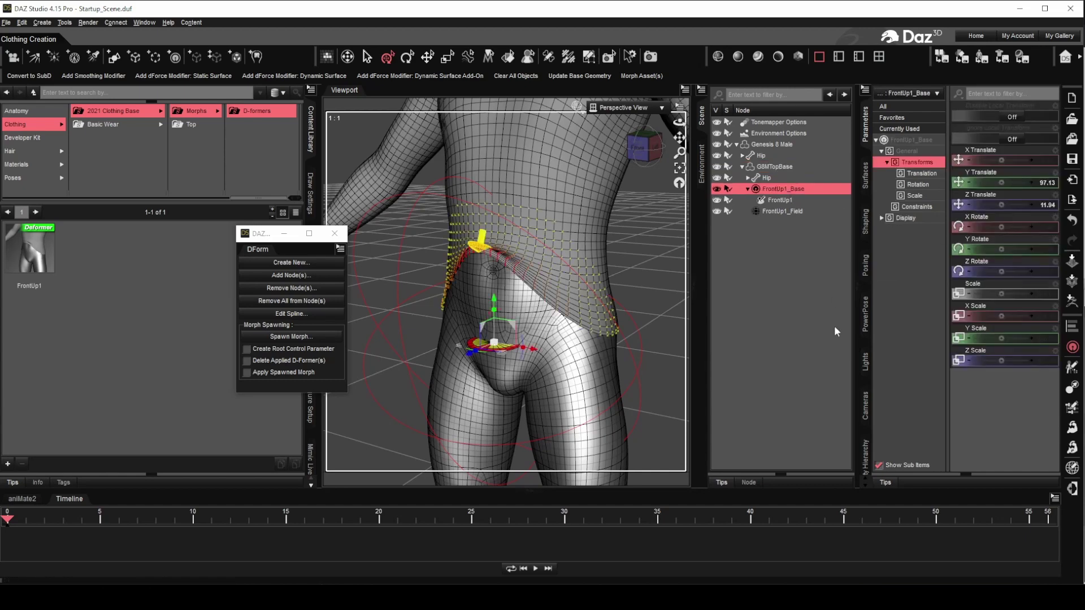
key(Delete)
click(788, 188)
key(Delete)
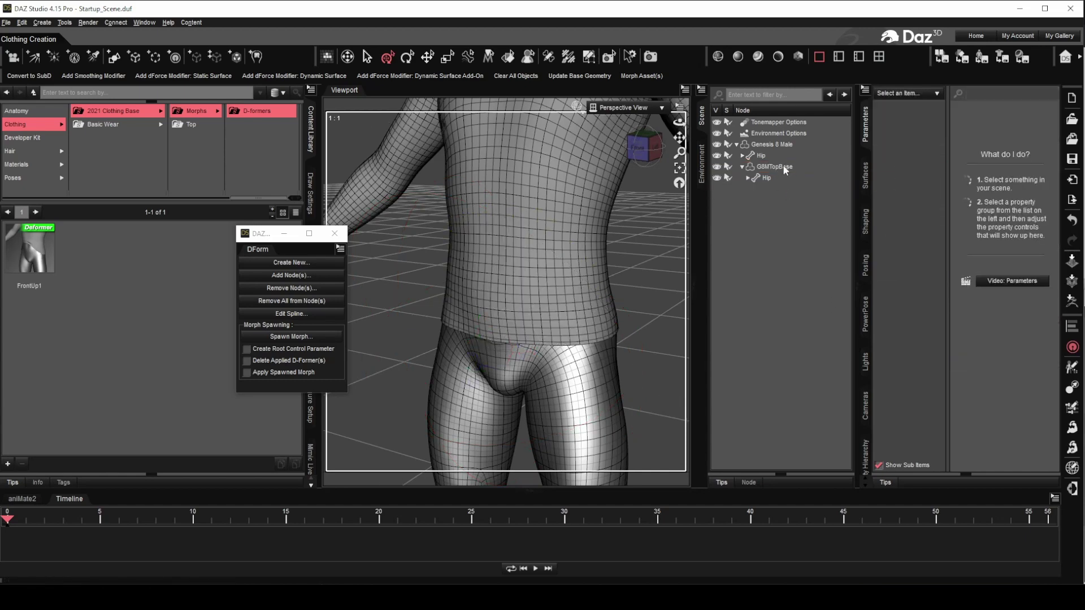
Step: Test the FrontUp_1 morph on the top with positive and negative strengths, including about -31.1%, and reset it
click(779, 170)
mouse_move(1000, 116)
mouse_down()
mouse_move(1025, 116)
mouse_move(979, 116)
mouse_move(1025, 116)
mouse_move(1011, 115)
mouse_up()
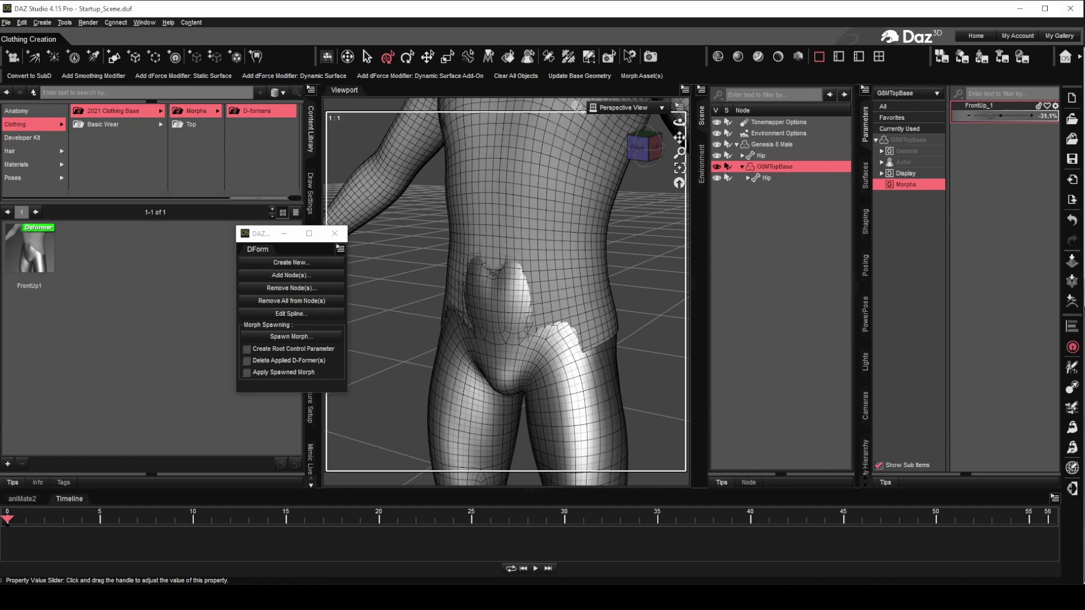
drag(989, 115, 1010, 115)
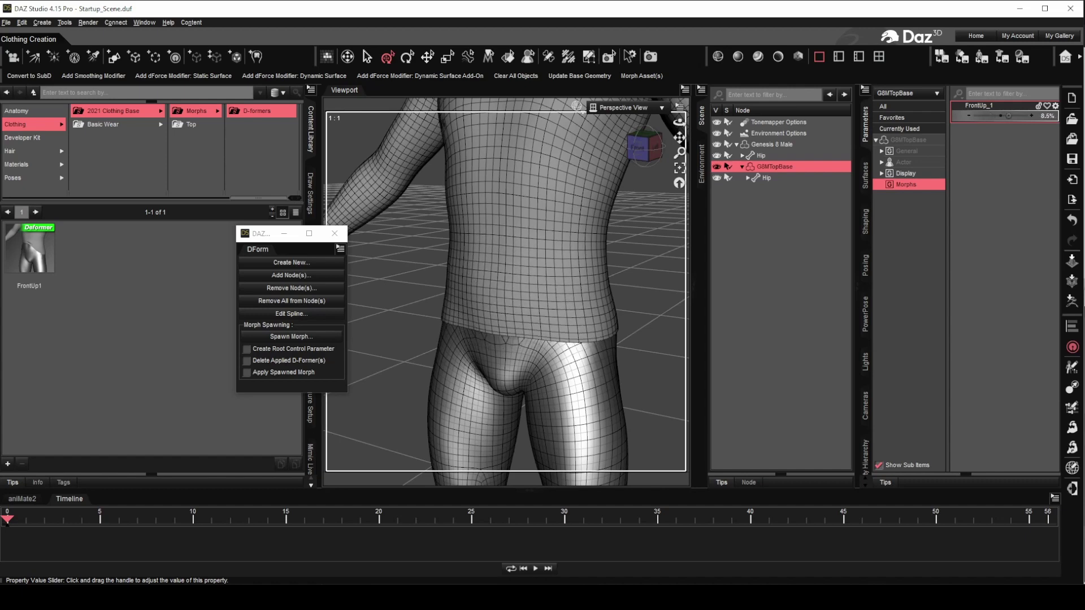
click(1057, 106)
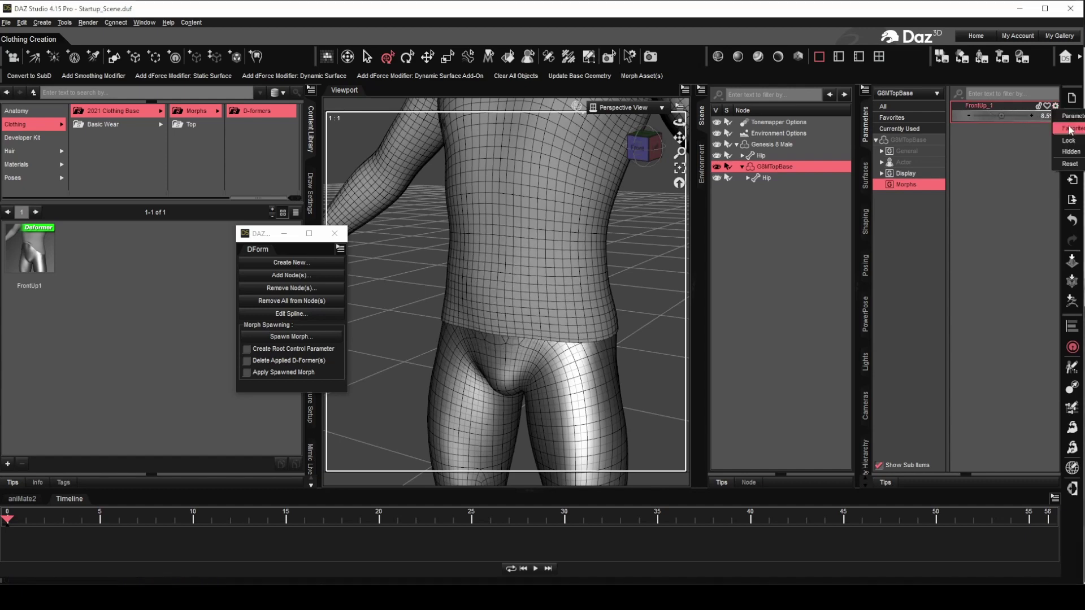
click(1070, 163)
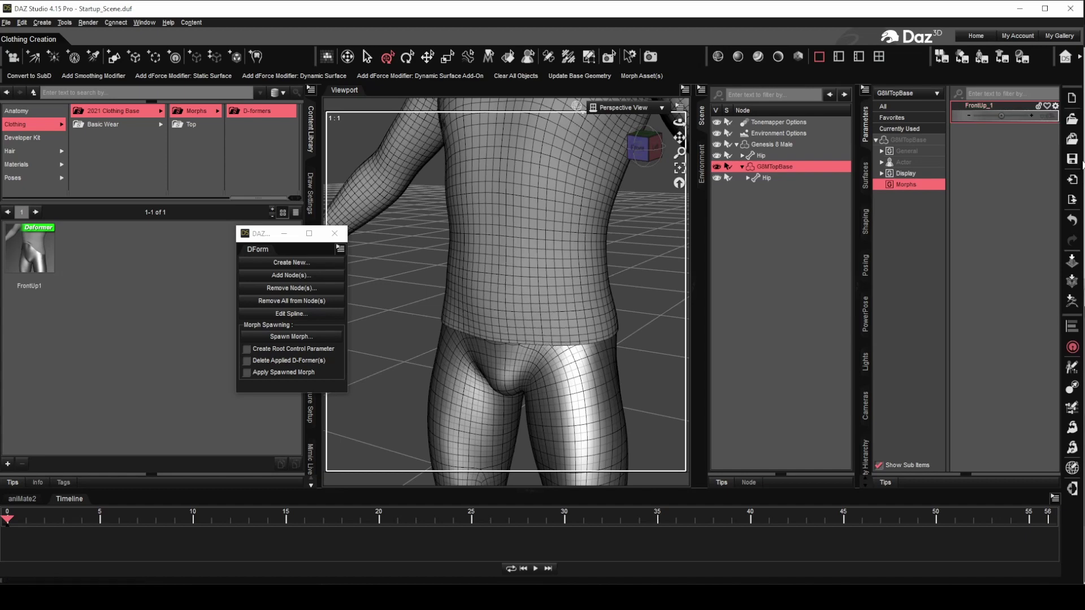
Step: Enable limits on the FrontUp_1 morph, set its minimum to 0%, and test the restricted range
click(1055, 108)
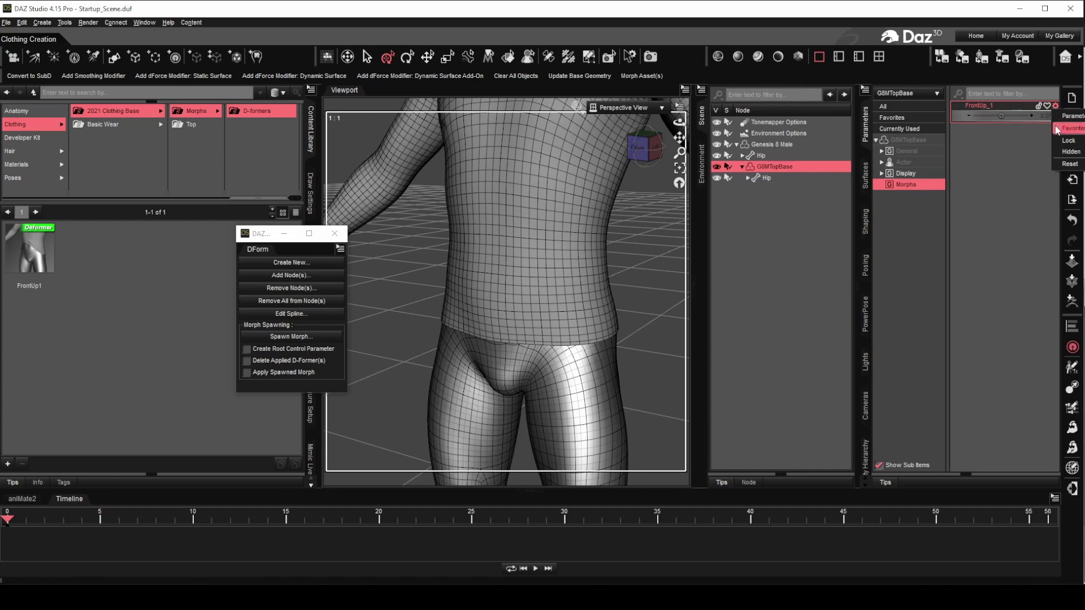
click(1067, 117)
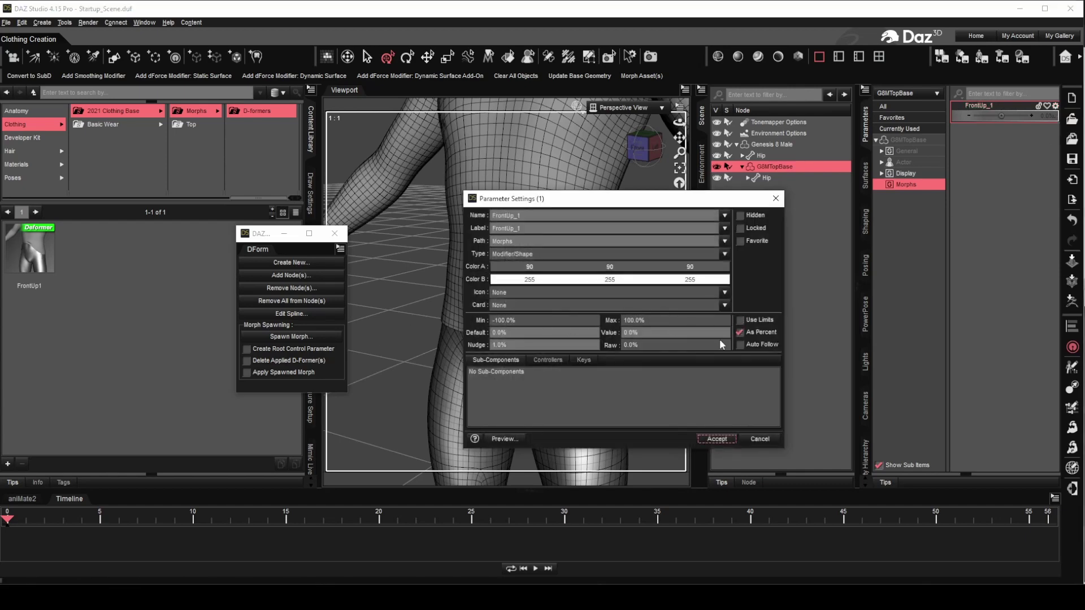
click(739, 320)
drag(533, 319, 507, 321)
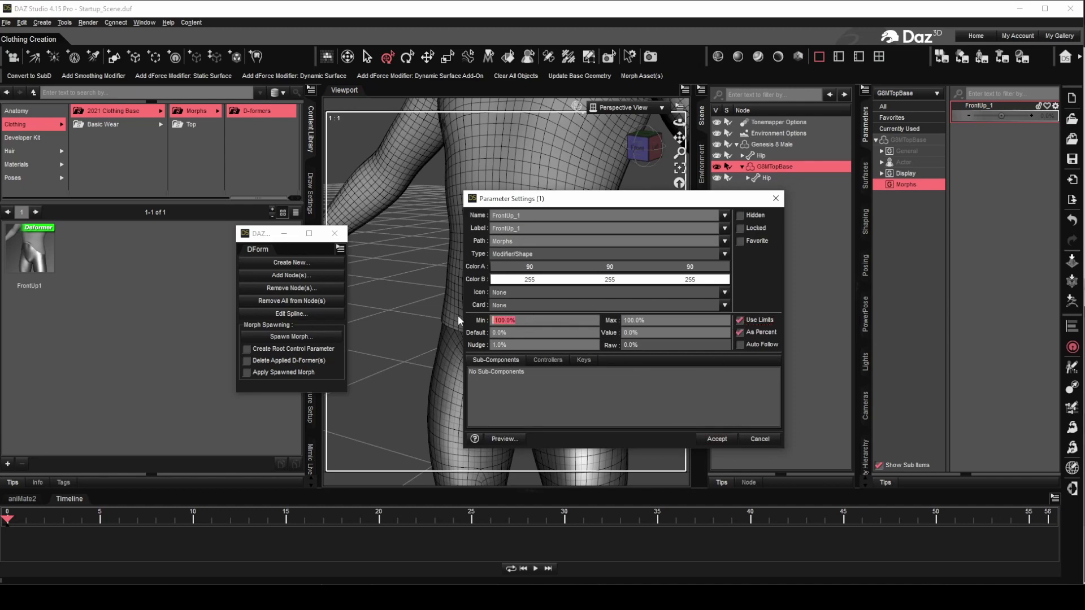
text(0)
click(715, 439)
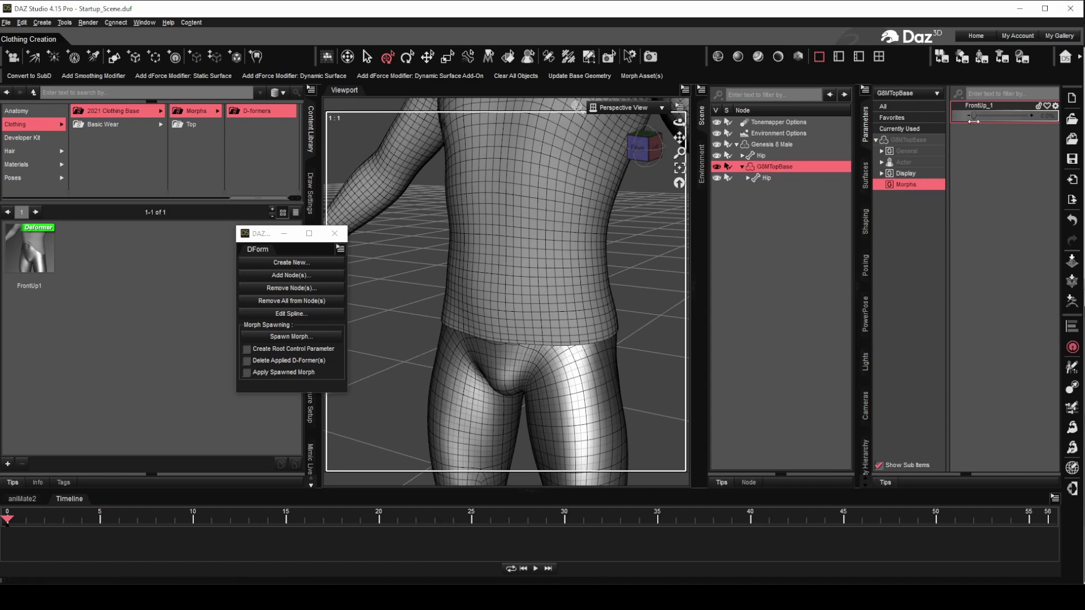
mouse_move(975, 116)
mouse_down()
mouse_move(1041, 117)
mouse_move(963, 117)
mouse_move(973, 116)
mouse_up()
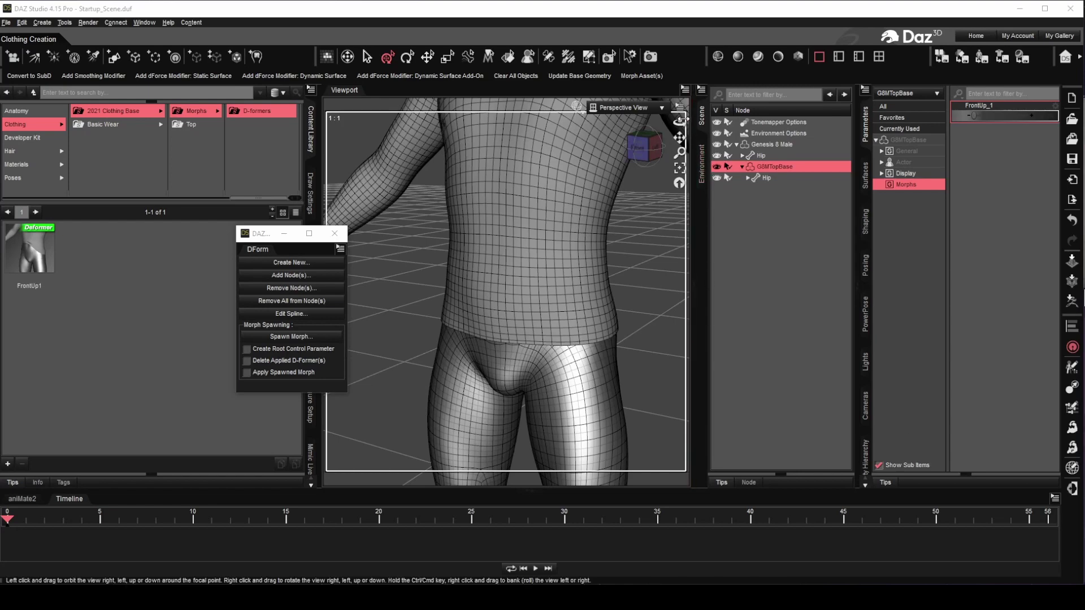
Step: Load the saved FrontUp1 D-Former preset back onto the top and expand its base in the scene hierarchy
mouse_move(680, 123)
mouse_down()
mouse_move(650, 123)
mouse_move(686, 135)
mouse_up()
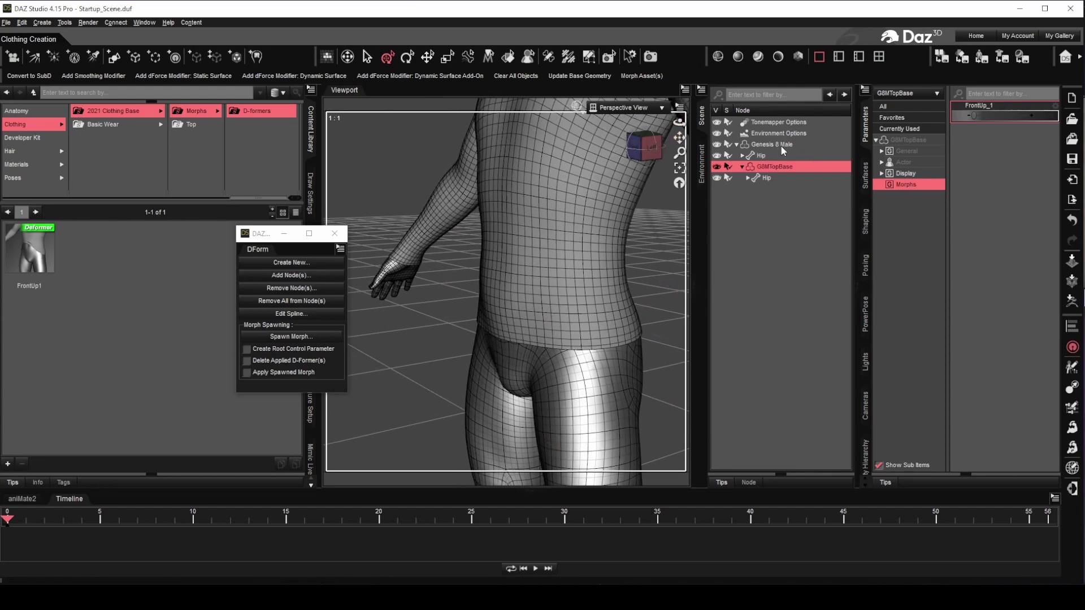
double_click(34, 264)
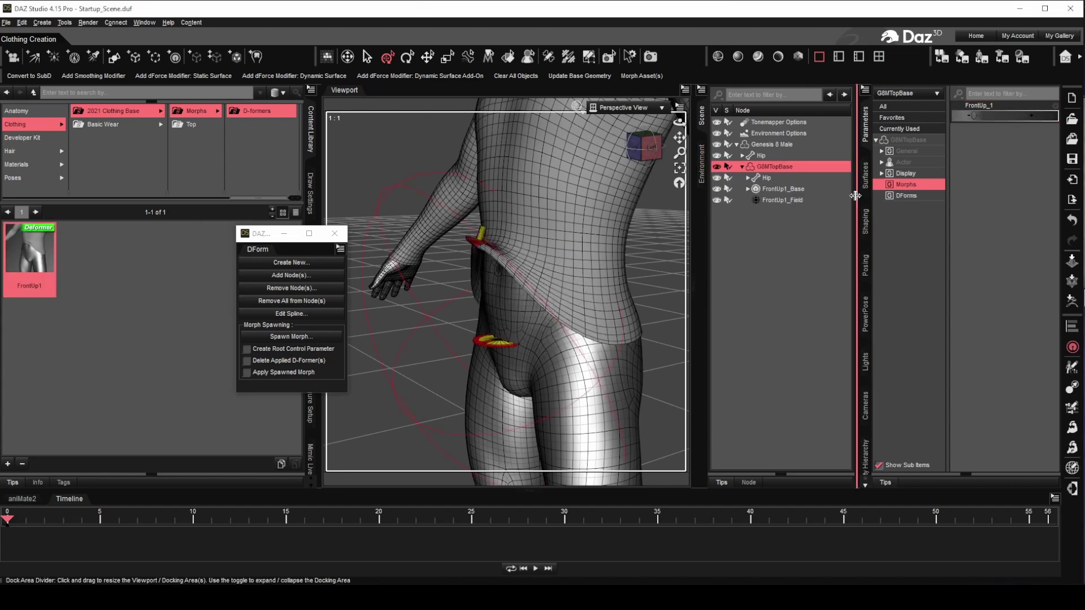
click(747, 189)
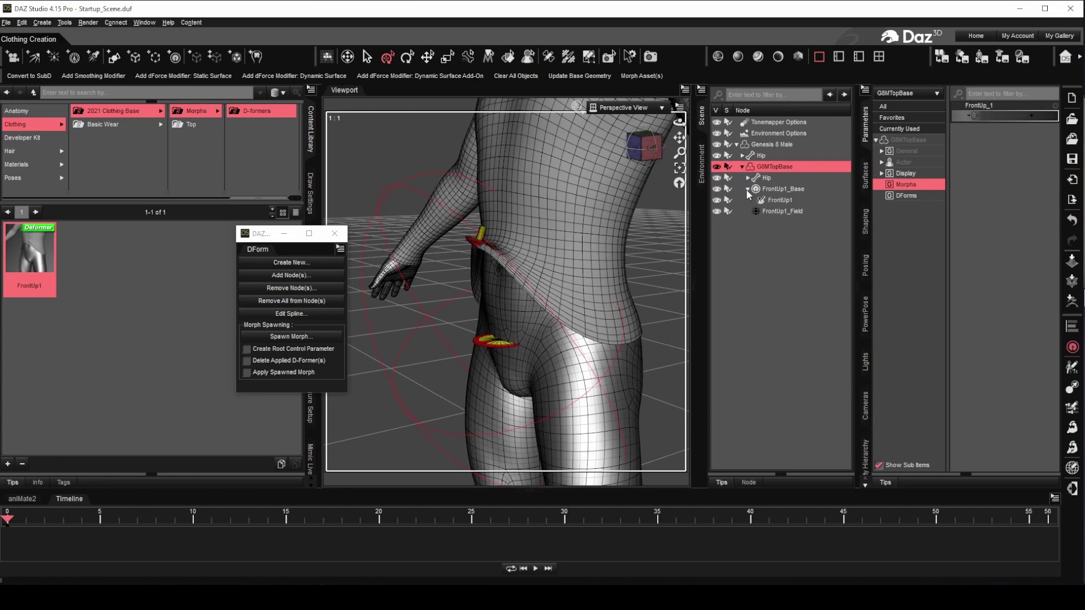
Step: Reset the FrontUp1 D-Former handle's Y and Z translation, X rotation, and X and Y scale to their defaults
click(785, 198)
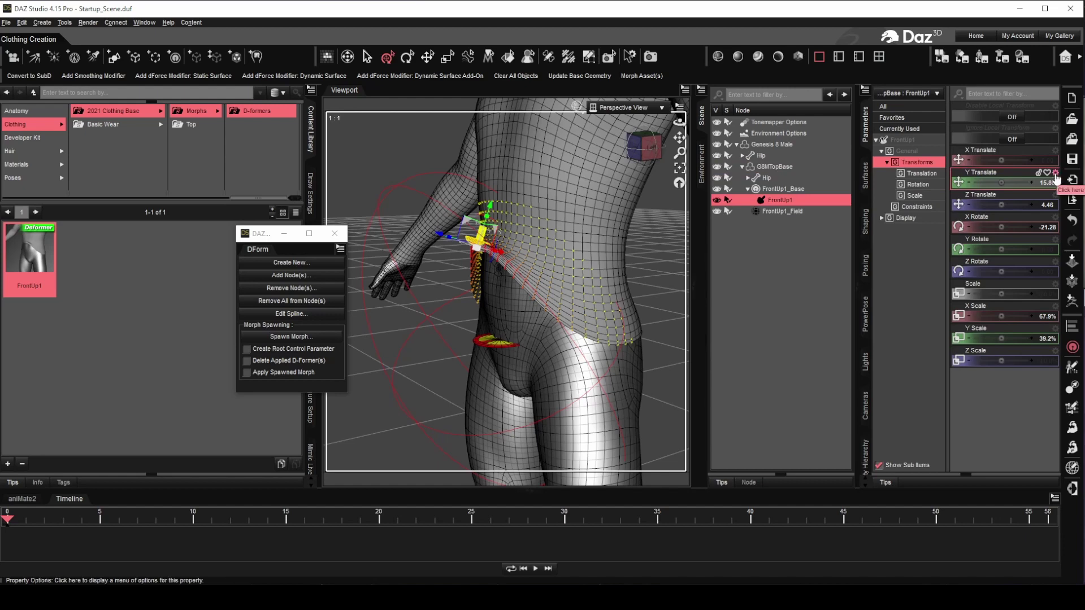
alt+click(1054, 174)
click(1054, 195)
click(1063, 236)
click(1055, 217)
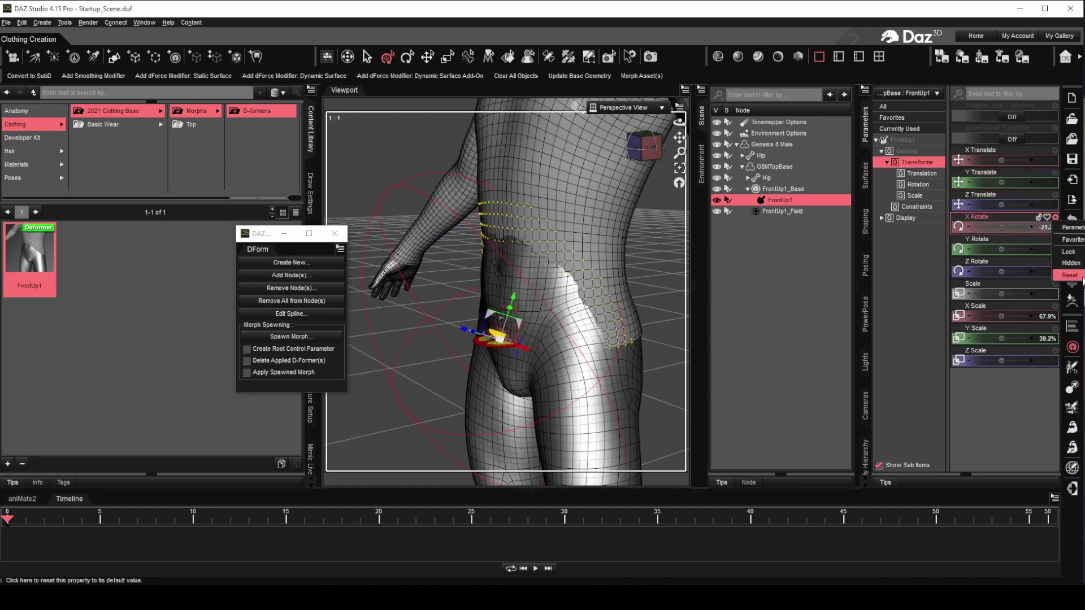
click(1062, 257)
click(1055, 306)
click(1063, 347)
click(1055, 328)
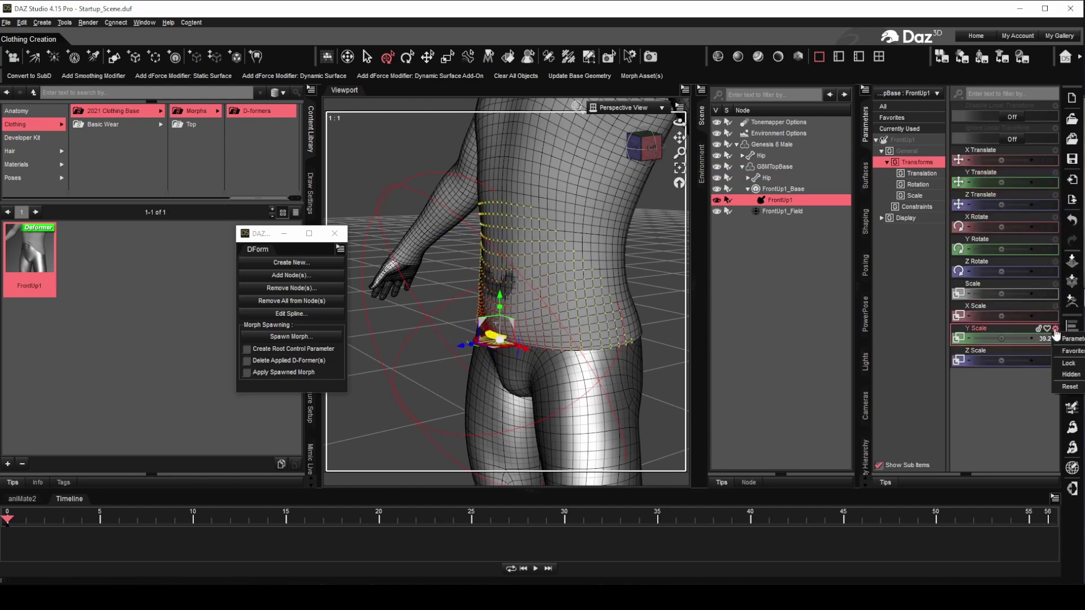
click(1062, 369)
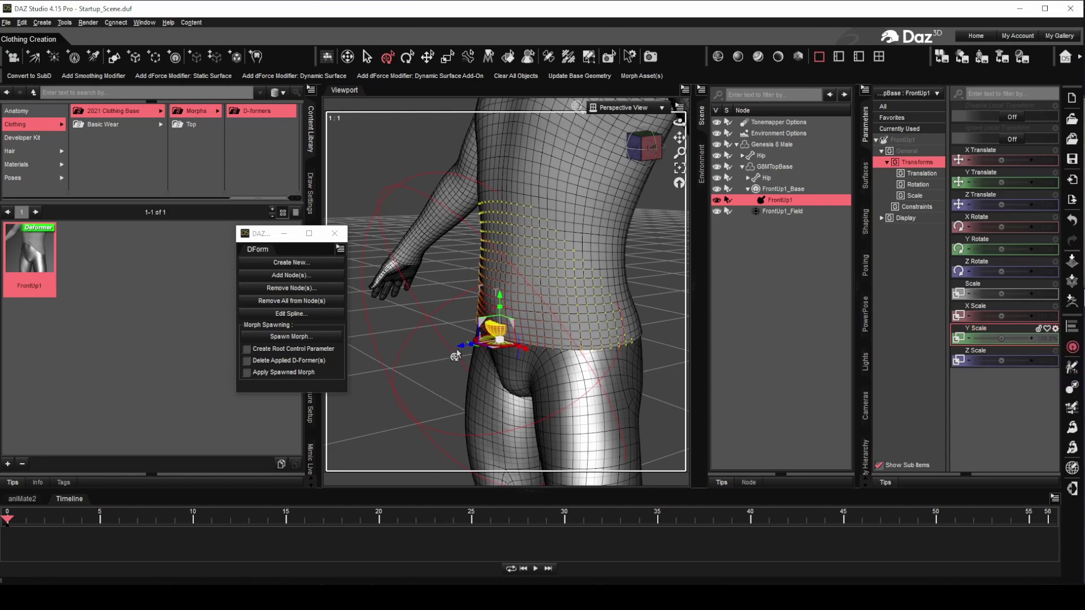
Step: Pull the D-Former handle forward to about 13.15 in Z and scale it to about 44.5% in X and 37.1% in Y
drag(460, 348, 388, 359)
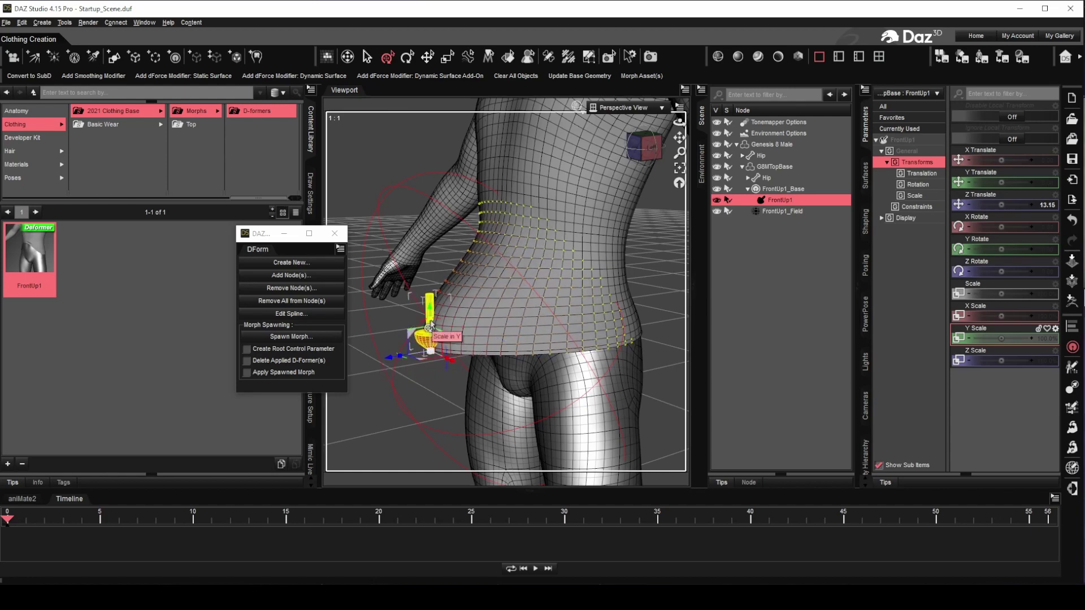
drag(433, 336, 418, 400)
drag(680, 122, 729, 147)
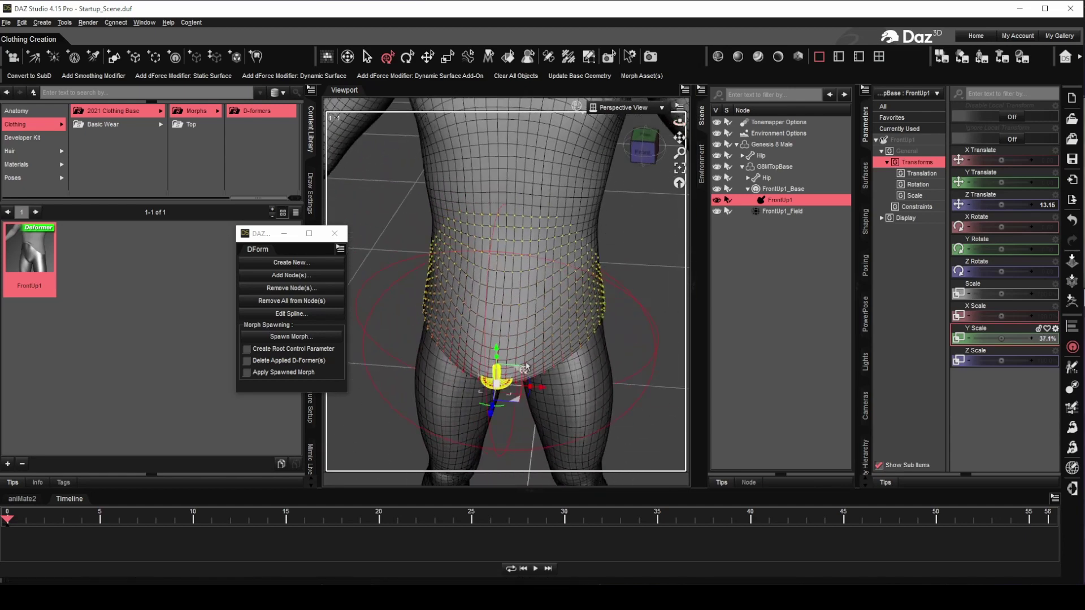
drag(529, 389, 458, 385)
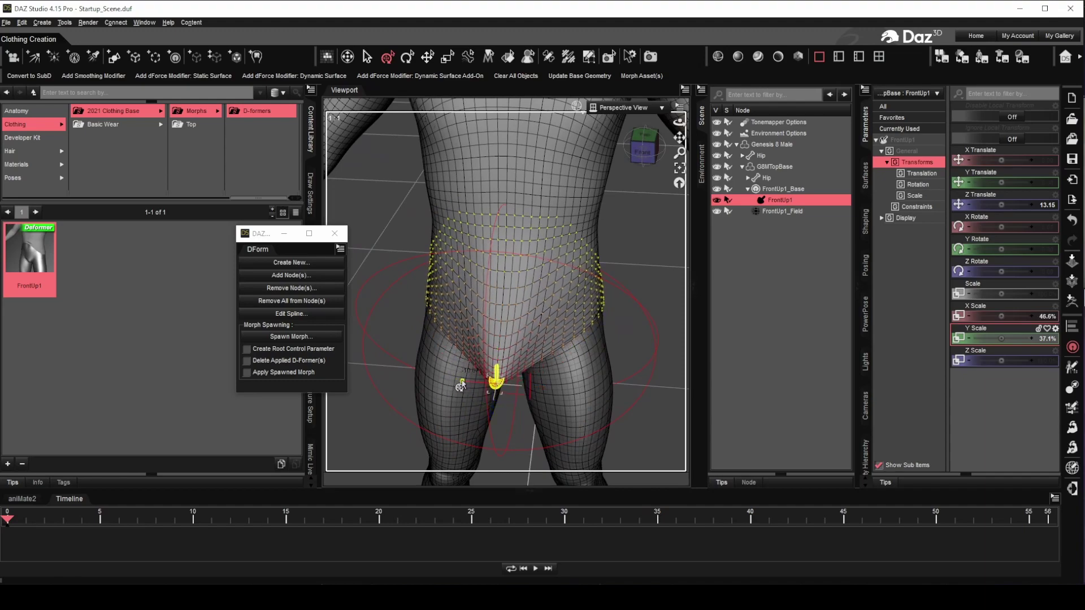
drag(676, 121, 602, 353)
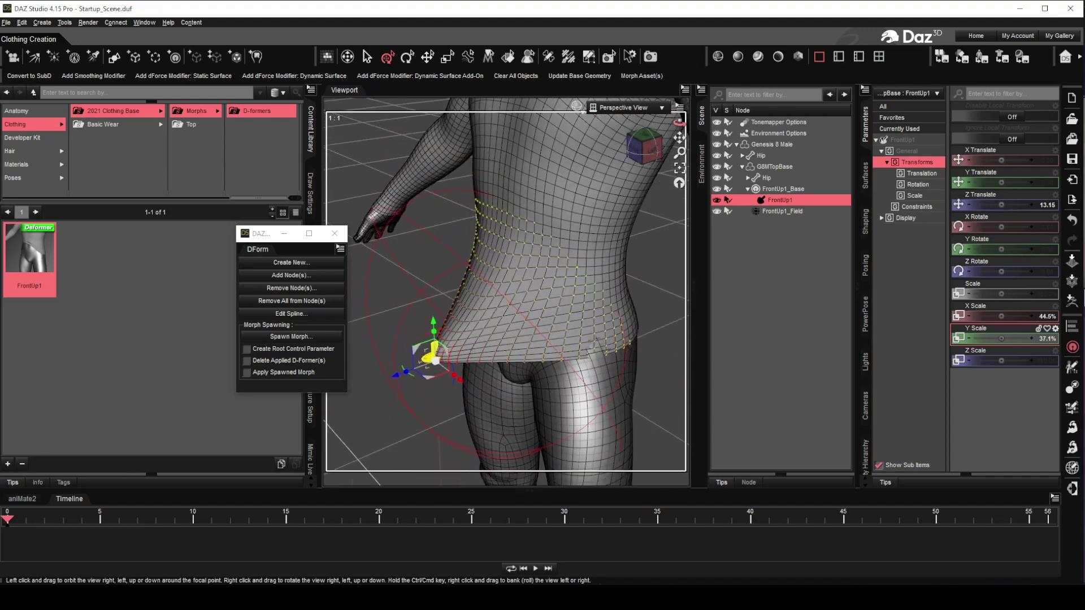
Step: Rotate the D-Former's field to about 37.19 in X and tilt its handle to about -35.79 in X
click(787, 211)
drag(518, 362, 500, 358)
drag(679, 122, 649, 112)
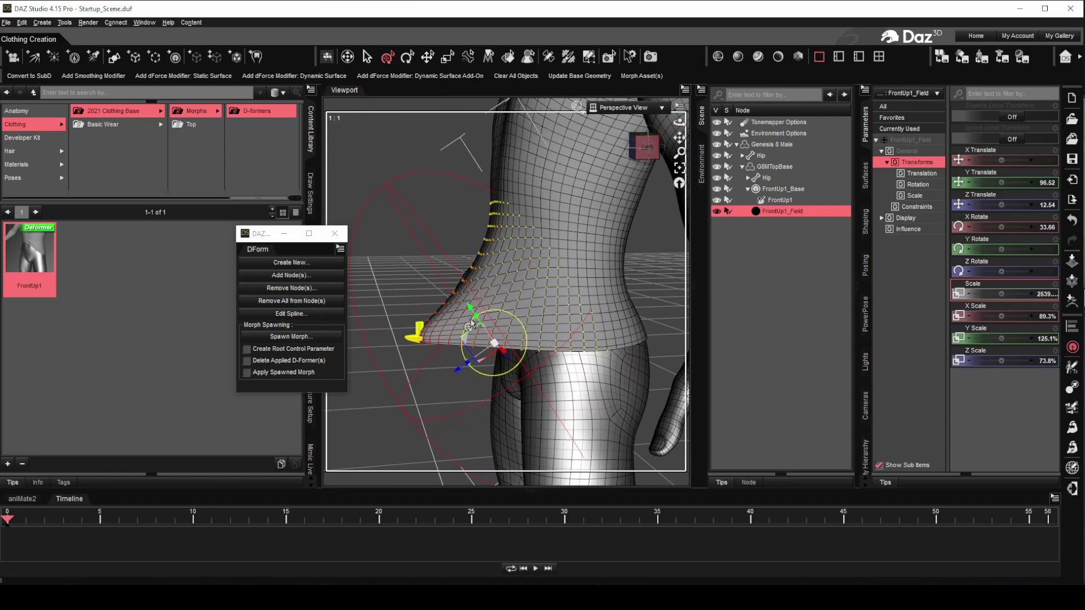
drag(470, 327, 421, 331)
click(417, 327)
mouse_move(682, 118)
mouse_down()
mouse_move(650, 120)
mouse_move(673, 121)
mouse_up()
Step: Rename the D-Former's base, handle and field as FrontOut1_Base, FrontOut1 and FrontOut1_Field
click(783, 190)
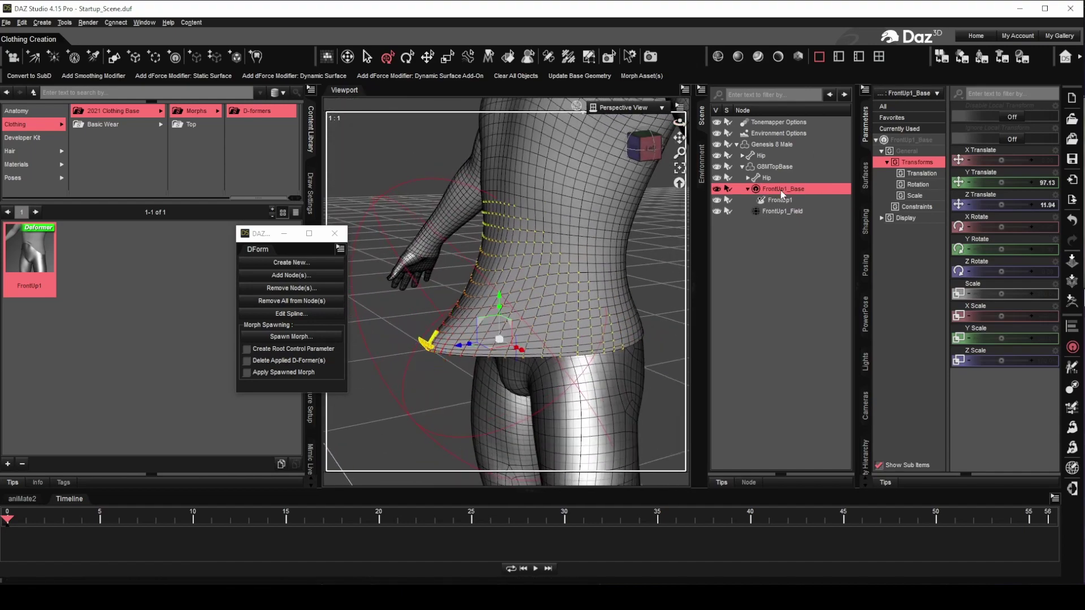
double_click(785, 188)
key(BackSpace)
double_click(790, 199)
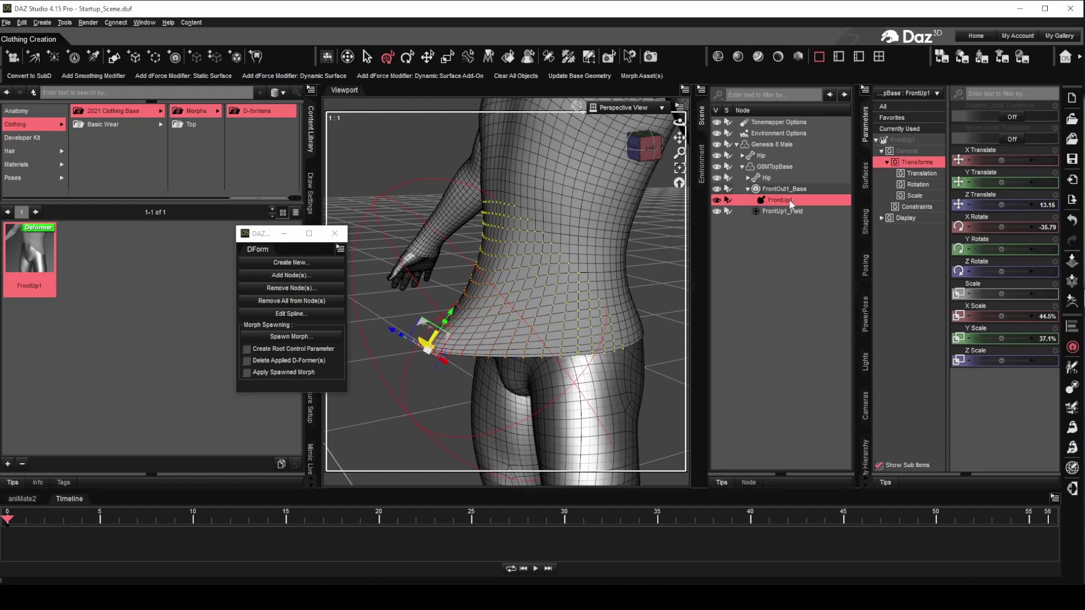
click(787, 200)
text(FrontOut1)
click(797, 212)
double_click(785, 212)
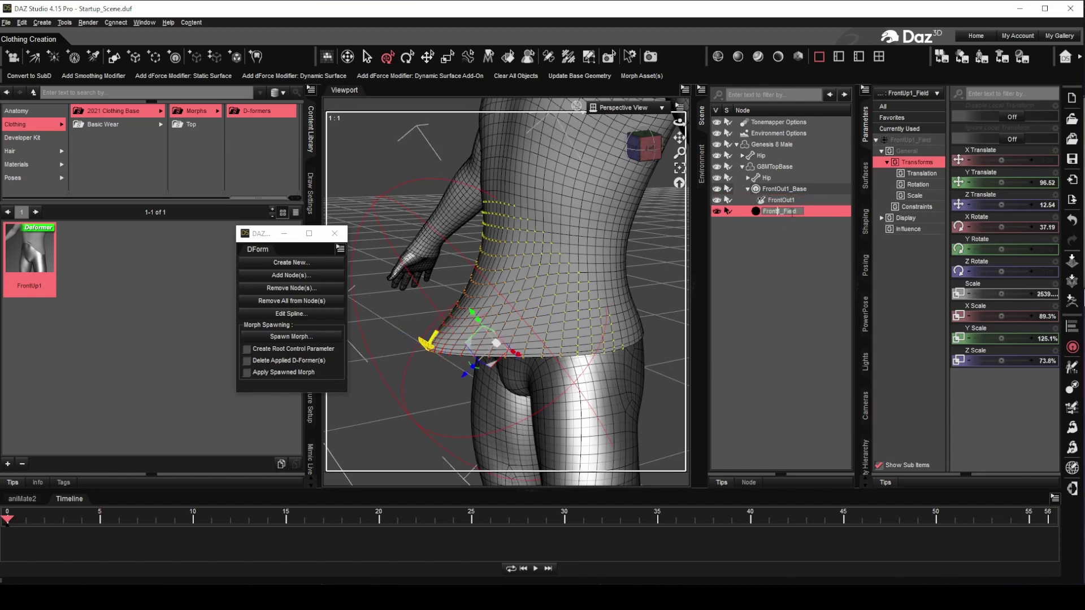
Step: Save the D-Former as a D-Former(s) preset named FrontOut1 in the D-formers folder, with all D-Formers for the current frame only
click(786, 187)
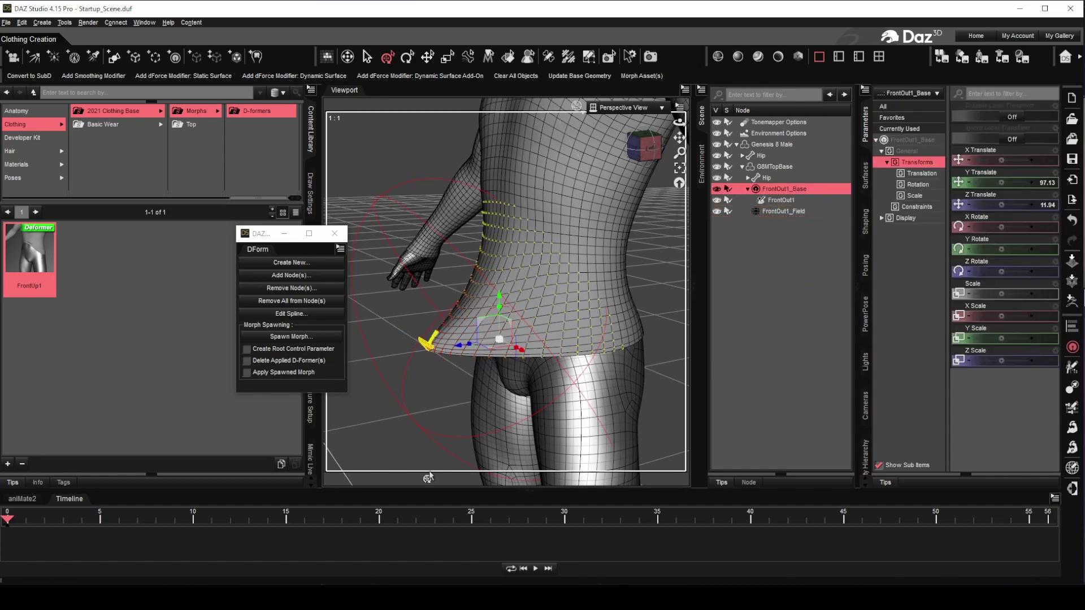
click(12, 460)
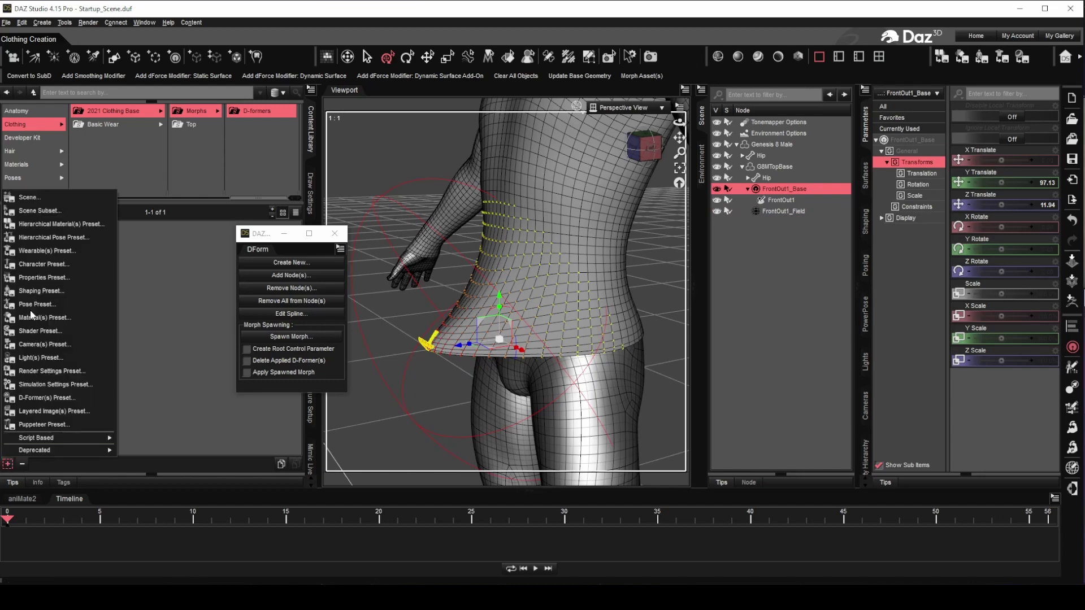
click(60, 400)
text(Front)
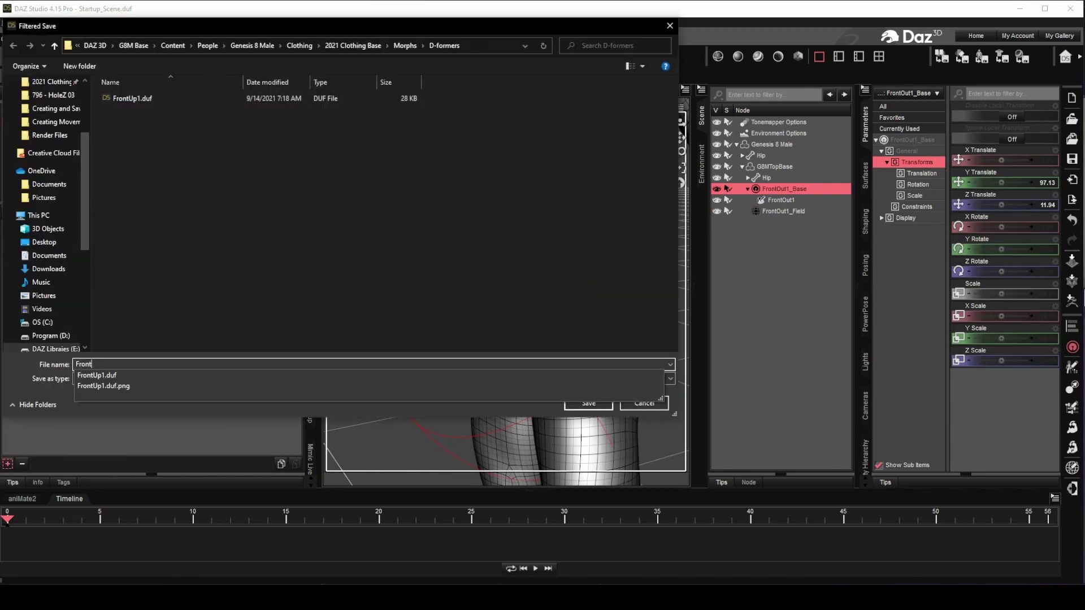
text(Out1)
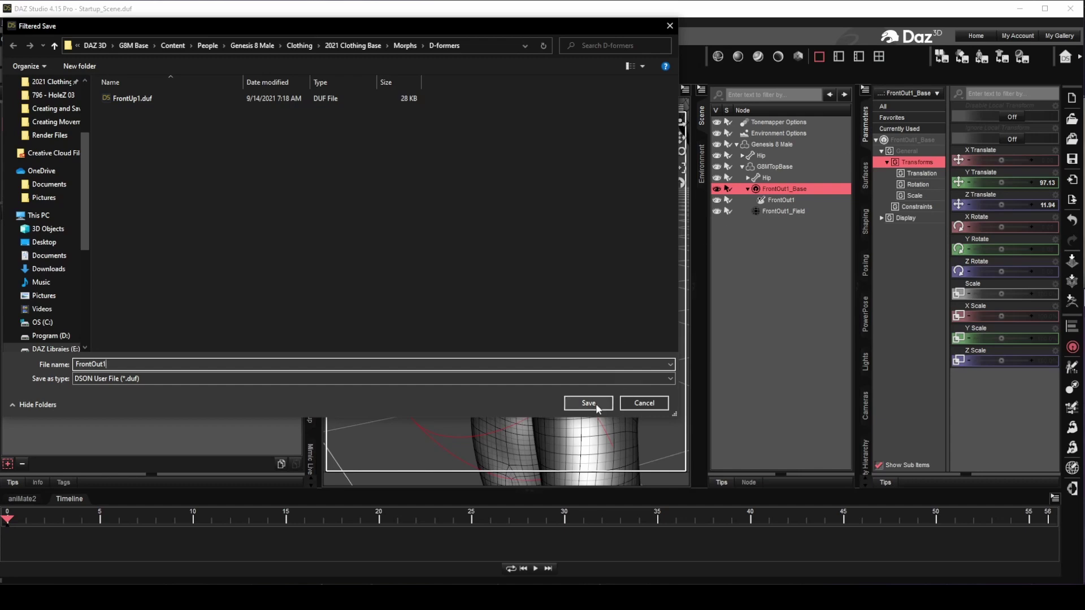
click(593, 403)
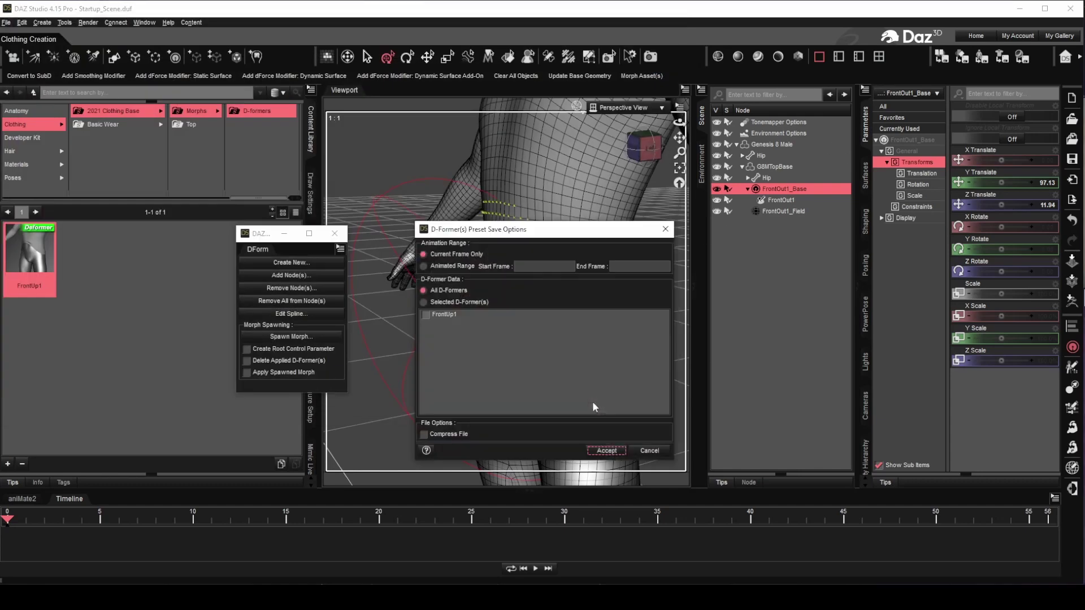
click(606, 451)
Step: Spawn a morph named FrontOut_1 on G8MTopBase from the D-Former
click(775, 167)
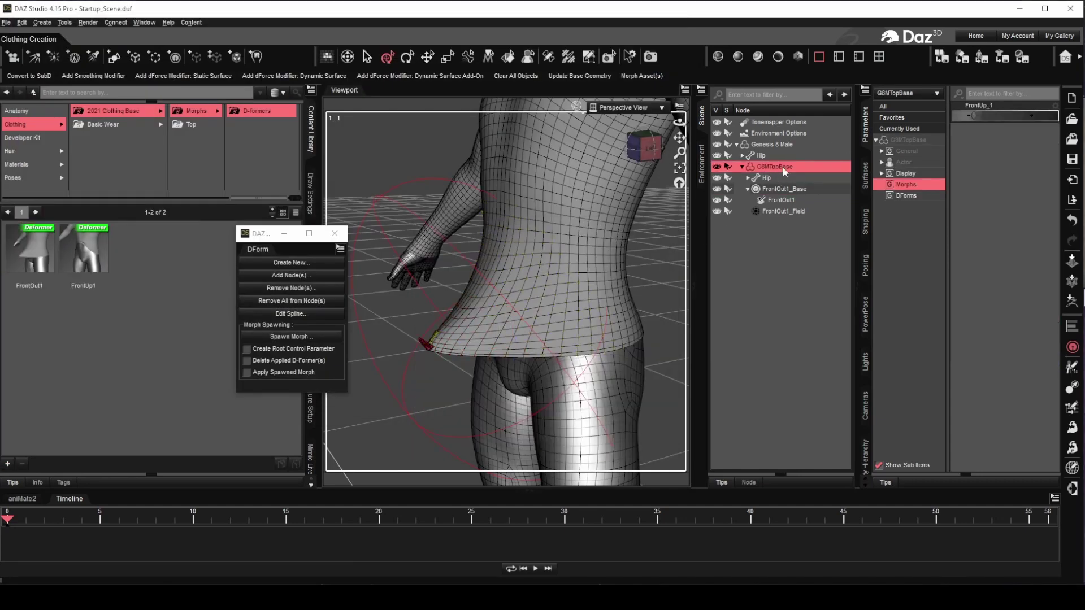
click(291, 336)
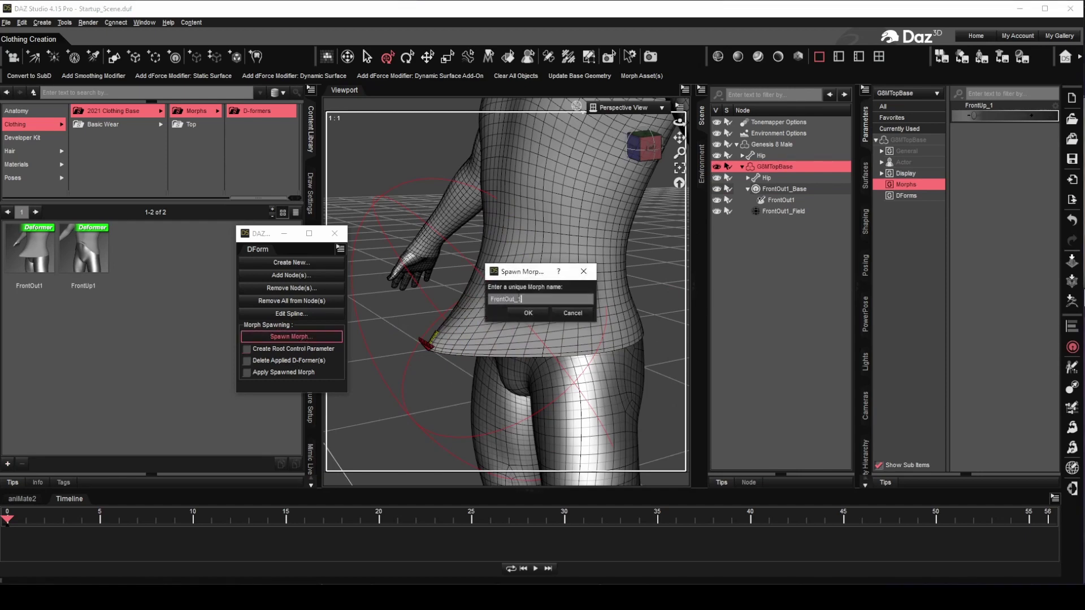
click(527, 313)
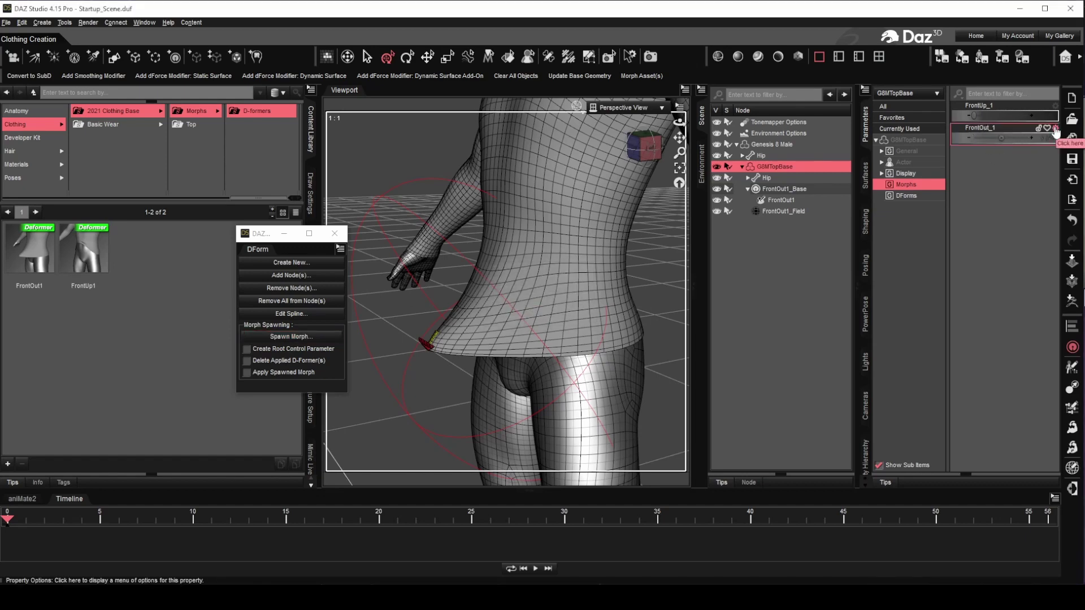
Step: Delete the FrontOut1 D-Former's base, handle and field from the scene
click(791, 188)
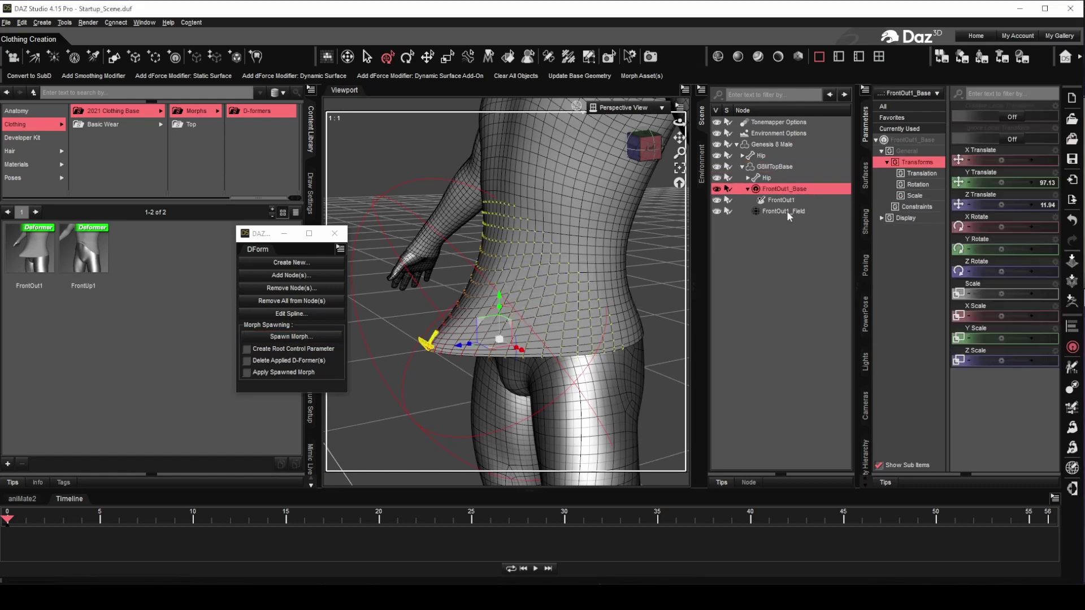
shift+click(788, 211)
key(Delete)
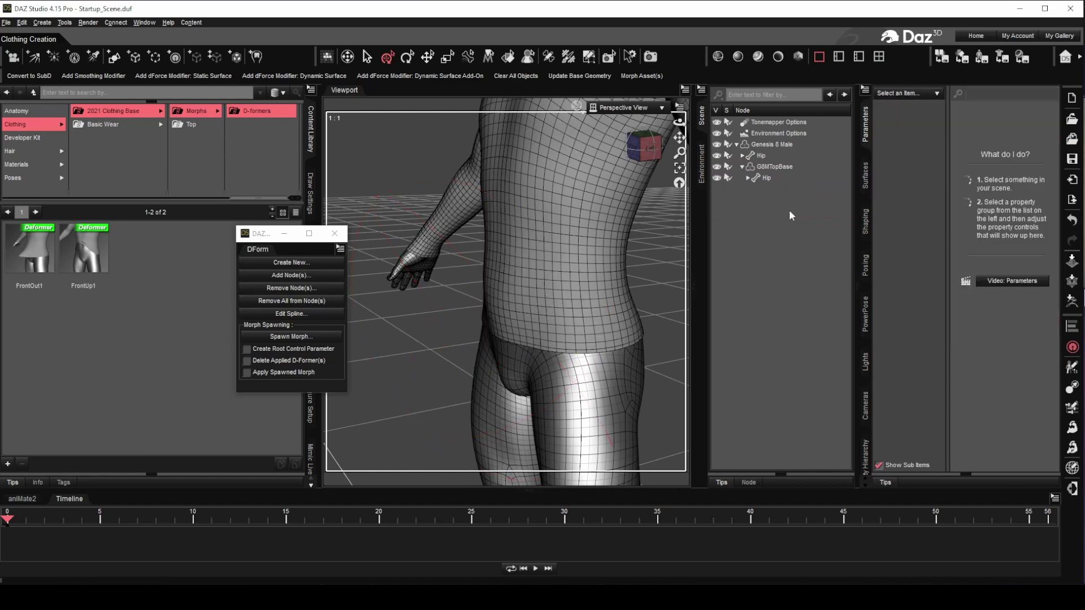
Step: Enable limits on the G8MTopBase FrontOut_1 morph and set its minimum to 0%
click(793, 165)
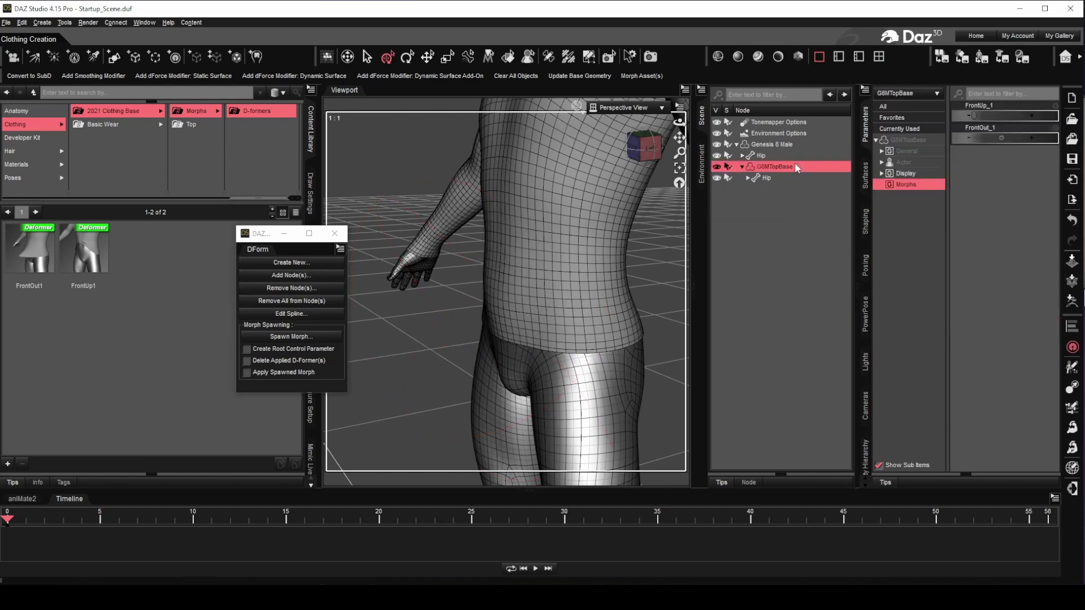
click(1056, 128)
click(740, 321)
drag(532, 320, 395, 326)
text(01)
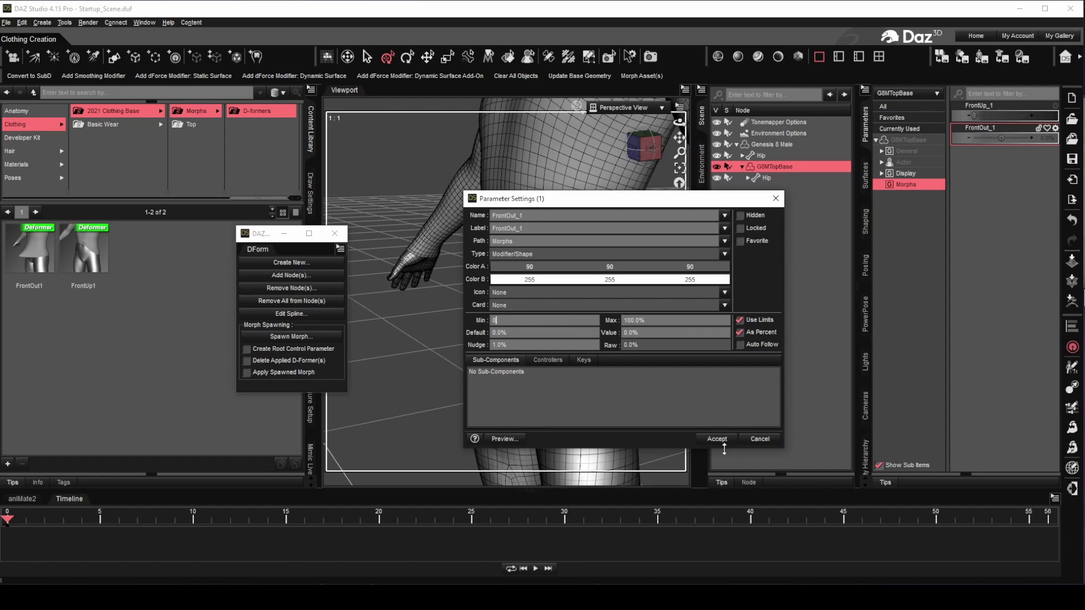
click(717, 440)
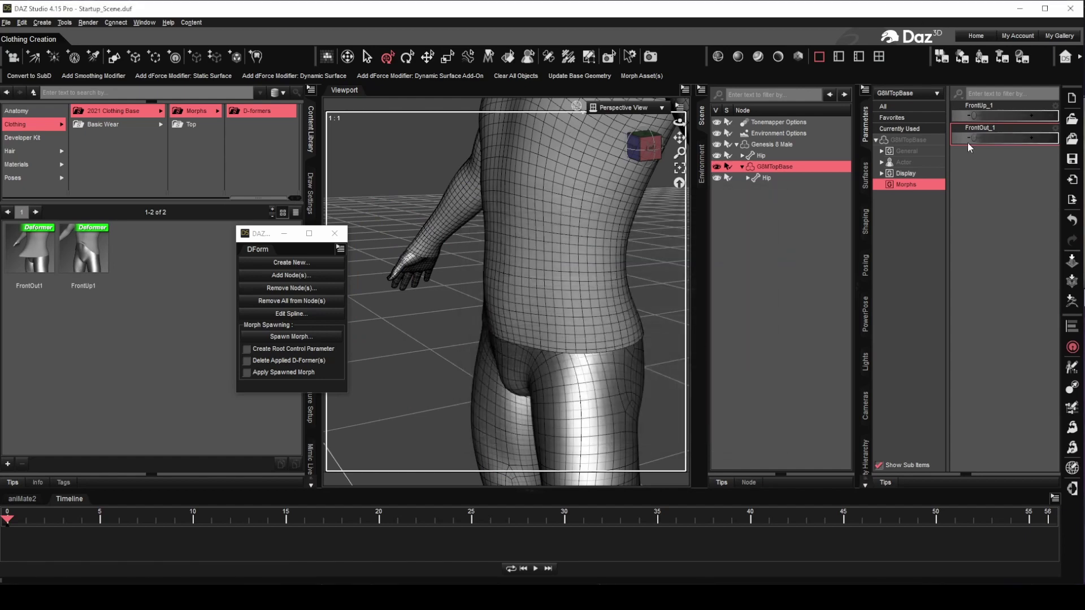
Step: Test the FrontOut_1 morph on the top up to 100% and reset it
drag(973, 137, 1056, 147)
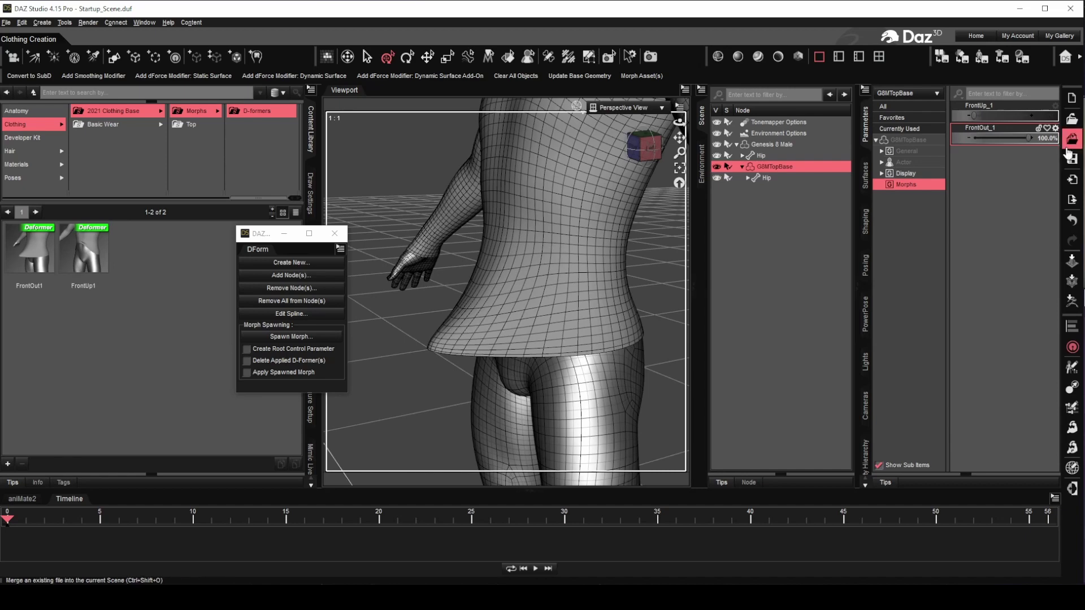
click(1056, 129)
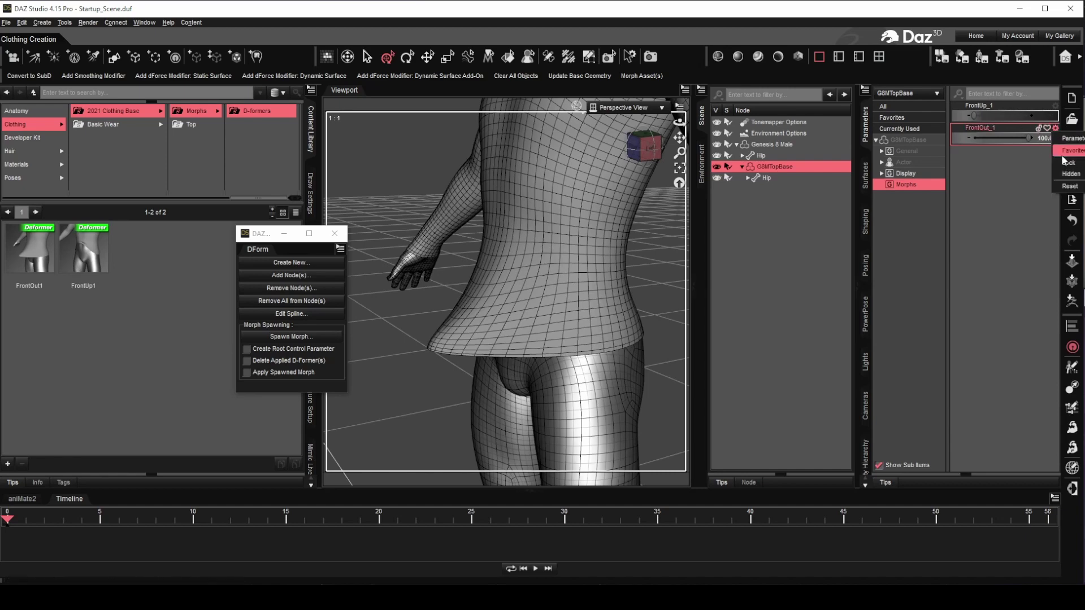
click(1068, 186)
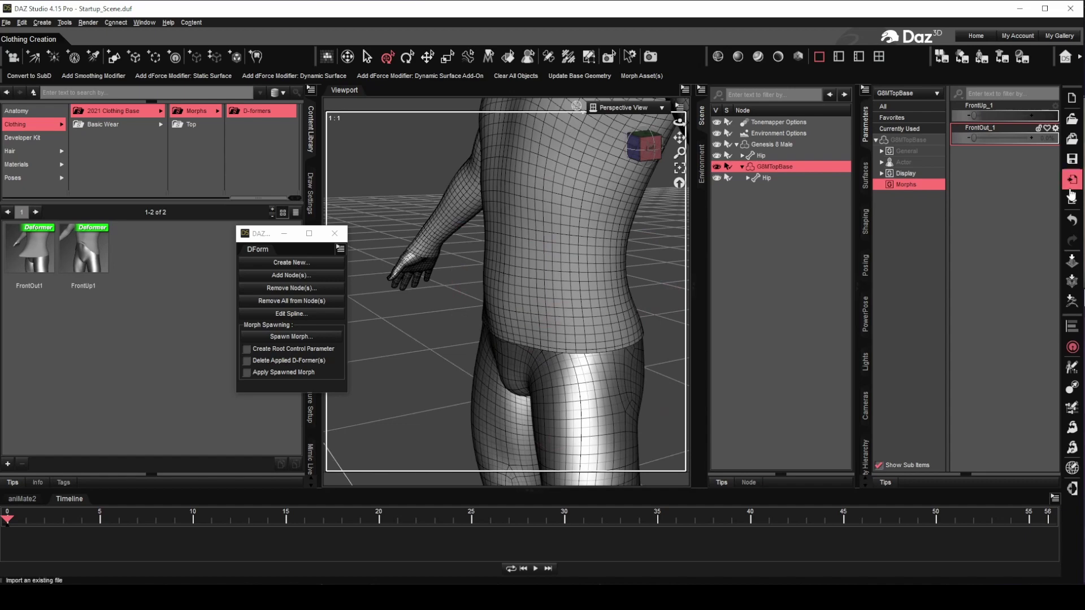
Step: Test the FrontUp_1 and FrontOut_1 morphs combined at just under 80% each, and reset both
drag(972, 116, 1016, 116)
click(1055, 105)
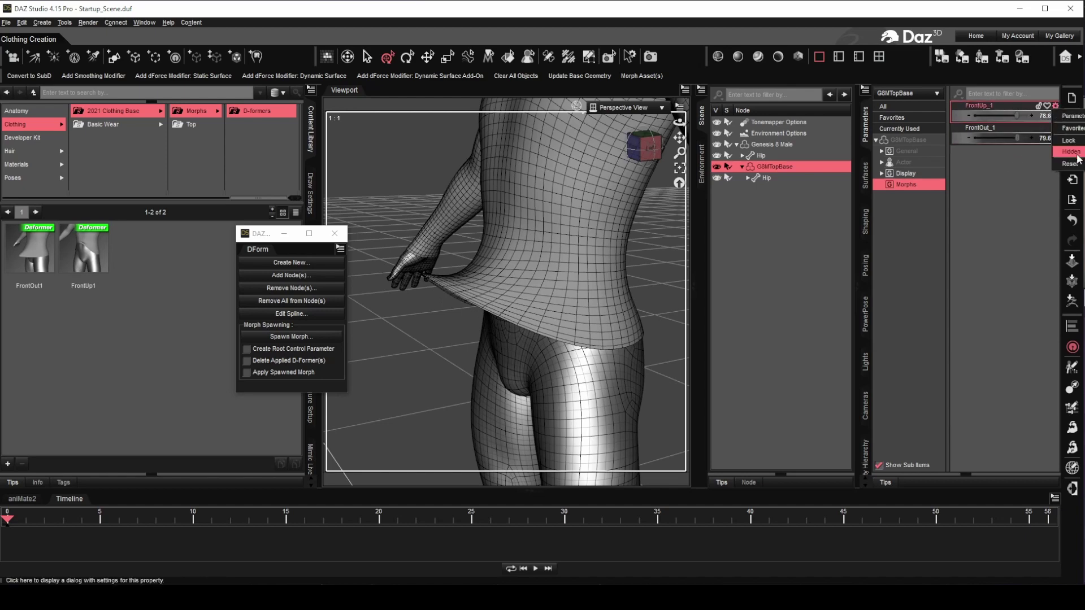
click(1070, 163)
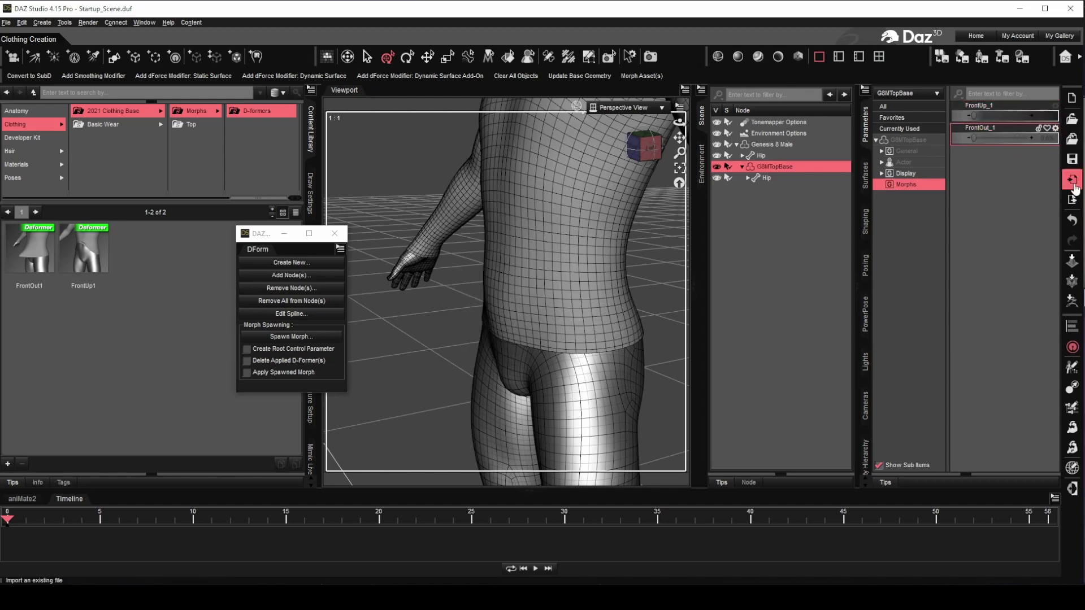
Step: Load the saved FrontUp1 D-Former preset onto the top again and expand its base in the scene hierarchy
mouse_move(679, 122)
mouse_down()
mouse_move(695, 122)
mouse_move(664, 138)
mouse_move(680, 137)
mouse_up()
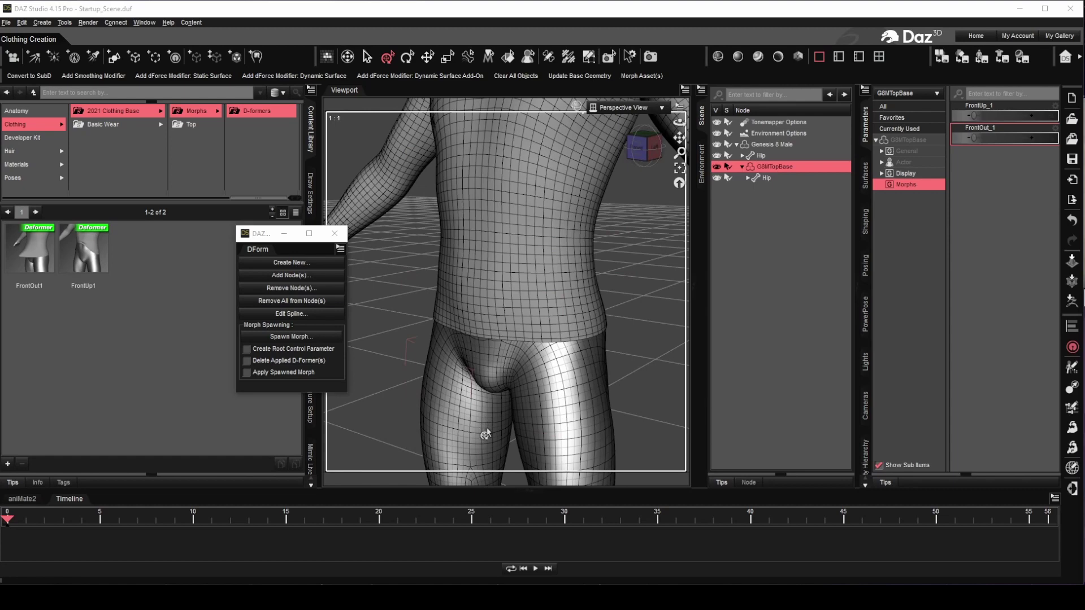
double_click(90, 256)
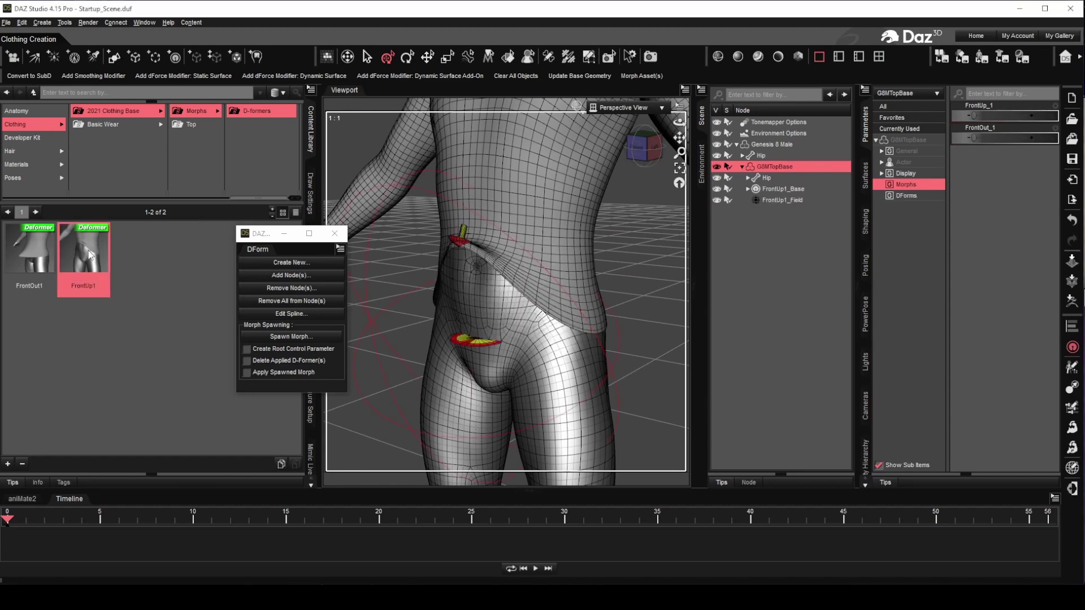
click(784, 191)
click(748, 189)
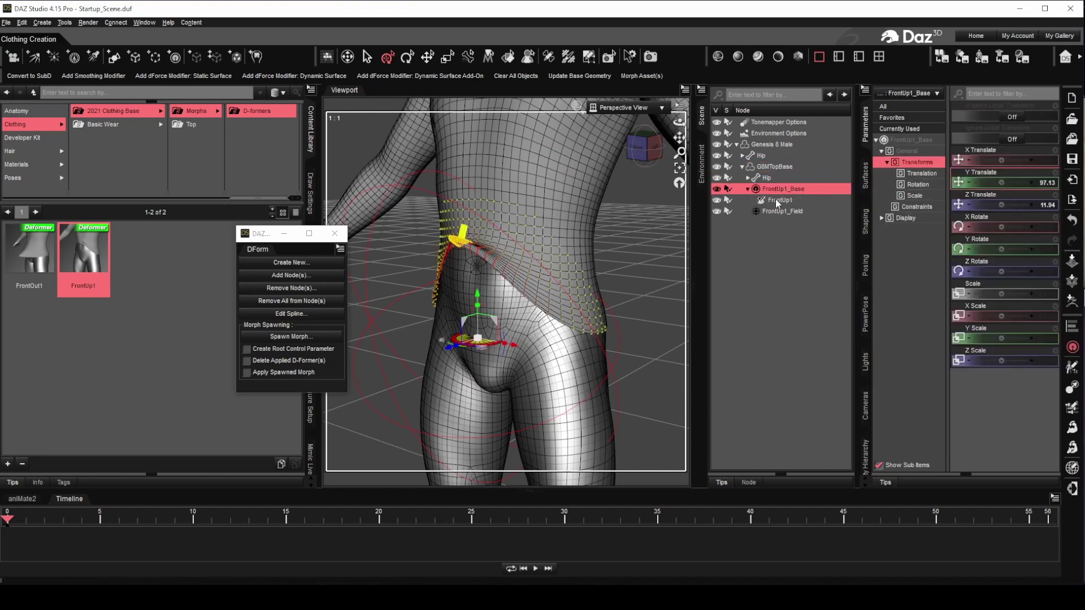
Step: Reset the FrontUp1 deformer's Y and Z Translate, X Rotate, X Scale and Y Scale to their defaults
click(780, 200)
click(1056, 172)
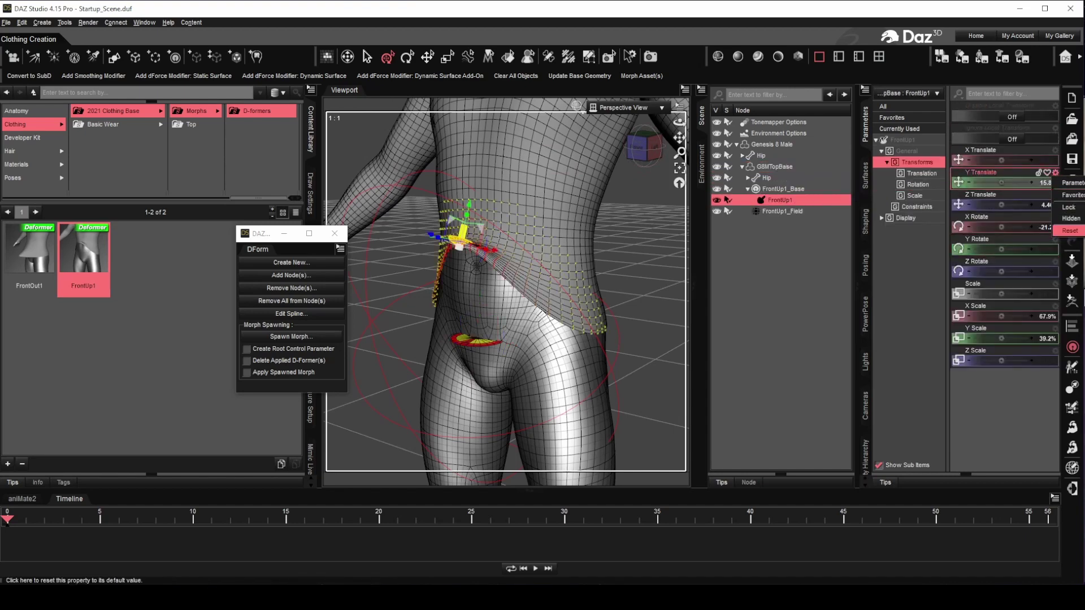
click(1069, 231)
click(1055, 194)
click(1070, 252)
click(1055, 217)
click(1069, 275)
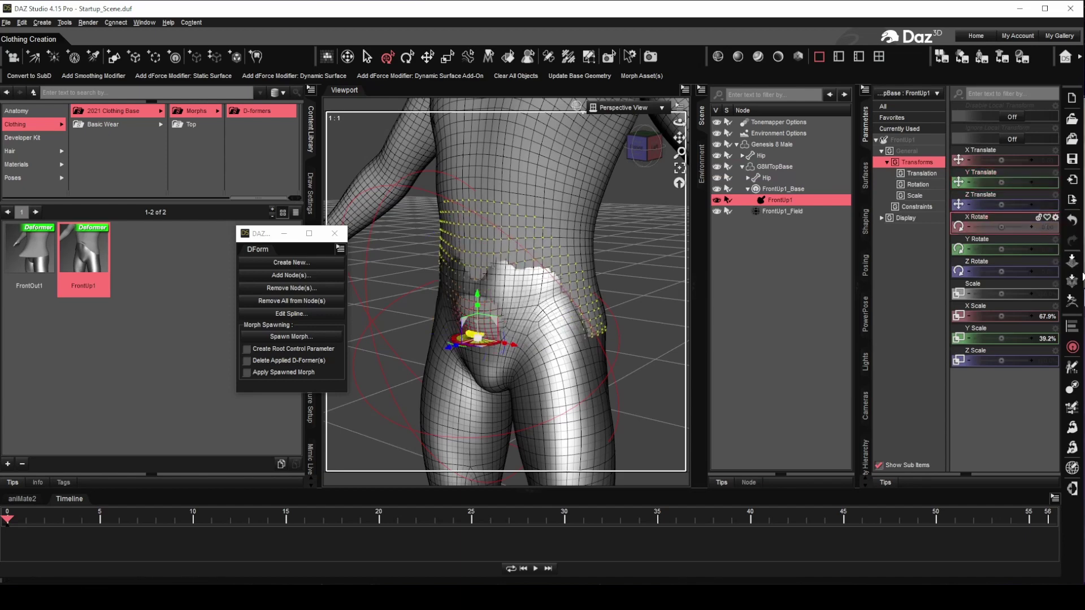
click(1056, 306)
click(1070, 320)
click(1055, 329)
click(1070, 342)
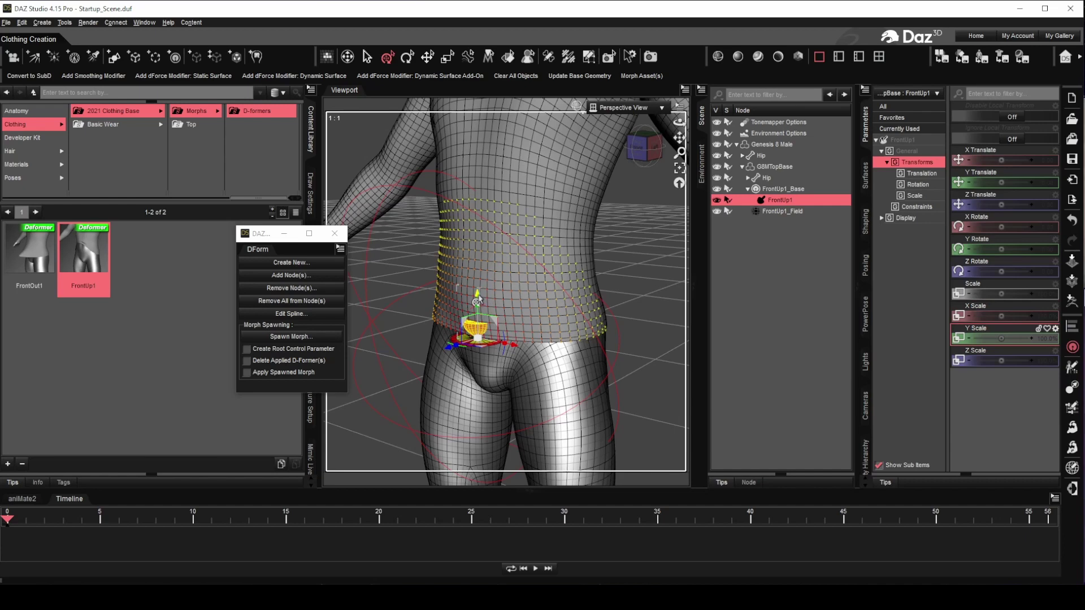
Step: Move the FrontUp1 deformer down to a Y Translate of about -14 and narrow its X Scale to about 66%
drag(476, 303, 469, 378)
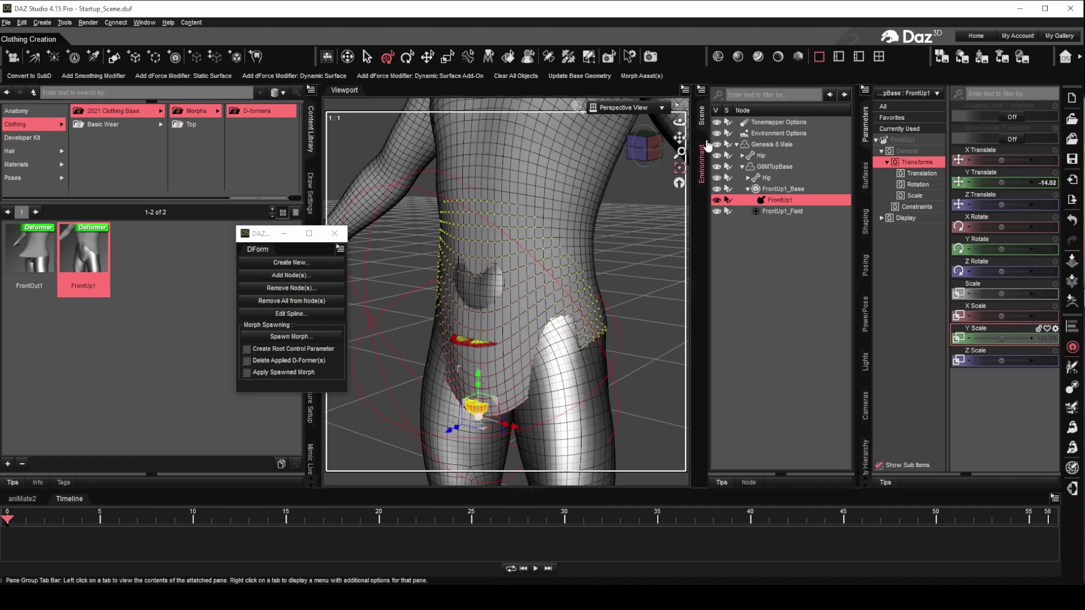
drag(680, 137, 692, 119)
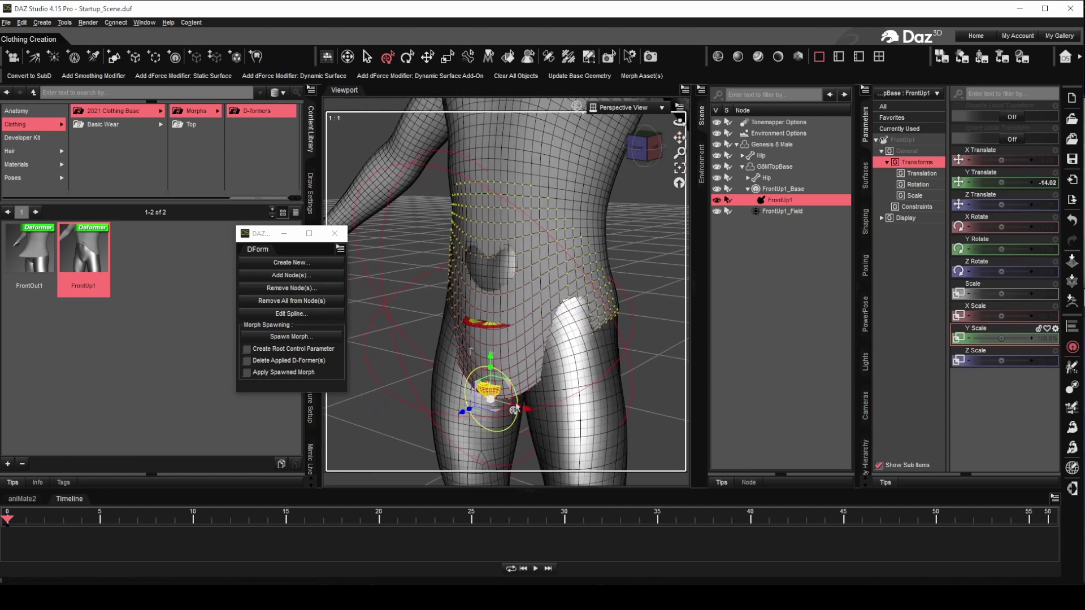
drag(516, 413, 471, 400)
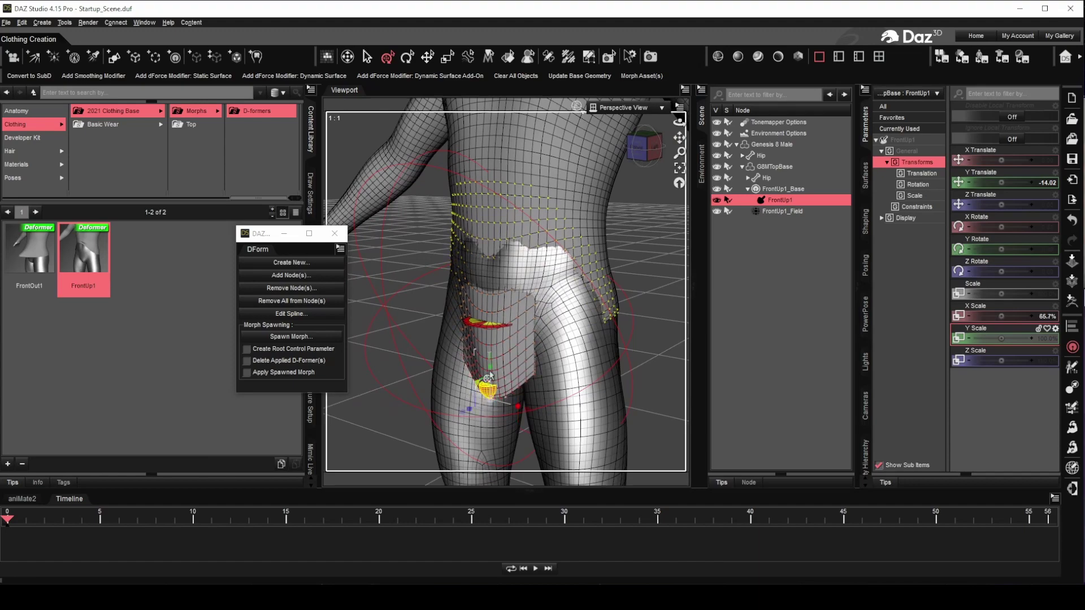
click(457, 419)
click(768, 200)
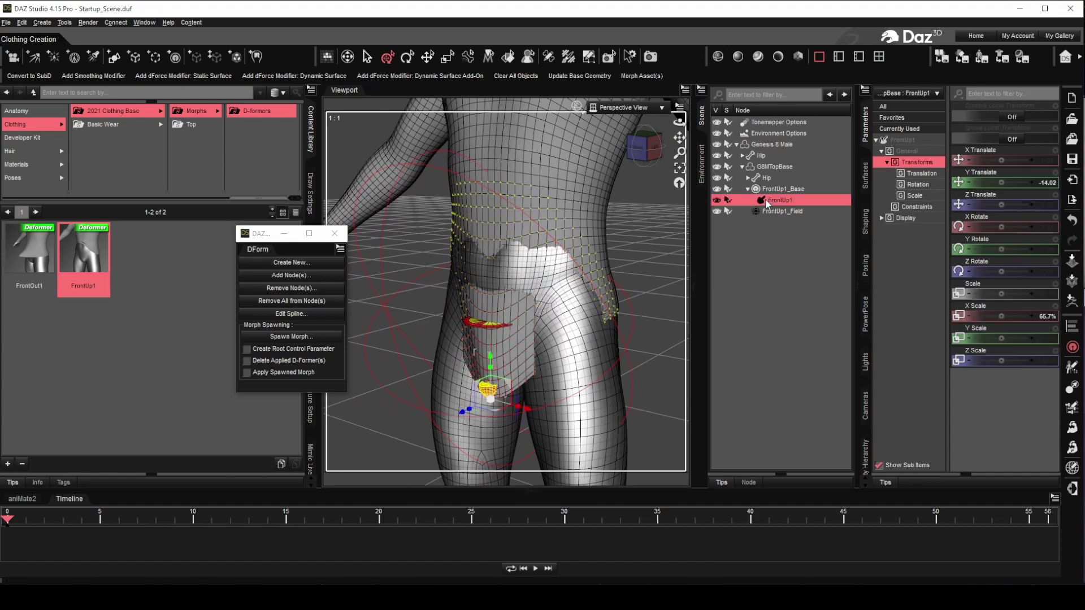
Step: Pull the FrontUp1 deformer forward to a Z Translate of about 2.85 and tilt its X Rotate to about -5.5
drag(679, 122, 598, 127)
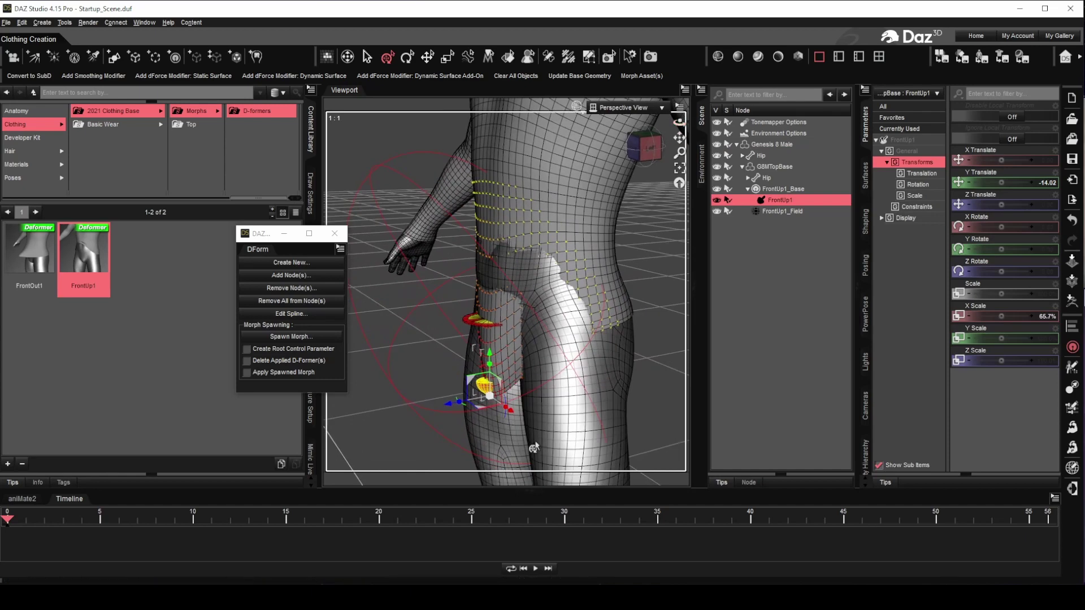
drag(454, 414, 431, 414)
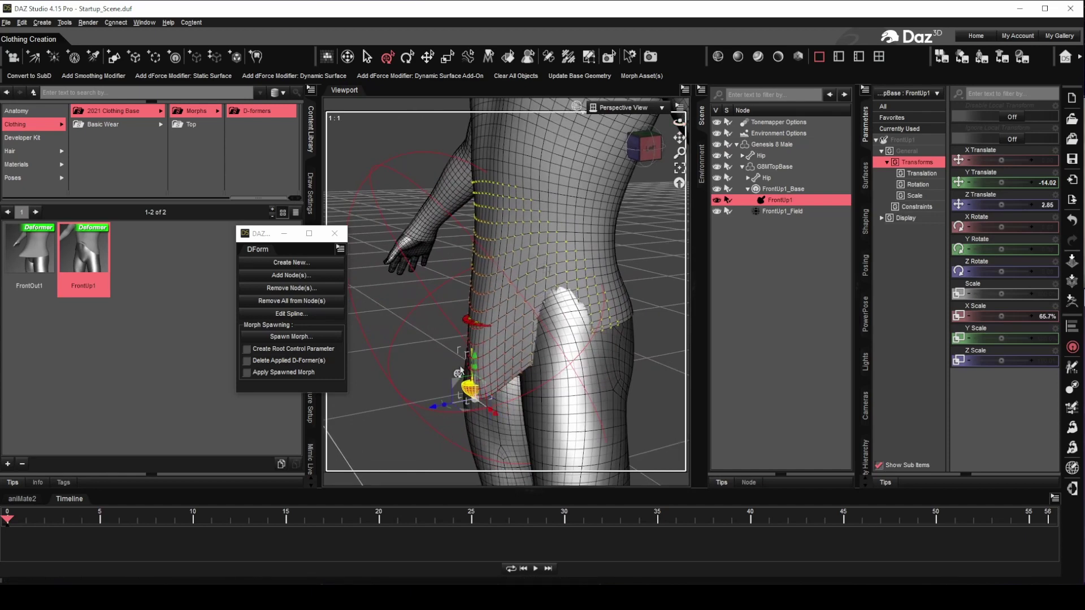
drag(467, 374, 475, 371)
mouse_move(679, 122)
mouse_down()
mouse_move(701, 122)
mouse_move(659, 123)
mouse_up()
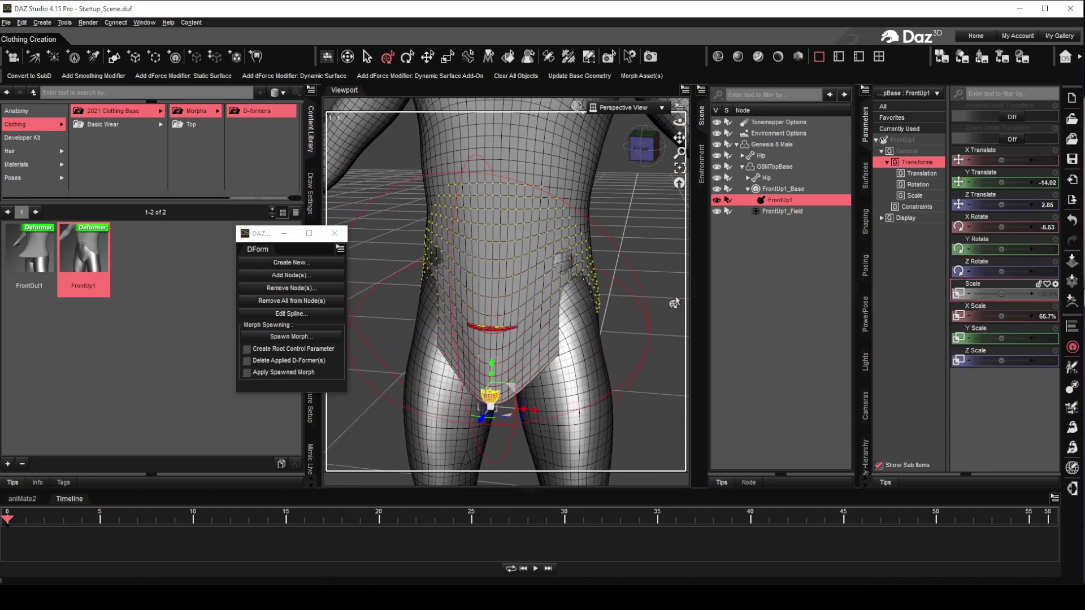
Step: Reshape FrontUp1_Field to about 77.5% X Scale and 48.4% Z Scale, and tilt its X Rotate to about 27
click(788, 210)
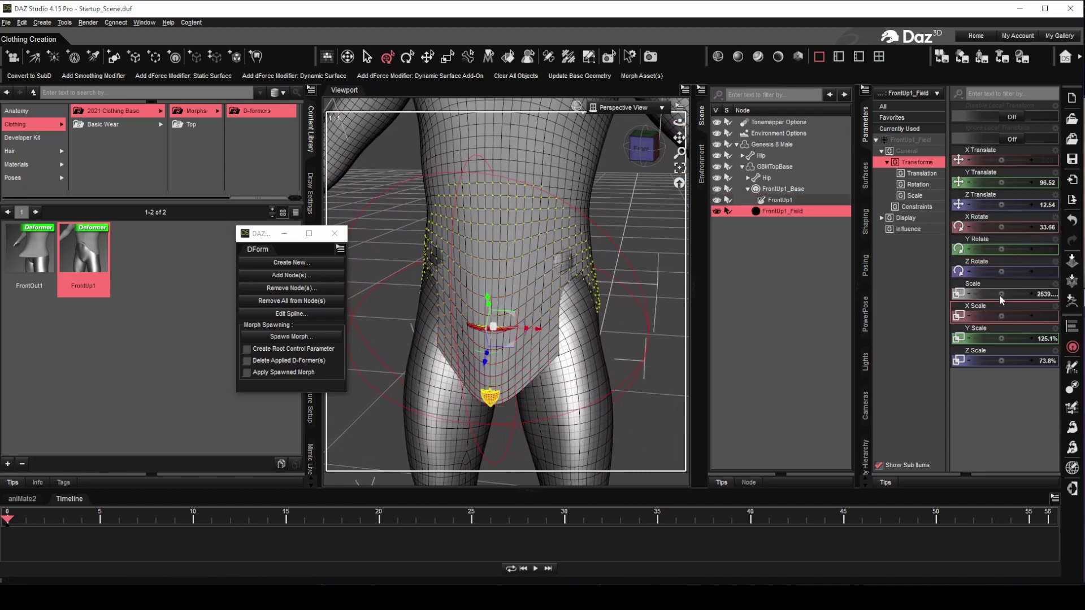
drag(523, 334, 497, 332)
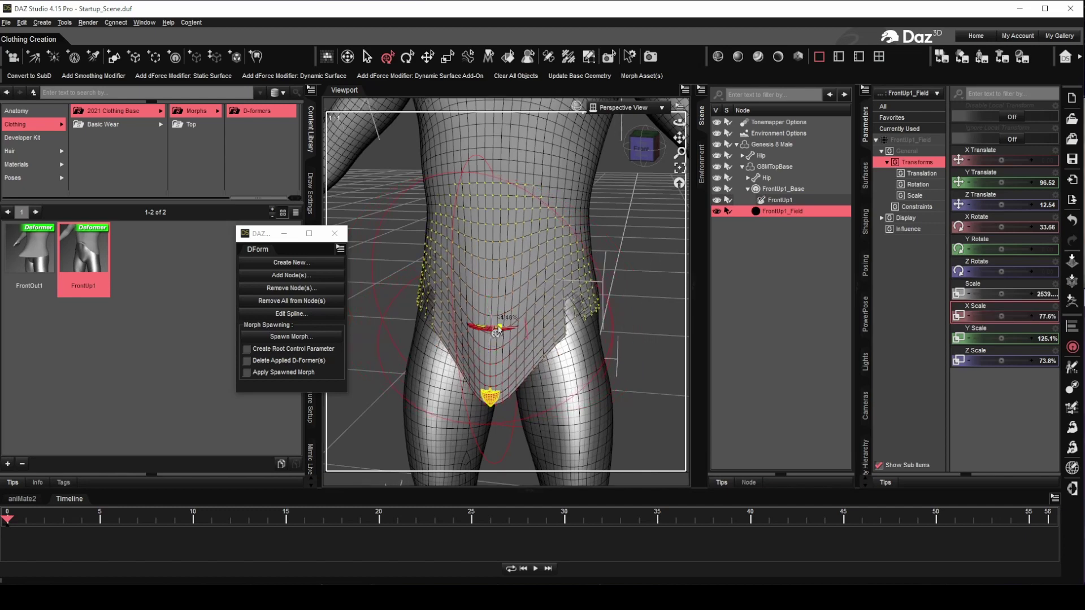
alt+drag(607, 153, 490, 334)
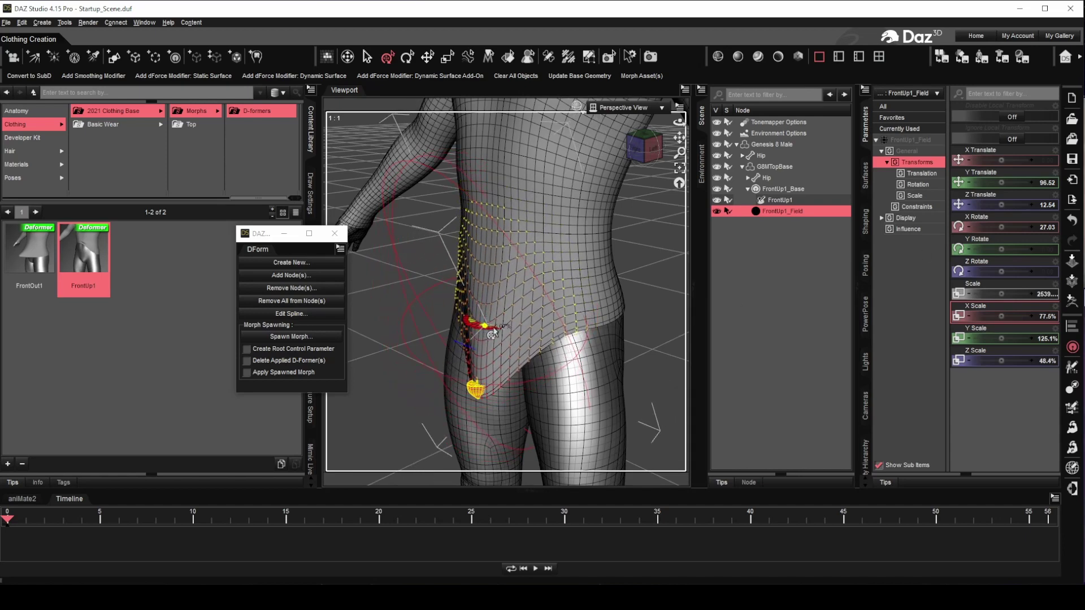
drag(679, 122, 703, 122)
drag(527, 333, 527, 332)
Step: Fine-tune the deformer's X Scale to about 68.5% and the field's Z Scale to about 49.8%
click(775, 201)
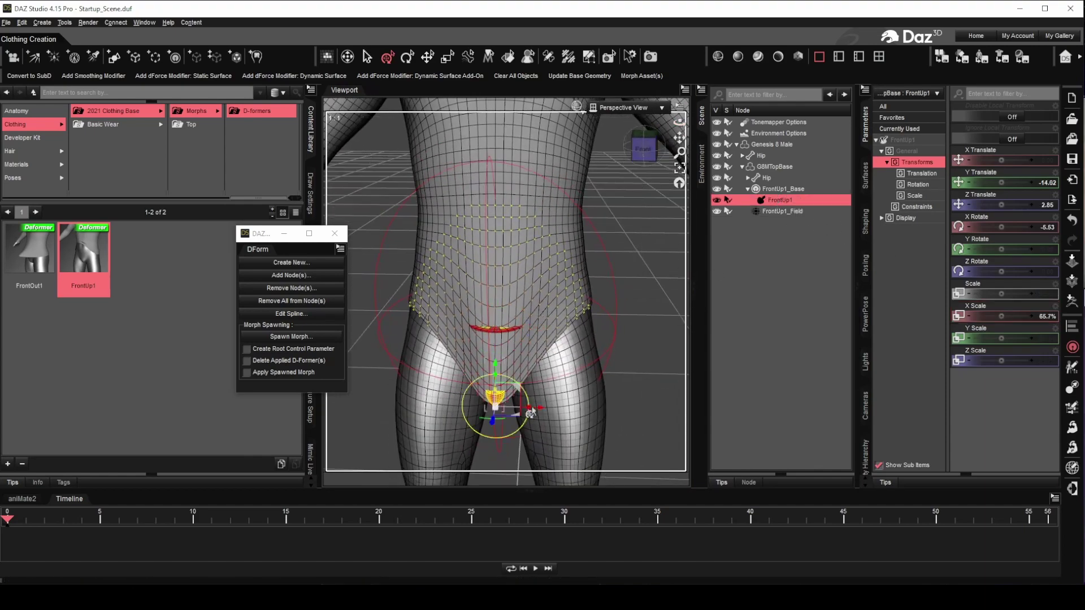
drag(679, 122, 653, 128)
click(782, 211)
drag(460, 343, 455, 344)
drag(679, 122, 701, 123)
alt+drag(430, 346, 393, 345)
Step: Rename the D-Former base, deformer and field to FrontDown1_Base, FrontDown1 and FrontUpDown1_Field
click(787, 189)
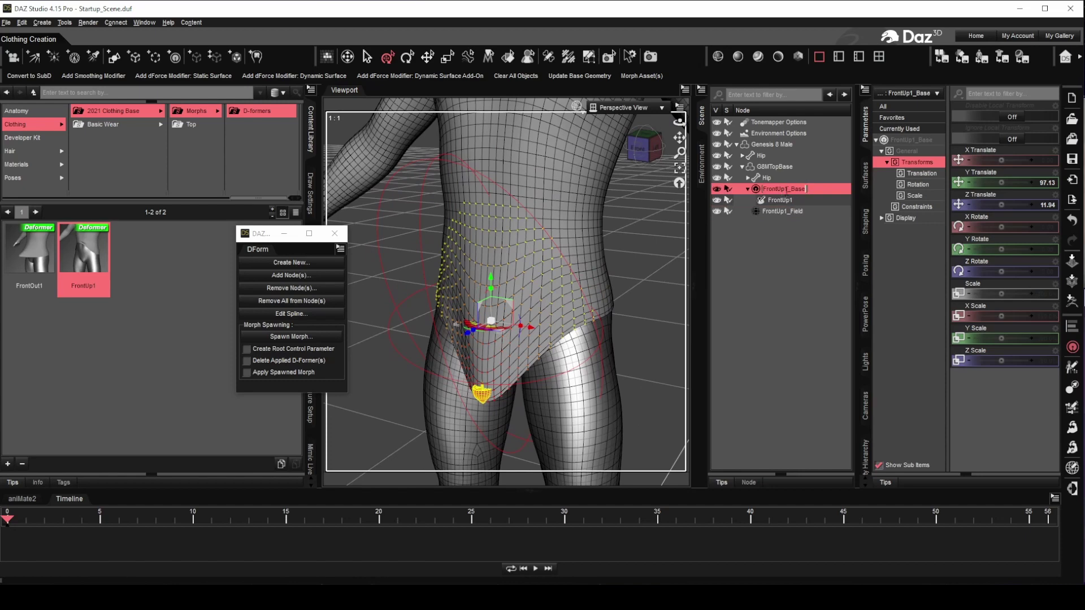
click(785, 200)
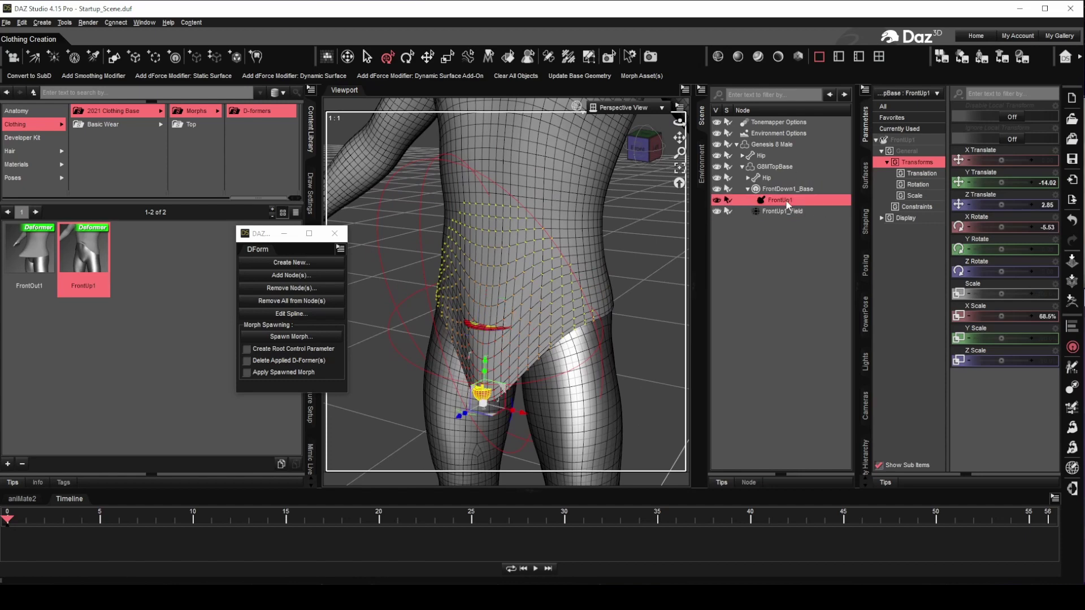
click(792, 211)
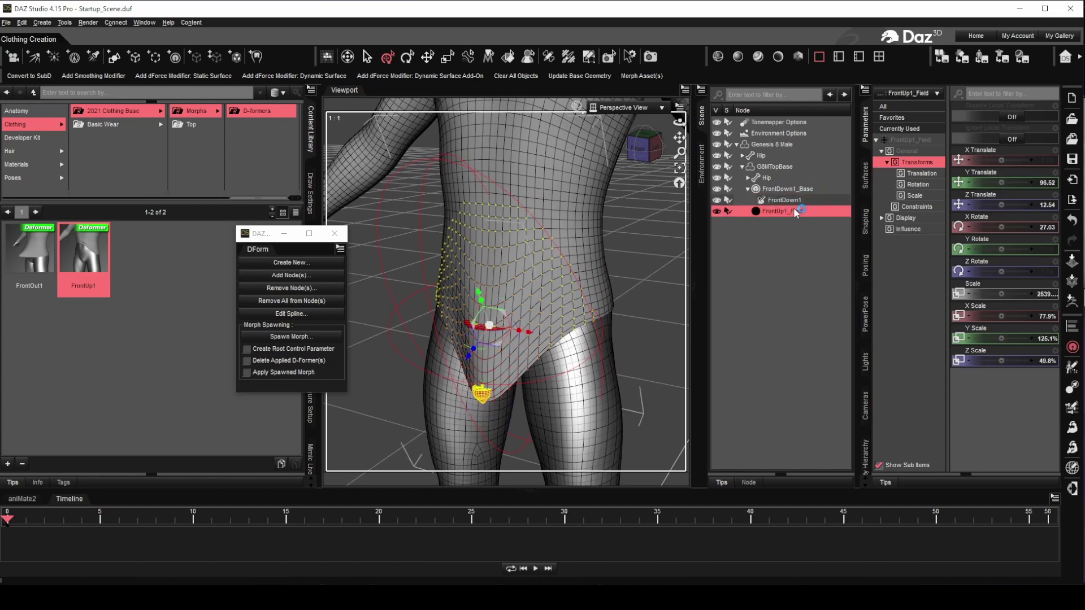
text(own1)
click(791, 235)
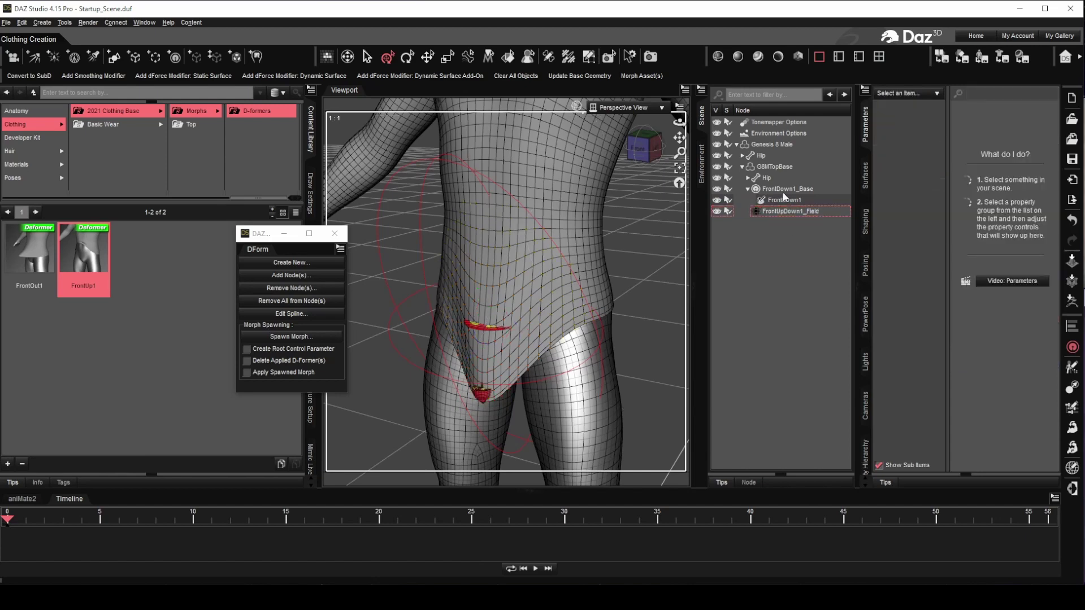
Step: Save the D-Former from its base as a preset named FrontDown1 in the D-formers folder, including all D-Formers
click(786, 189)
click(8, 464)
click(66, 397)
text(FrontDown)
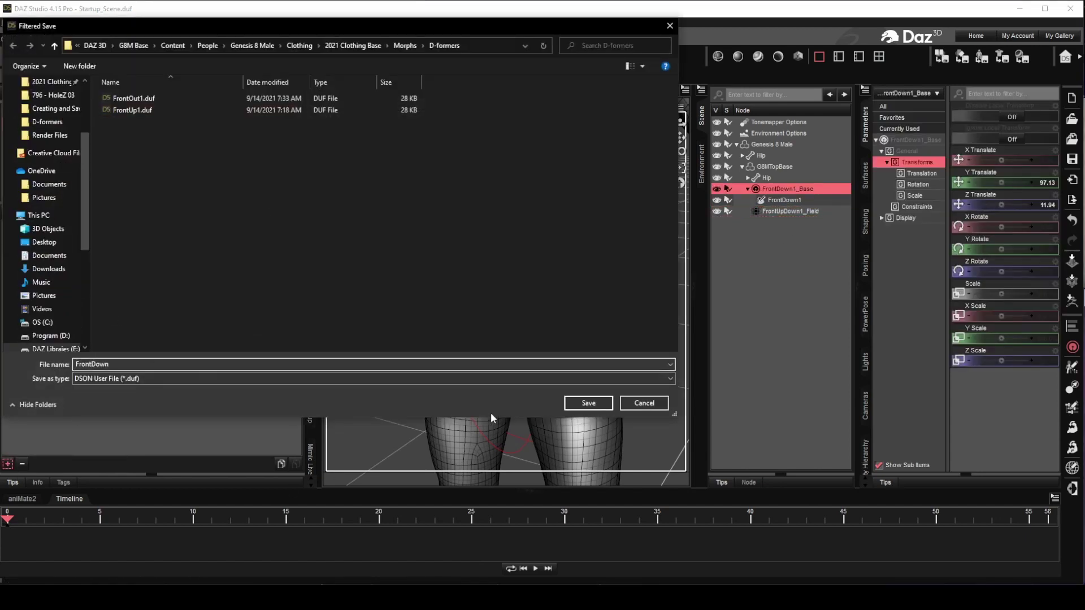
click(589, 403)
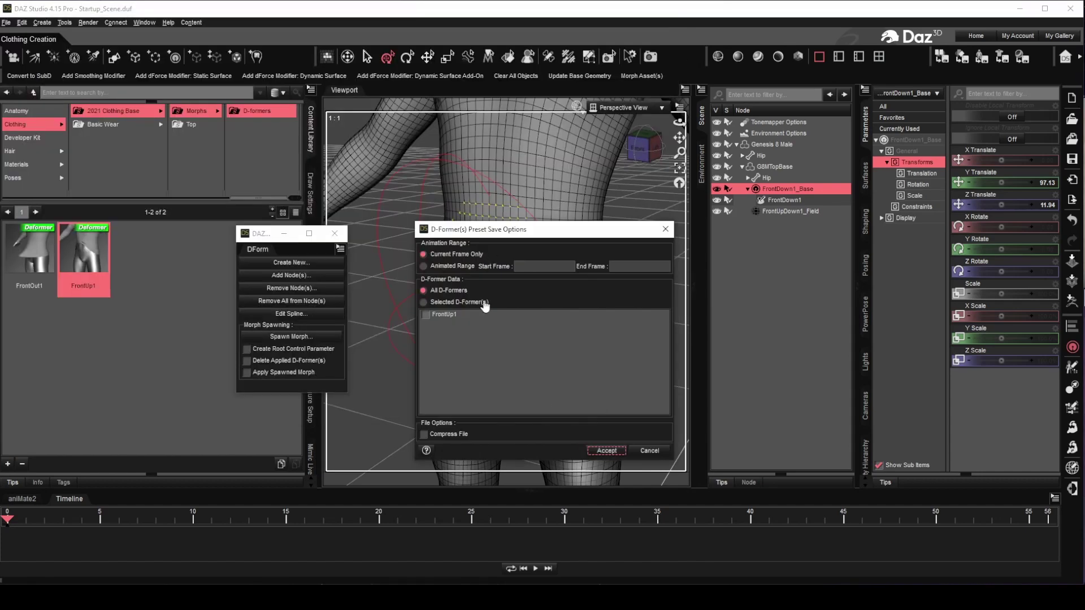
click(617, 452)
Step: Spawn a morph named FrontDown_1 on G8MTopBase from the D-Former
click(784, 168)
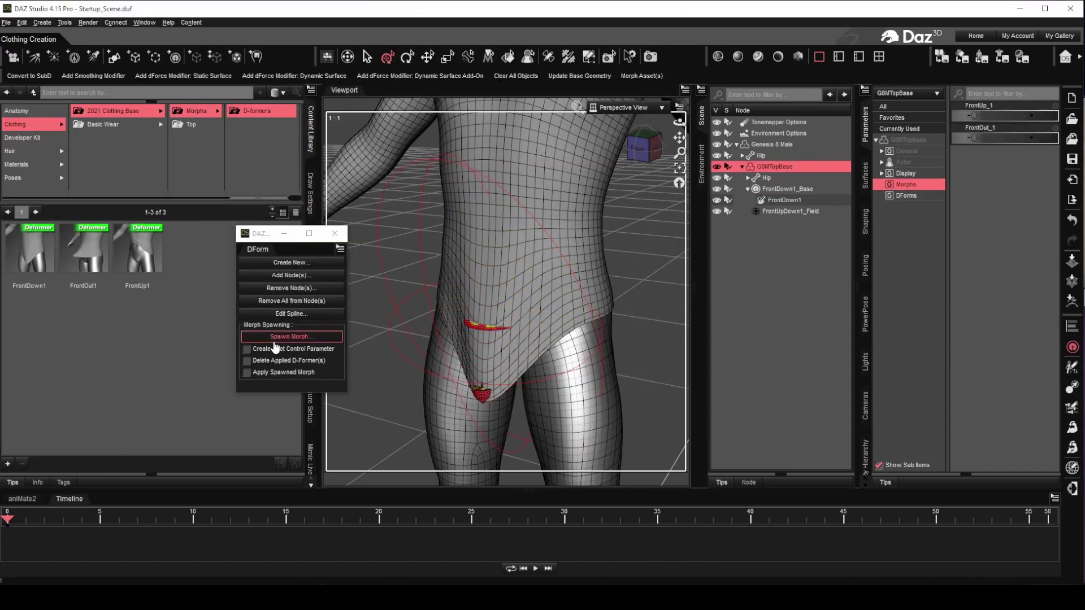
click(292, 337)
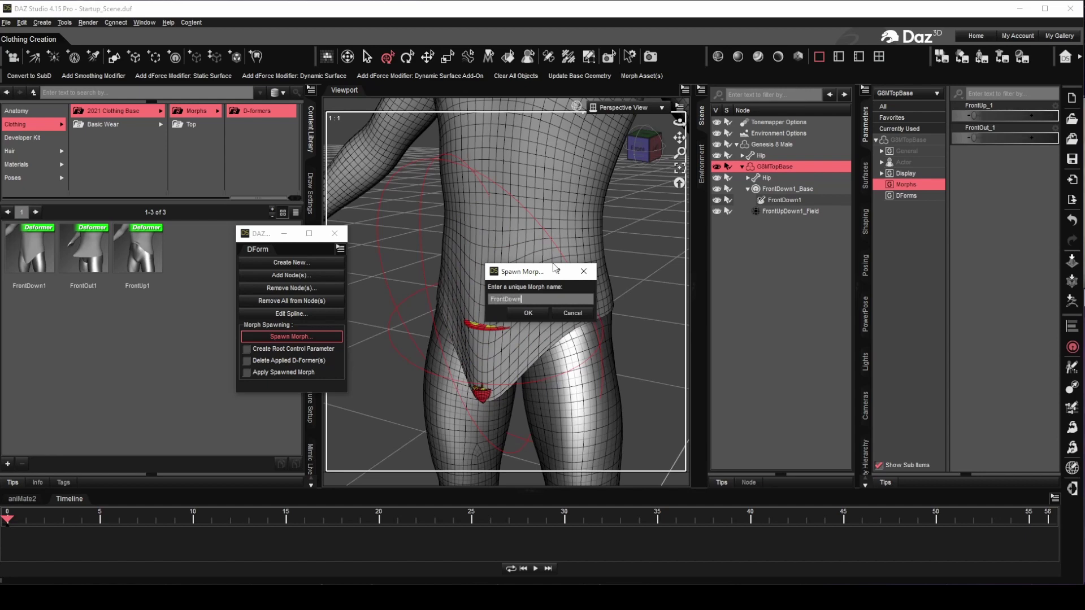
text(FrontDown_1)
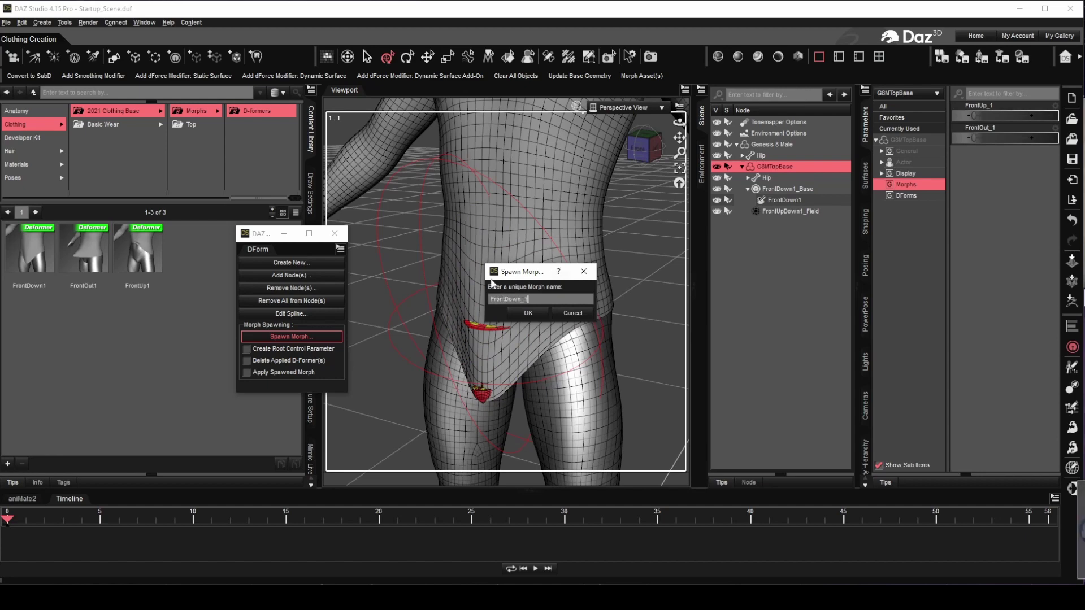
click(528, 313)
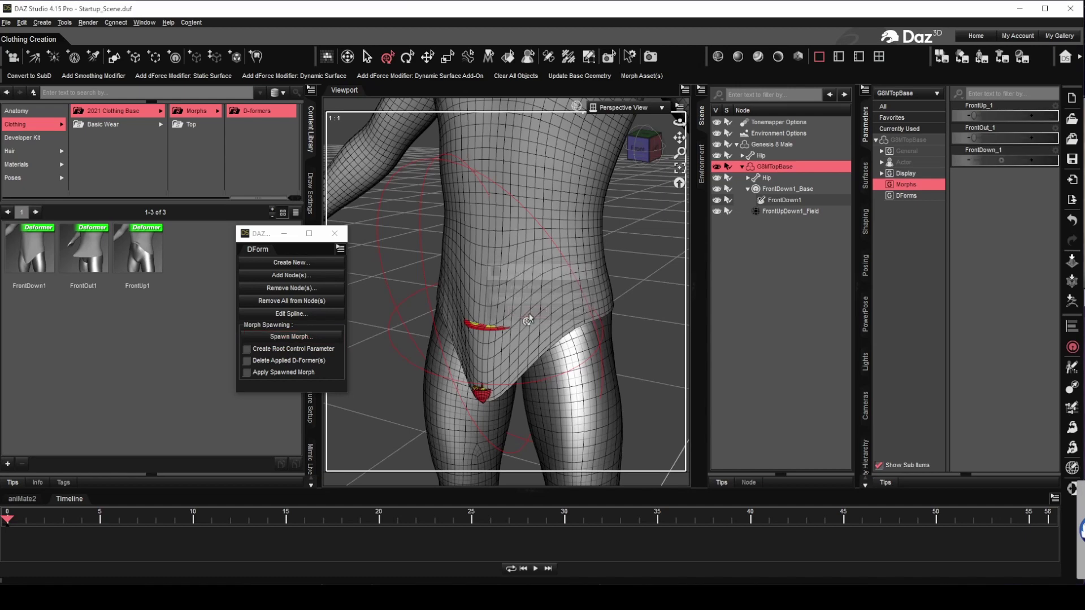
Step: Delete the FrontDown1 D-Former's base, deformer and field from the scene
click(764, 190)
shift+click(771, 211)
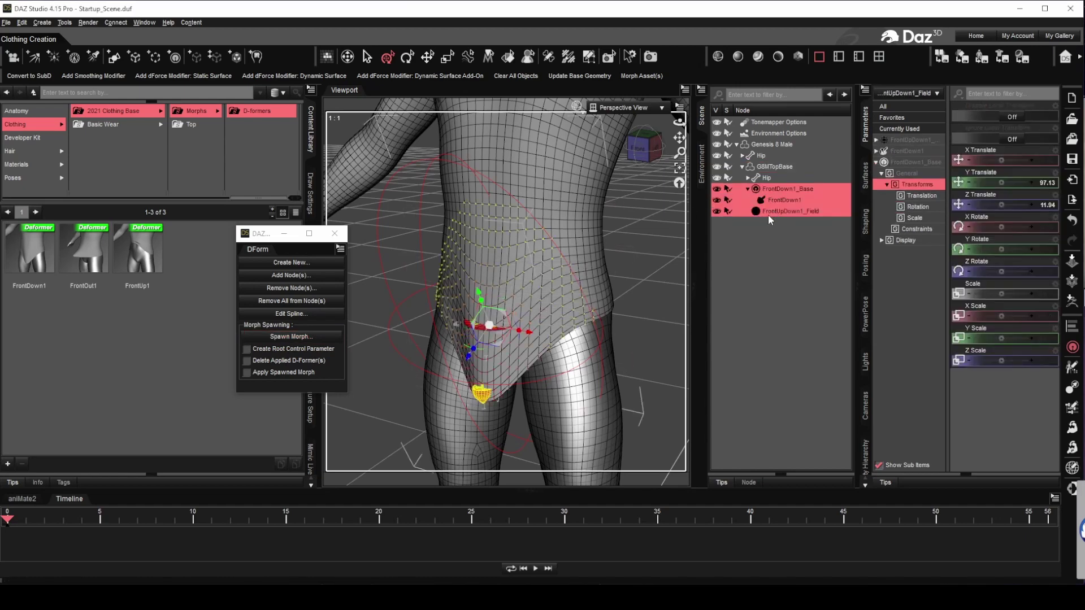
key(Delete)
Step: Enable limits on the G8MTopBase FrontDown_1 morph and set its minimum to 0%
click(775, 166)
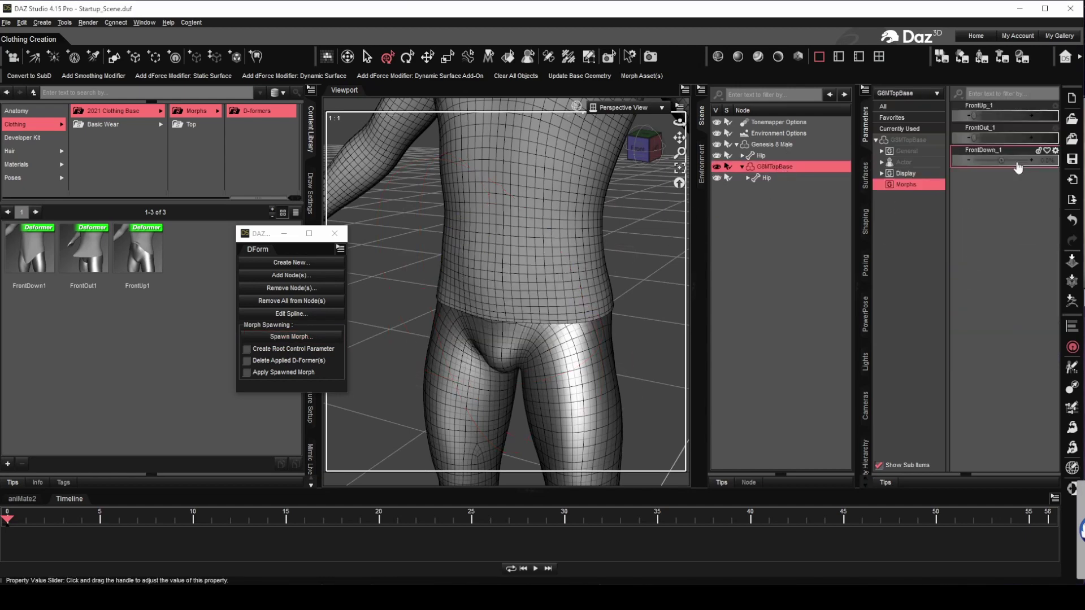
click(1055, 150)
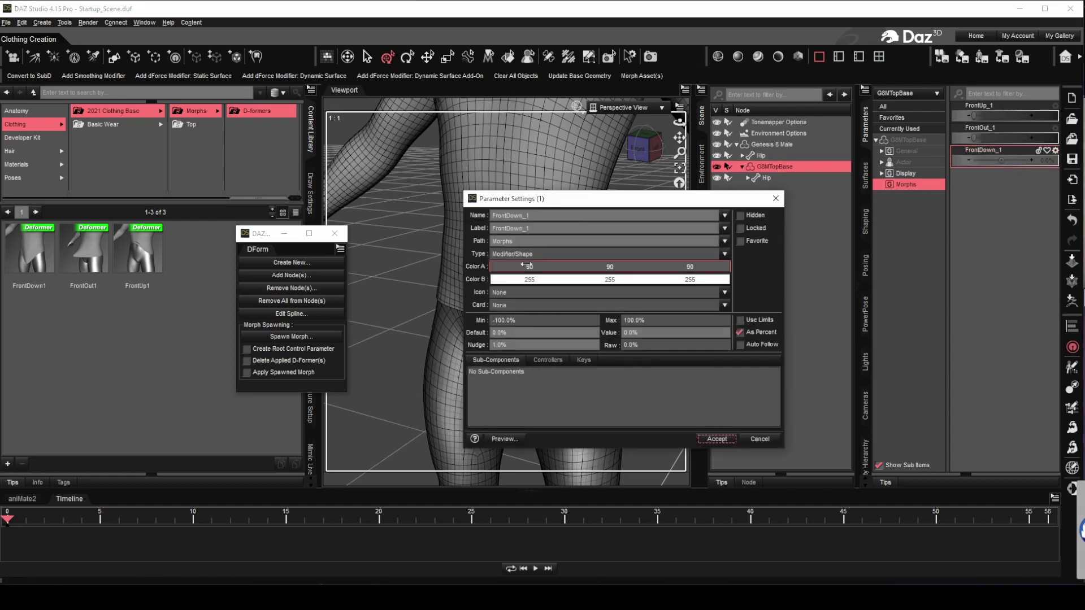
click(758, 320)
text(0)
click(715, 439)
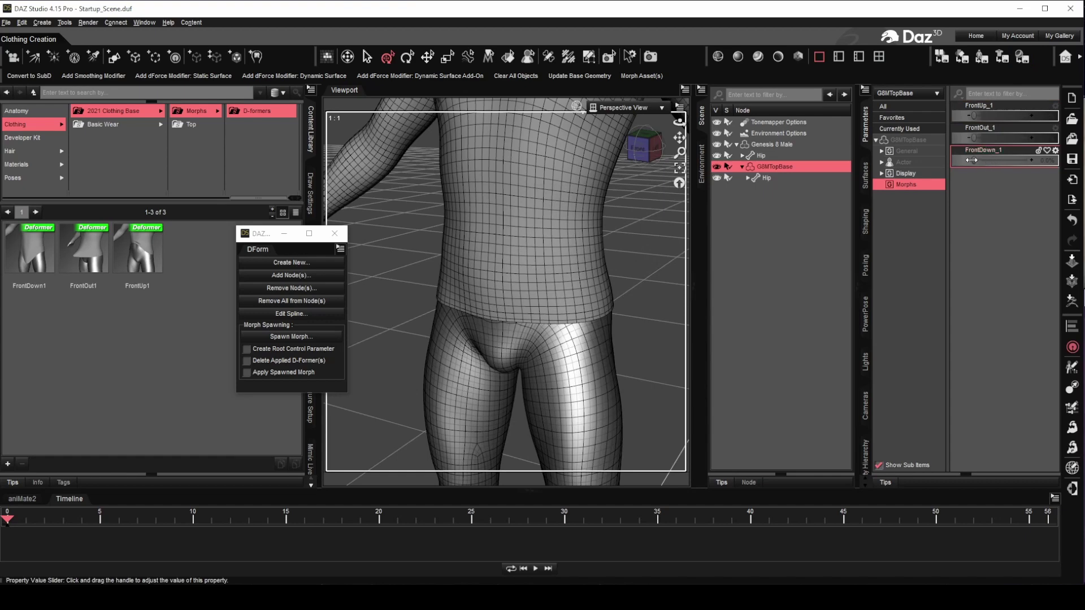
Step: Test the FrontDown_1 morph at 100%, combine it with FrontOut_1 at about 84% and a raised FrontUp_1, and reset all three
drag(974, 160, 1028, 160)
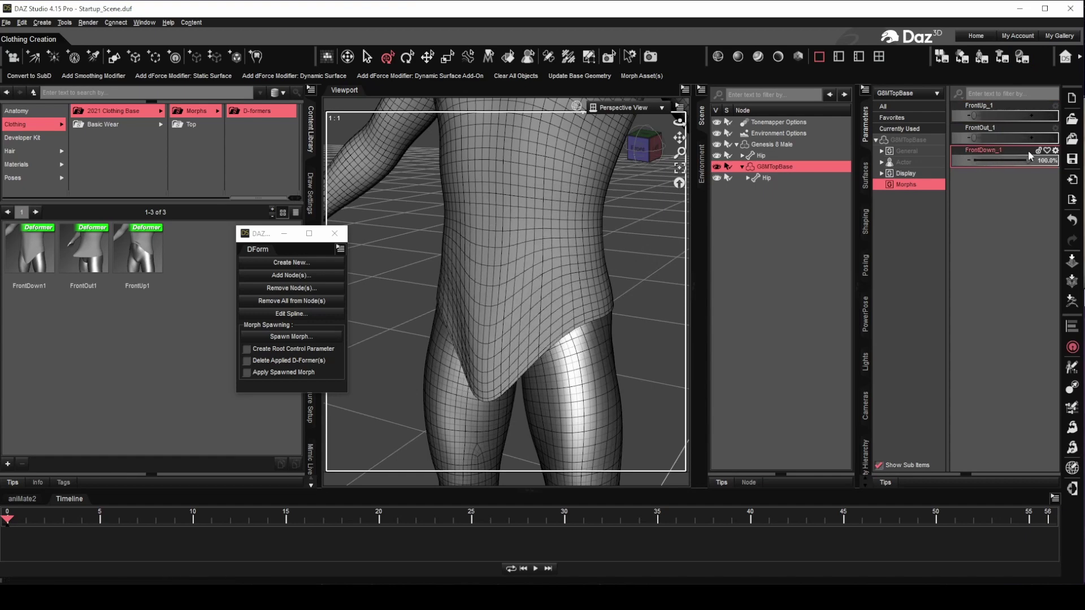
drag(974, 138, 1020, 138)
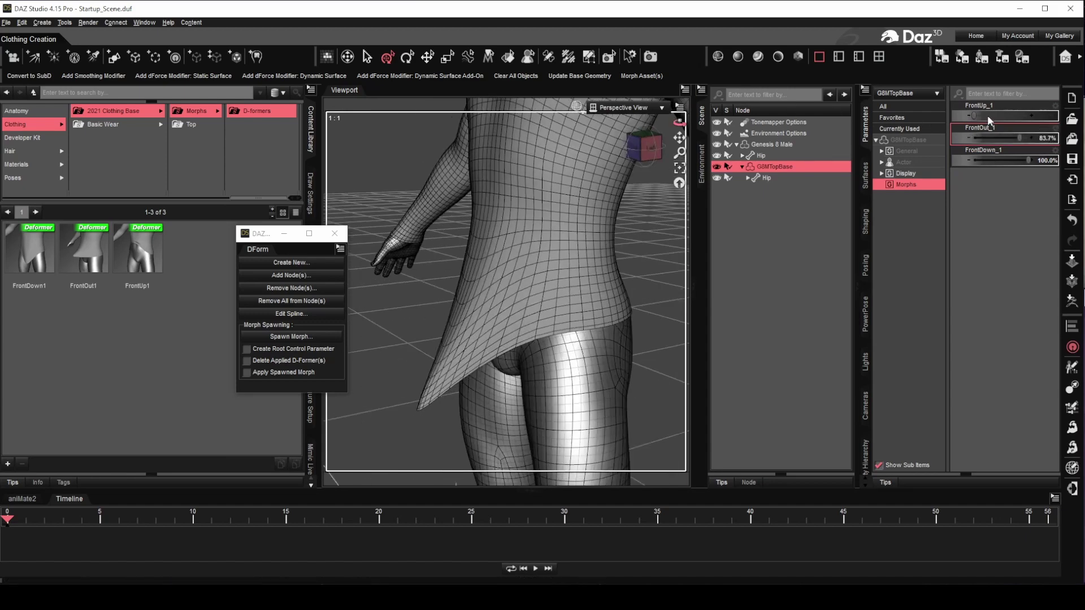
drag(975, 115, 1018, 115)
drag(1028, 160, 1002, 138)
mouse_move(679, 122)
mouse_down()
mouse_move(729, 122)
mouse_move(679, 123)
mouse_up()
drag(1002, 138, 1028, 160)
drag(679, 122, 679, 173)
click(1054, 105)
click(1076, 162)
click(1054, 128)
click(1076, 184)
click(1055, 150)
click(1077, 206)
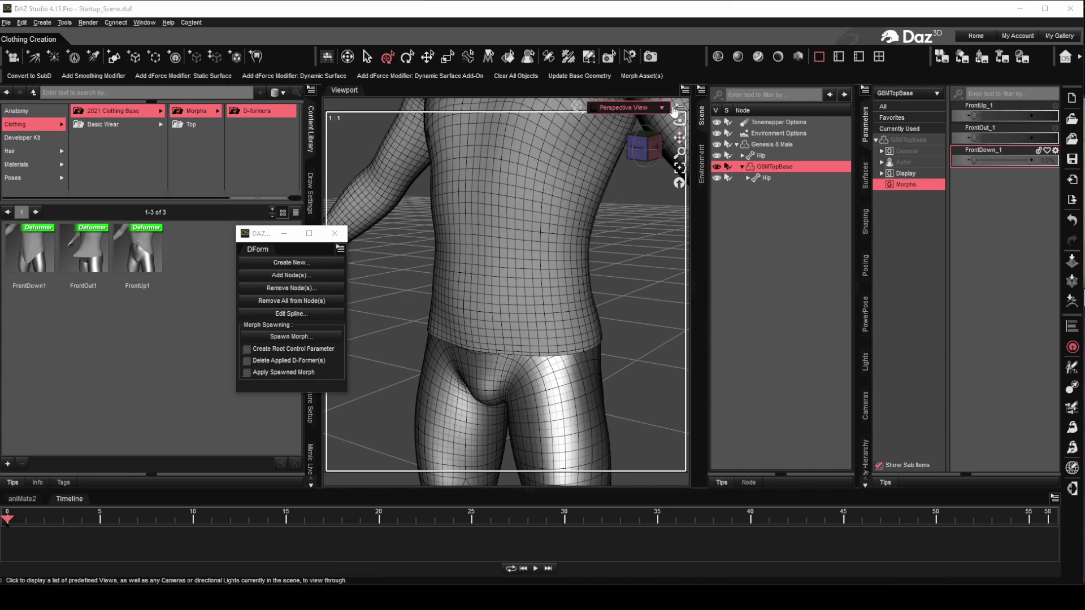
Step: Load the saved FrontUp1 D-Former preset onto G8MTopBase and expand its base in the scene hierarchy
mouse_move(679, 122)
mouse_down()
mouse_move(688, 125)
mouse_move(676, 117)
mouse_up()
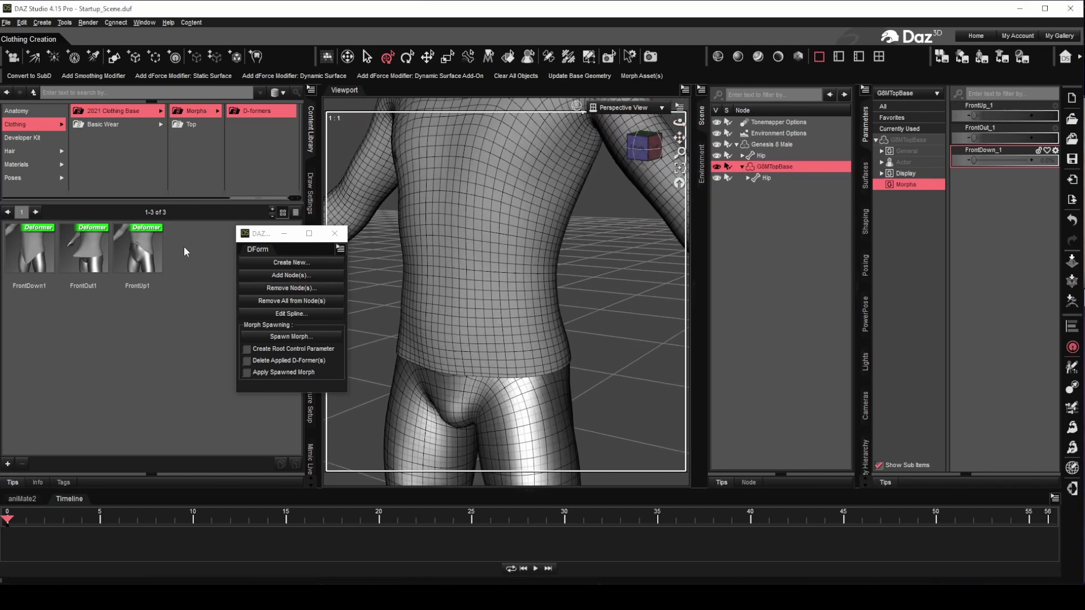
double_click(142, 252)
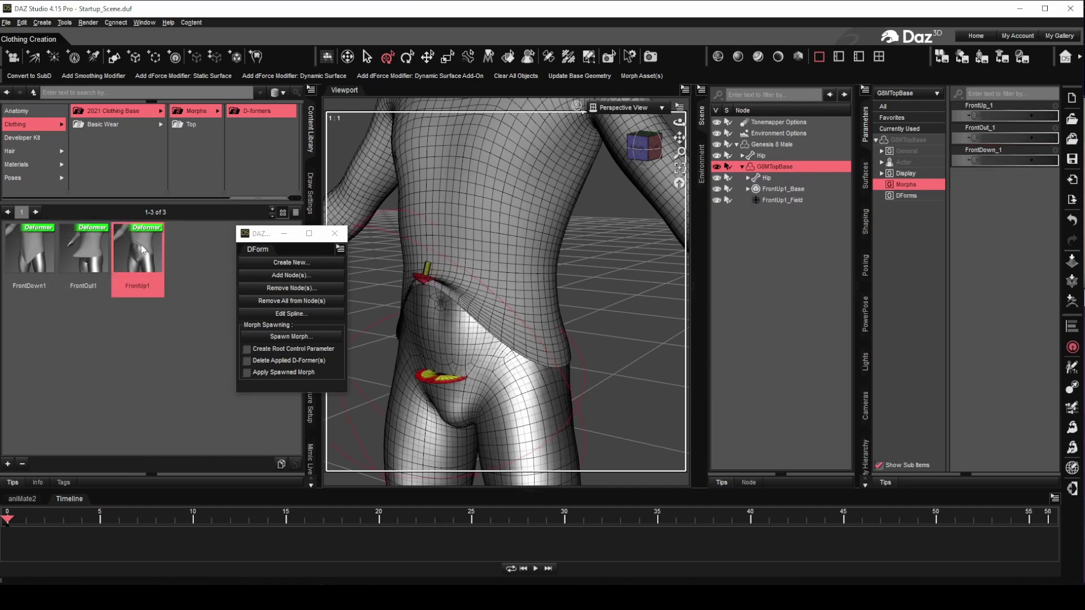
click(747, 189)
Step: Reset all translation, rotation and scale values of the FrontUp1 deformer to their defaults
click(778, 200)
click(1056, 195)
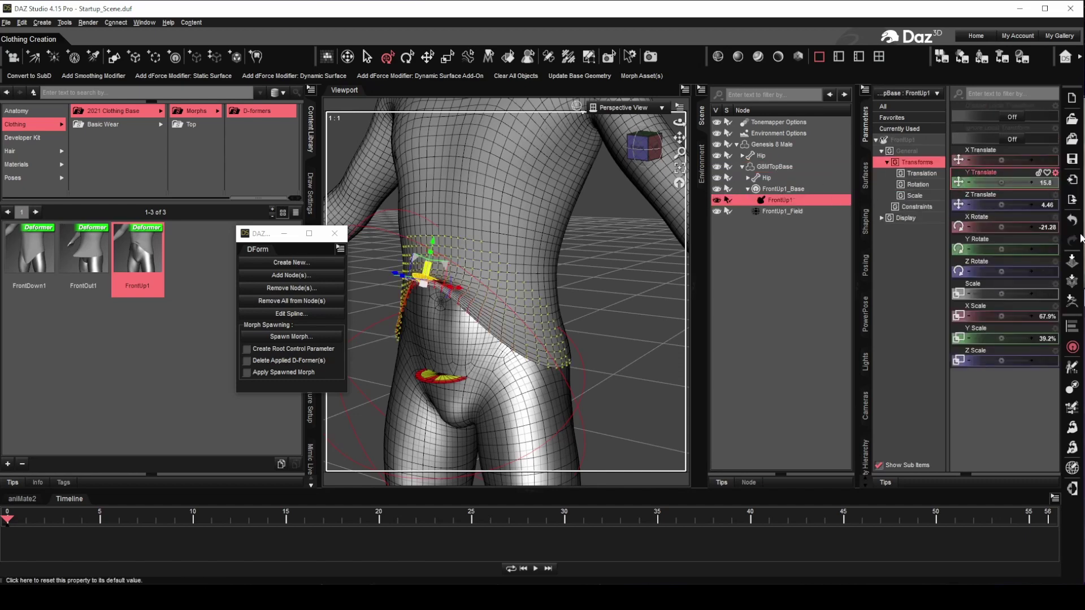
click(1070, 253)
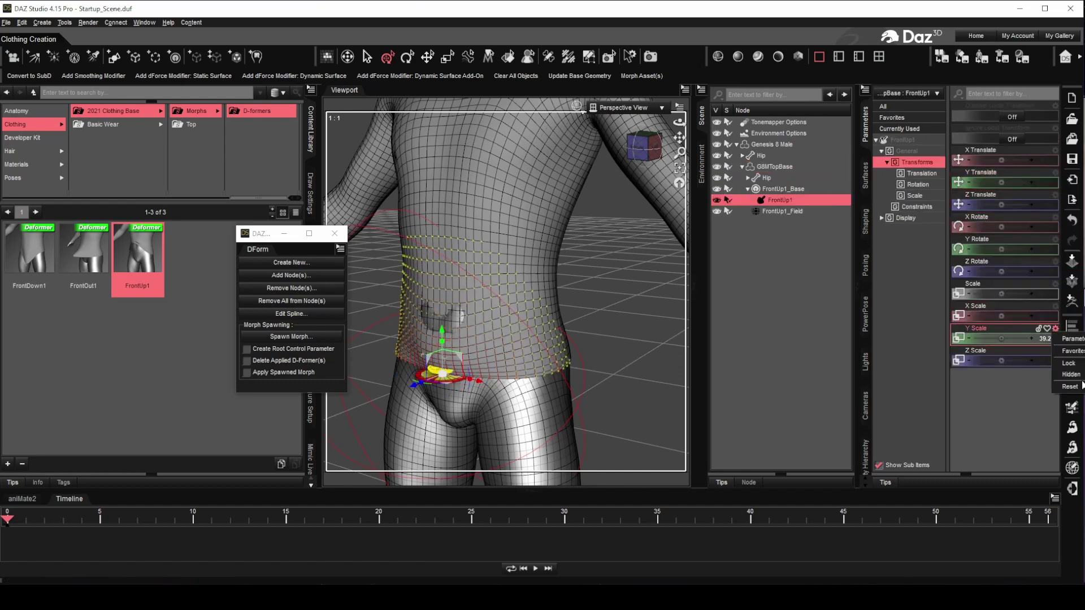
drag(679, 137, 701, 114)
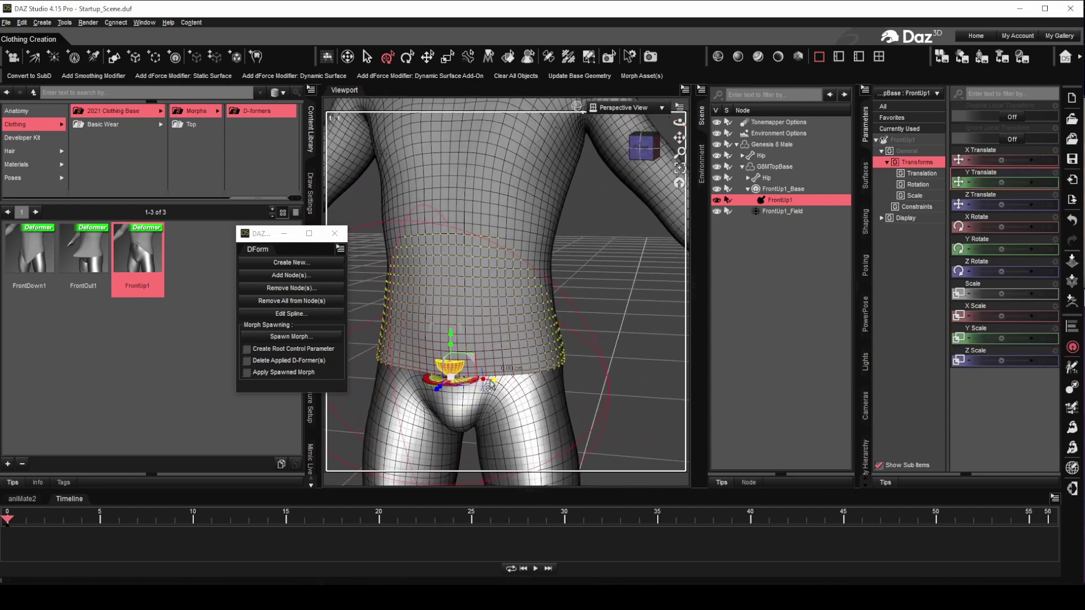
Step: Move FrontUp1_Base to the character's left hip at the top's hem, at about X 16.52, Y 97.42 and Z 0.16
click(802, 189)
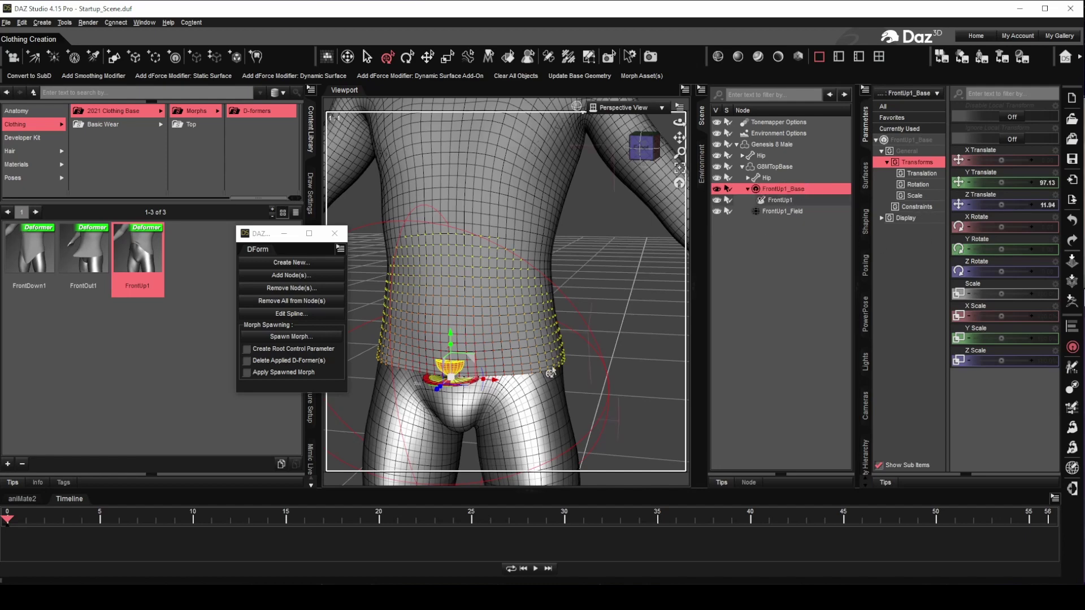
drag(496, 388, 603, 377)
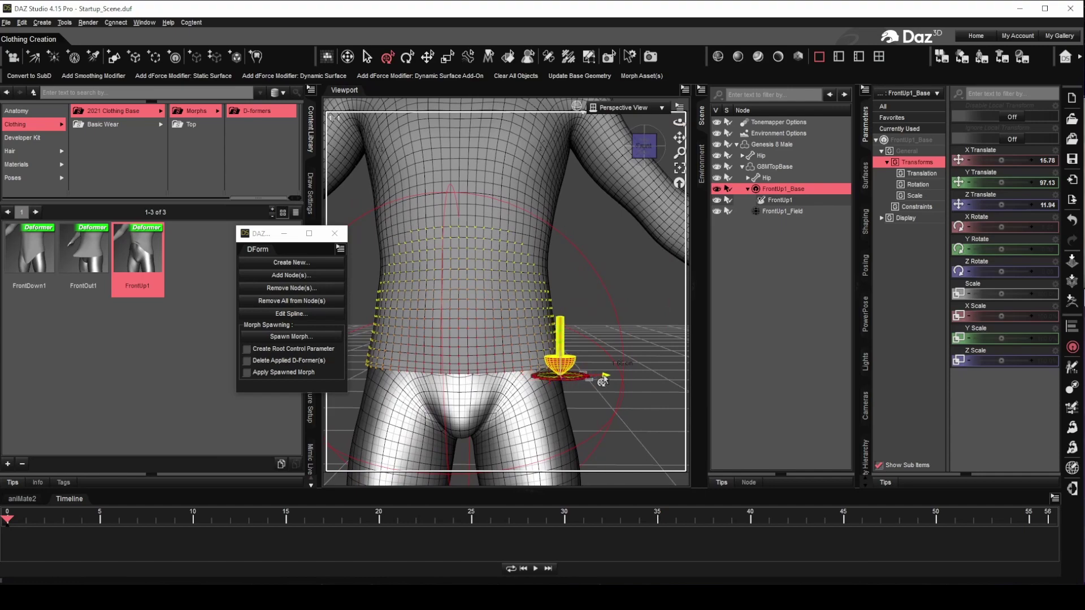
drag(678, 123, 627, 124)
drag(425, 395, 500, 383)
drag(679, 122, 728, 123)
drag(600, 369, 604, 373)
drag(559, 329, 559, 327)
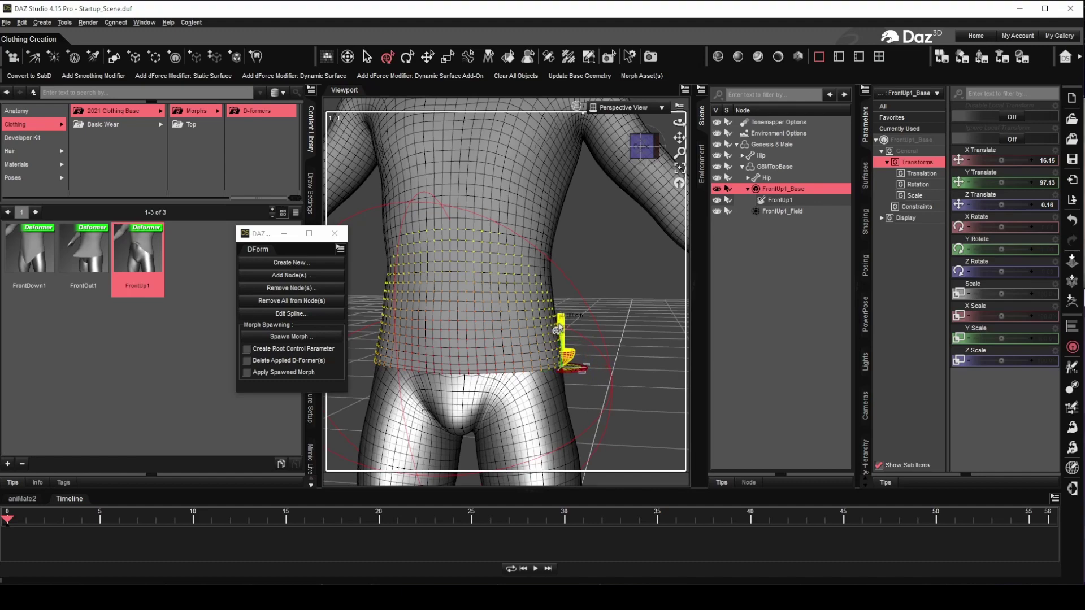
drag(604, 369, 609, 369)
drag(679, 122, 724, 175)
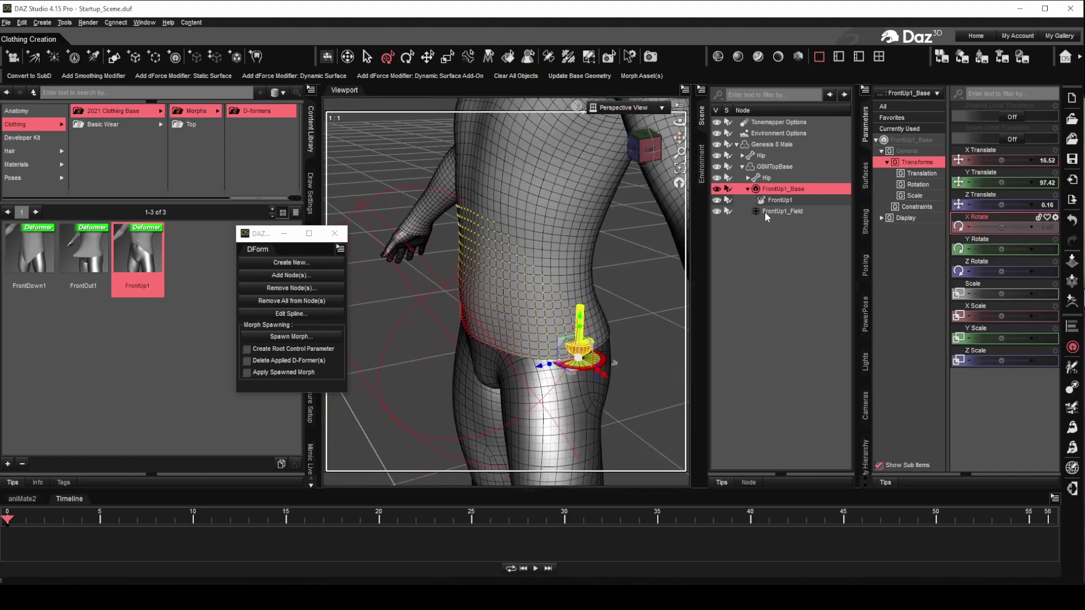
Step: Reset FrontUp1_Field's X rotation and move the field to the left hip at about X 15.25, Y 96.52 and Z -4.19
click(784, 212)
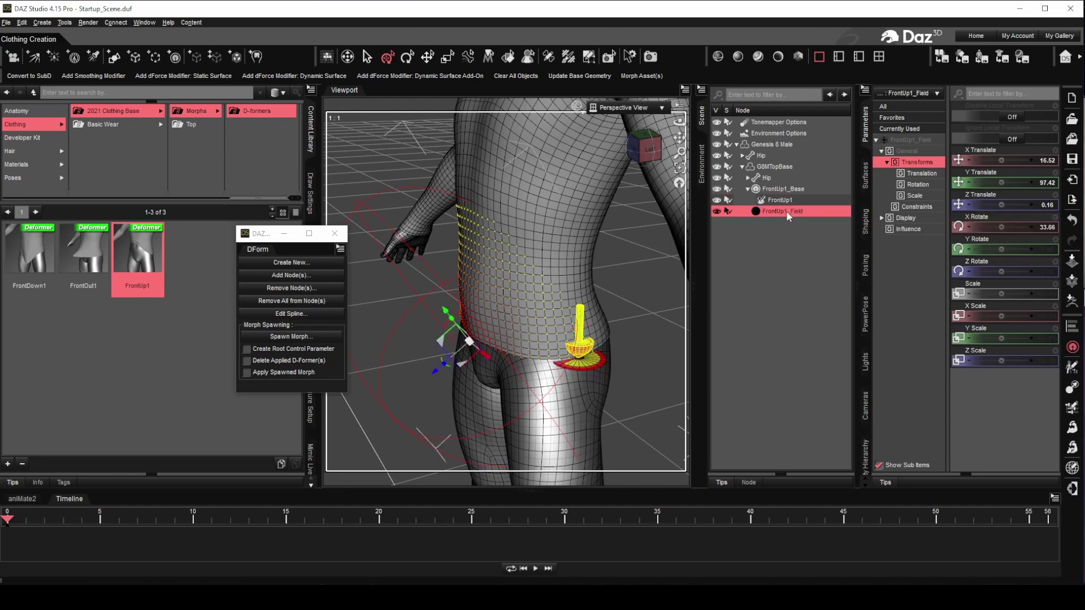
click(1055, 216)
click(1070, 275)
drag(427, 351, 508, 335)
drag(679, 122, 713, 121)
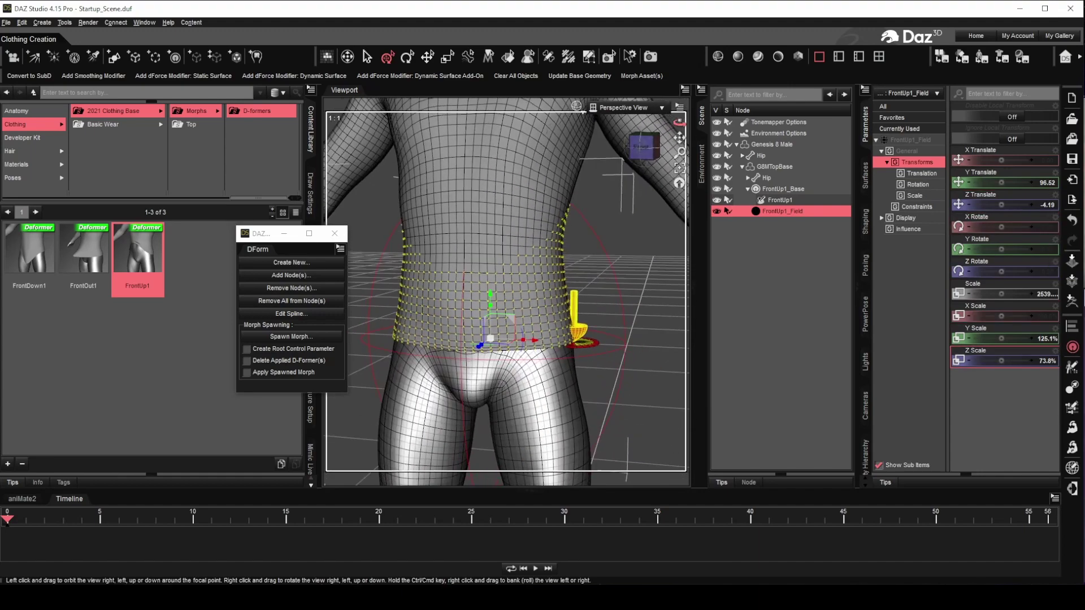
drag(534, 341, 613, 351)
mouse_move(679, 121)
mouse_down()
mouse_move(638, 121)
mouse_move(678, 121)
mouse_move(668, 139)
mouse_up()
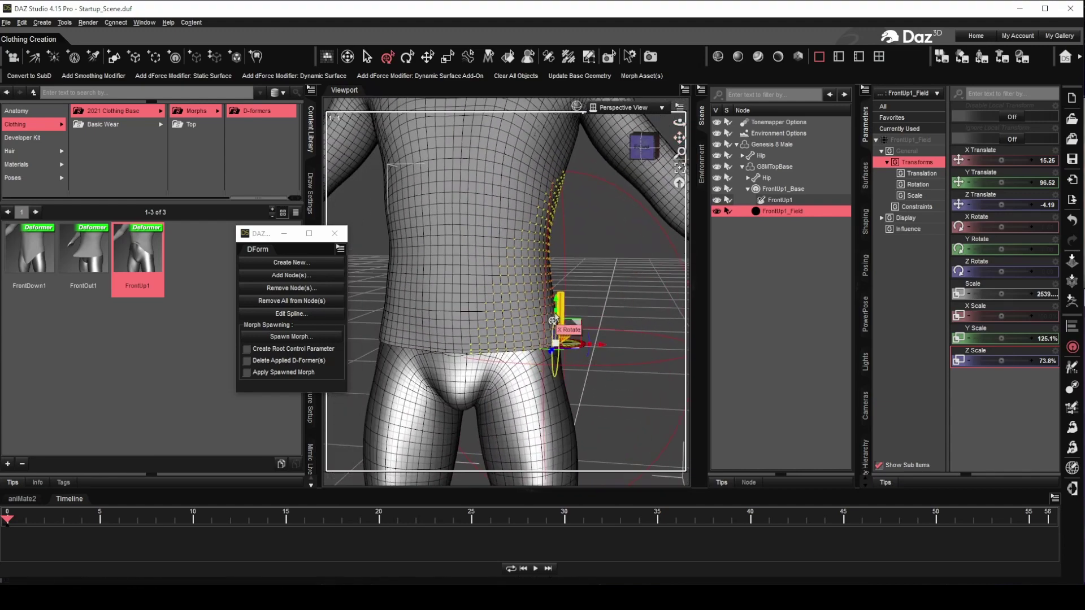
Step: Scale FrontUp1_Field to about 103% in X and 105% in Y, rotate it about -24° in Z, and shift its Z translation to about -0.28
drag(555, 320, 605, 352)
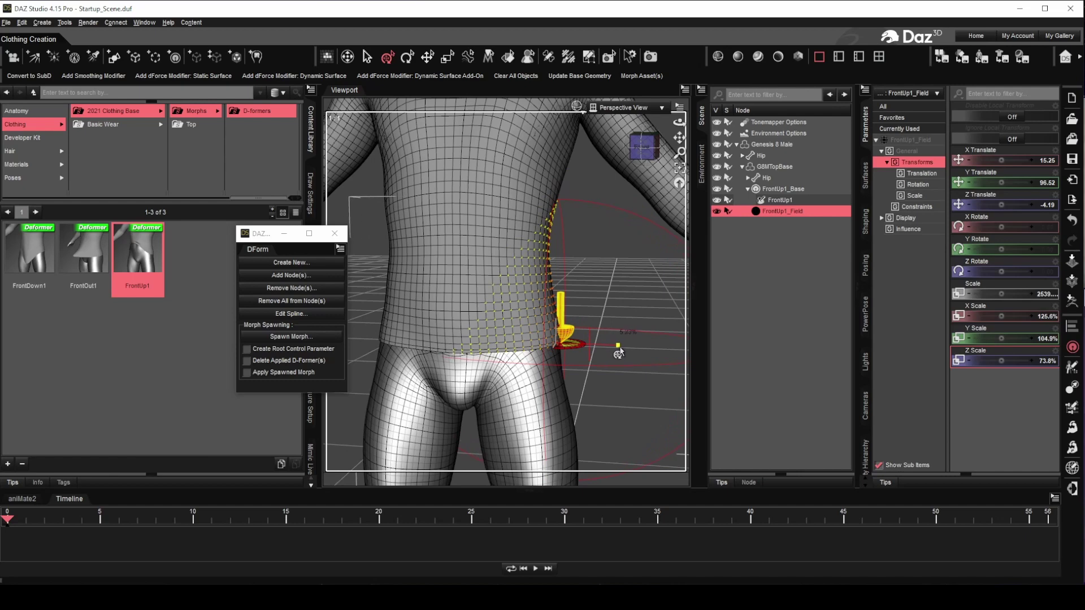
drag(679, 137, 650, 131)
drag(524, 329, 506, 305)
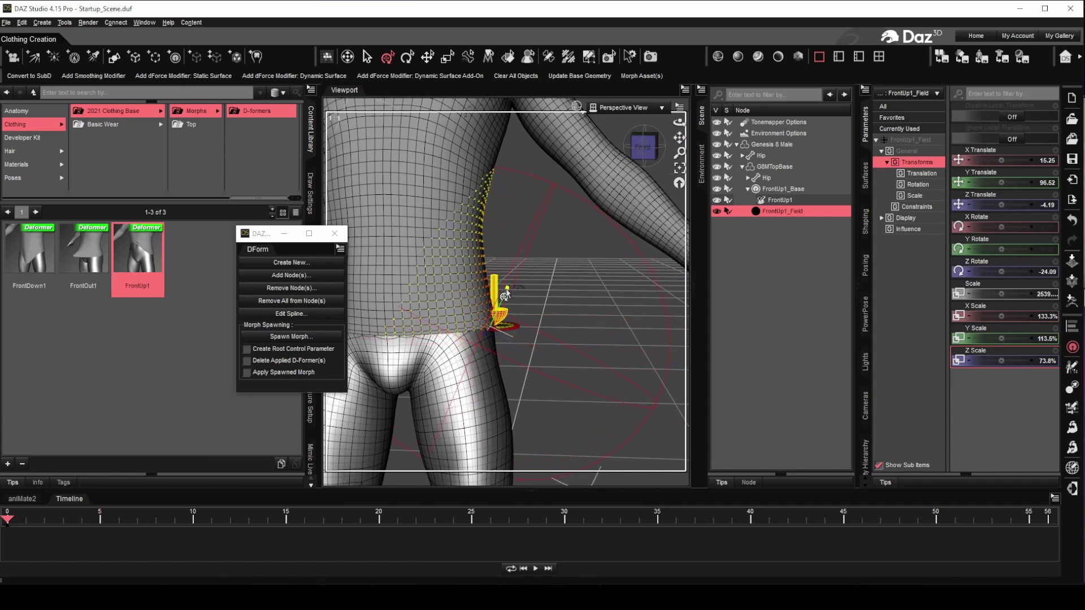
drag(518, 326, 531, 351)
drag(503, 298, 501, 303)
drag(679, 122, 628, 122)
drag(515, 324, 492, 328)
drag(679, 122, 735, 122)
drag(679, 138, 746, 133)
drag(581, 335, 567, 301)
drag(679, 122, 857, 186)
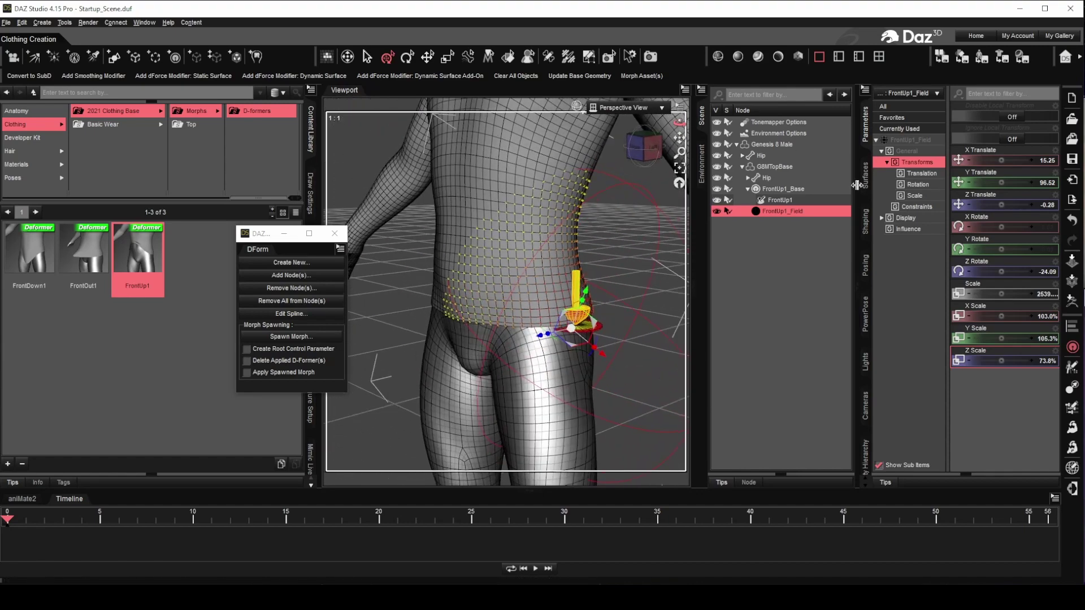
Step: Raise the FrontUp1 deformer to about Y 16.05, rotate it about -16.2° in Z, and scale it to about 112% in X and 34% in Y
click(781, 201)
drag(572, 290, 567, 180)
mouse_move(680, 122)
mouse_down()
mouse_move(554, 124)
mouse_move(659, 125)
mouse_up()
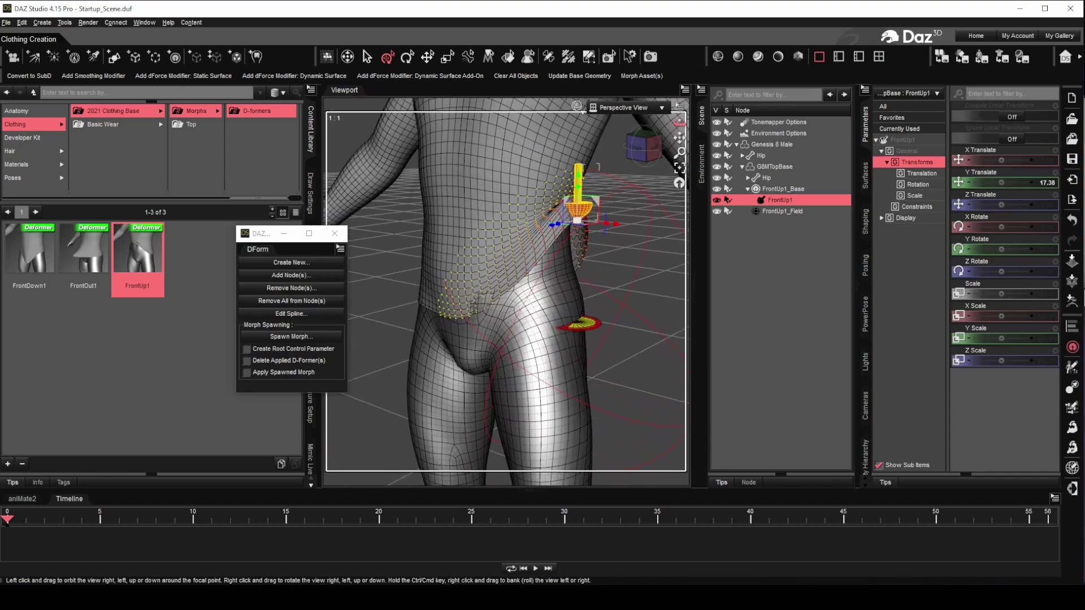
drag(578, 177, 578, 189)
scroll(578, 189, up, 3)
drag(680, 122, 638, 125)
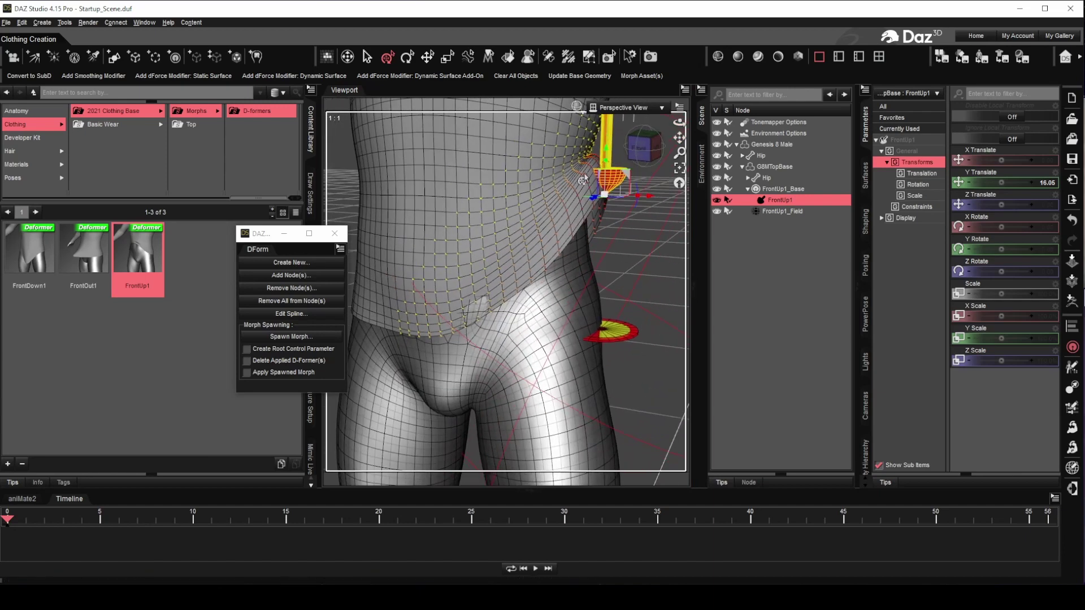
drag(605, 167, 608, 176)
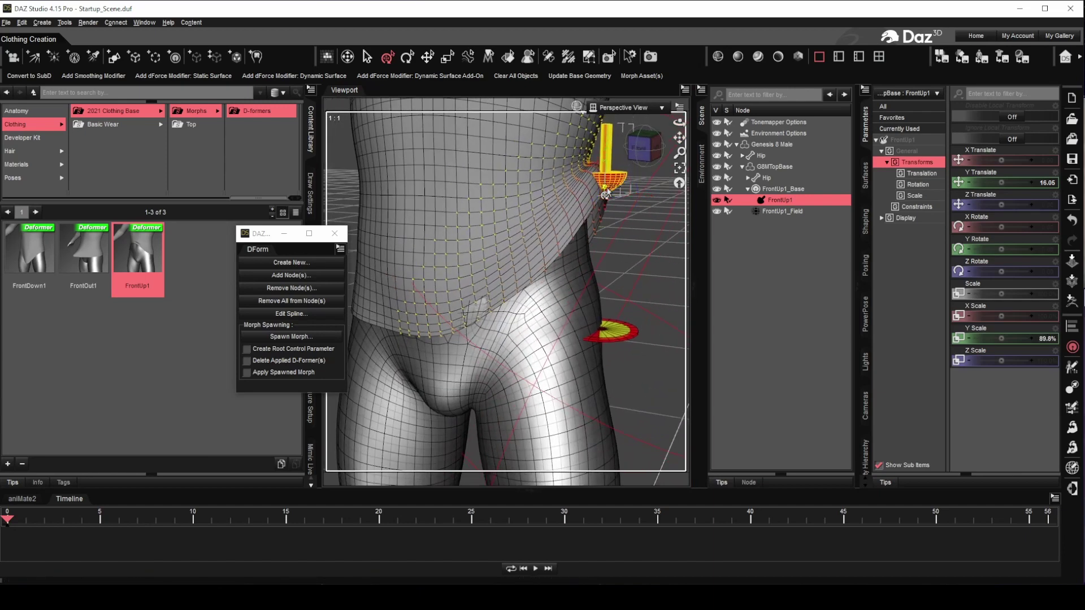
drag(587, 286, 588, 285)
drag(635, 194, 653, 218)
drag(679, 122, 682, 129)
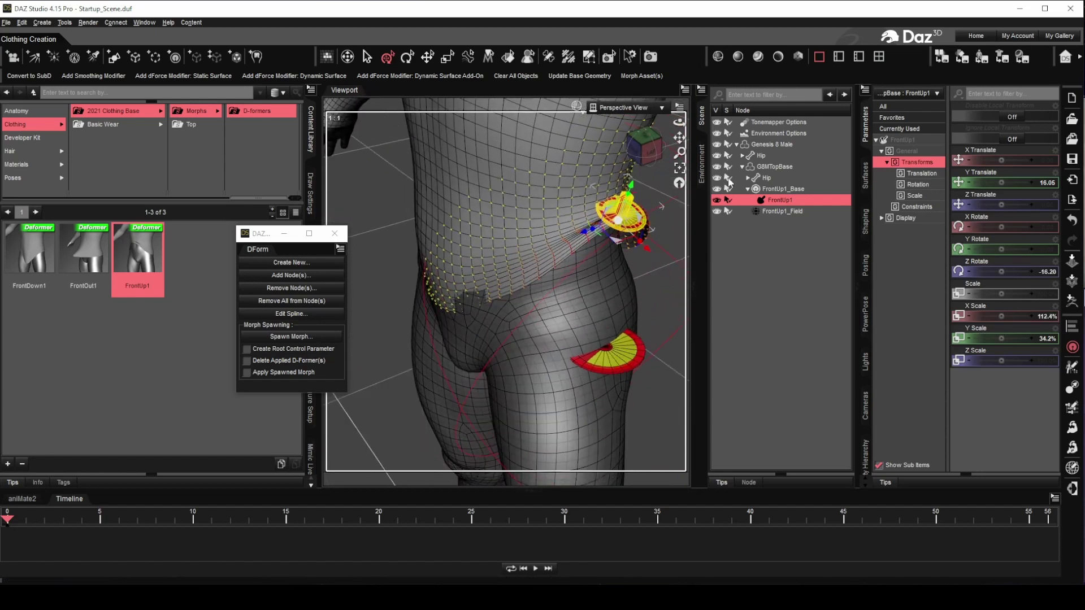
Step: Scale the FrontUp1 deformer to about 73.6% in Z
click(785, 211)
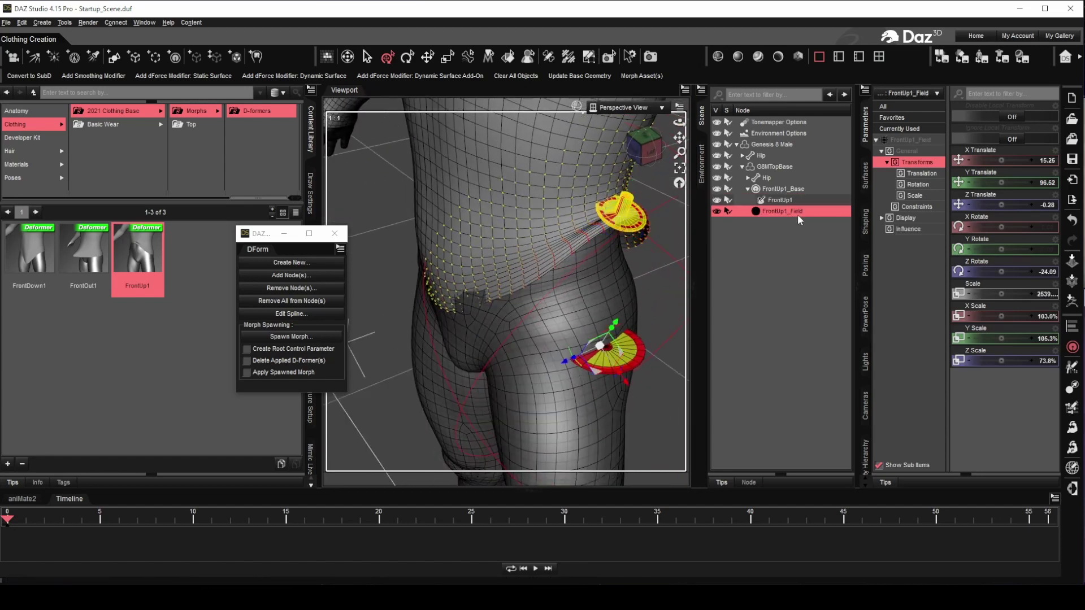
mouse_move(567, 358)
mouse_down()
mouse_move(581, 355)
mouse_move(571, 358)
mouse_up()
click(778, 200)
drag(679, 122, 644, 122)
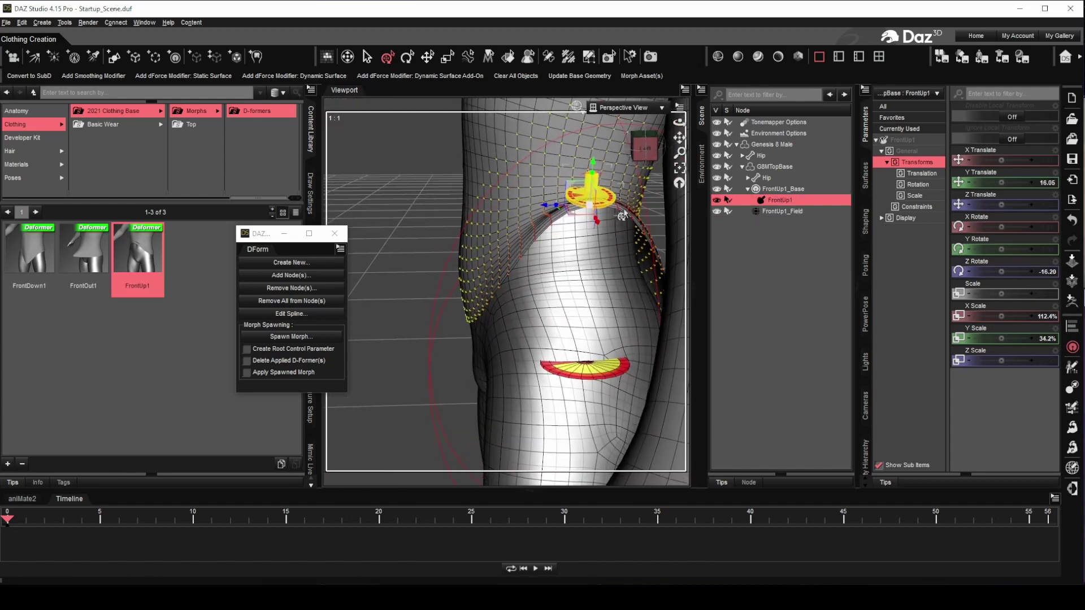
drag(624, 215, 616, 212)
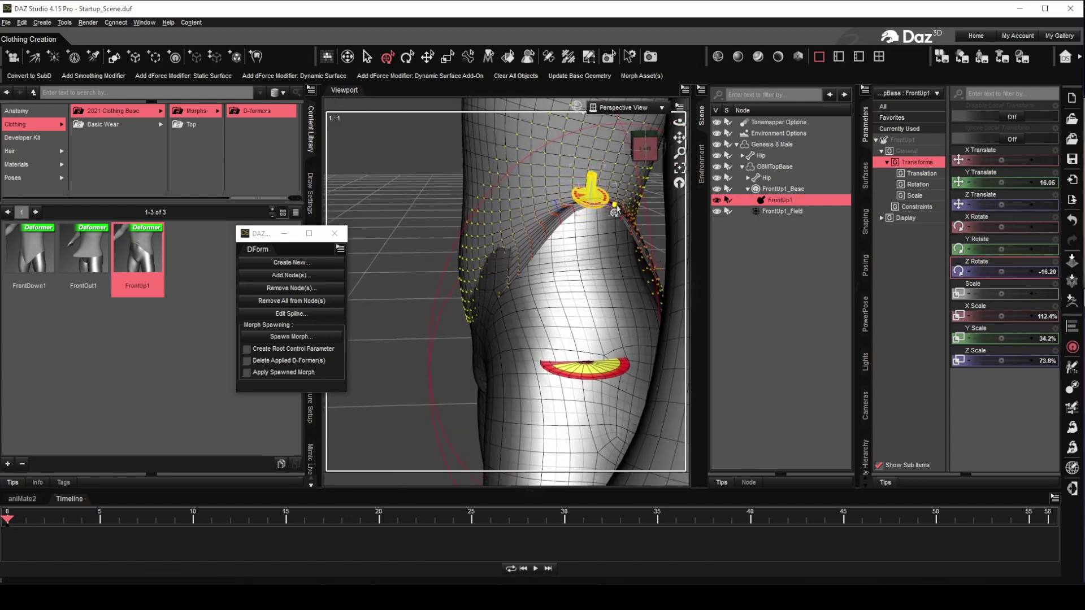
Step: Narrow FrontUp1_Field to about 60.5% in Z, rotate it to about -33.8° in Z, and move it to about X 17.51 and Y 95.01
click(791, 211)
drag(554, 368, 573, 366)
mouse_move(680, 122)
mouse_down()
mouse_move(713, 123)
mouse_move(681, 122)
mouse_up()
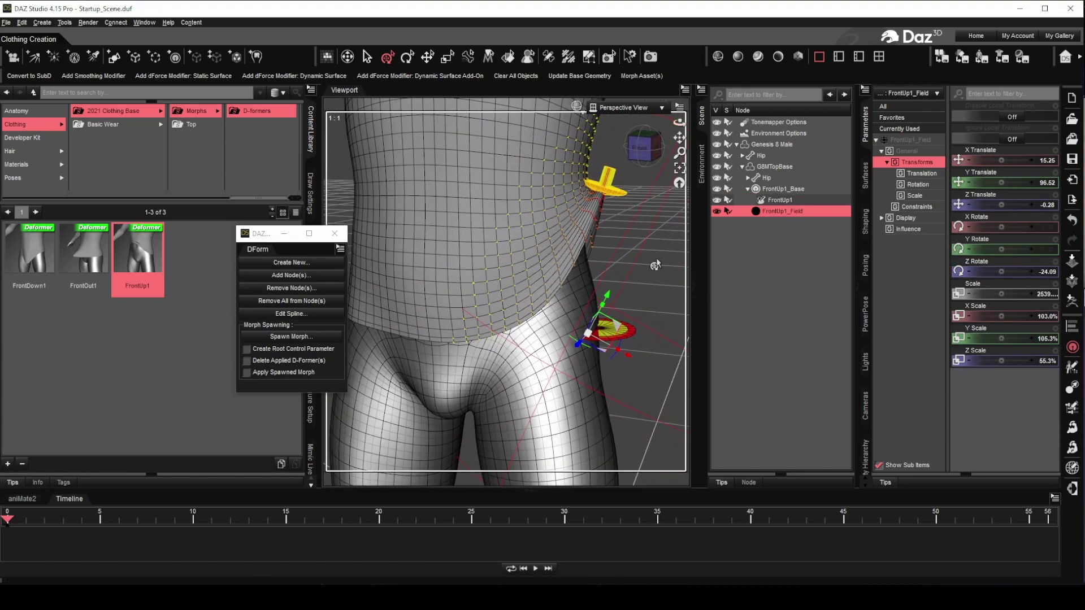
drag(612, 360, 606, 364)
drag(679, 122, 662, 123)
drag(583, 353, 568, 358)
drag(629, 374, 647, 384)
drag(679, 122, 696, 122)
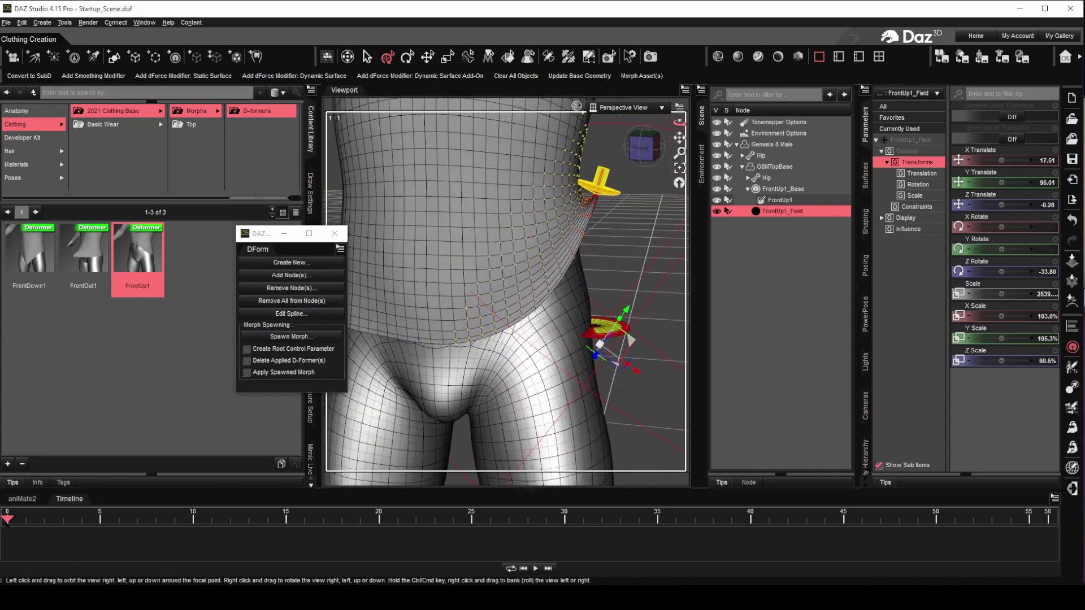
Step: Fine-tune the FrontUp1 deformer slightly upward and outward, and check the lifted side hem from several angles
click(785, 202)
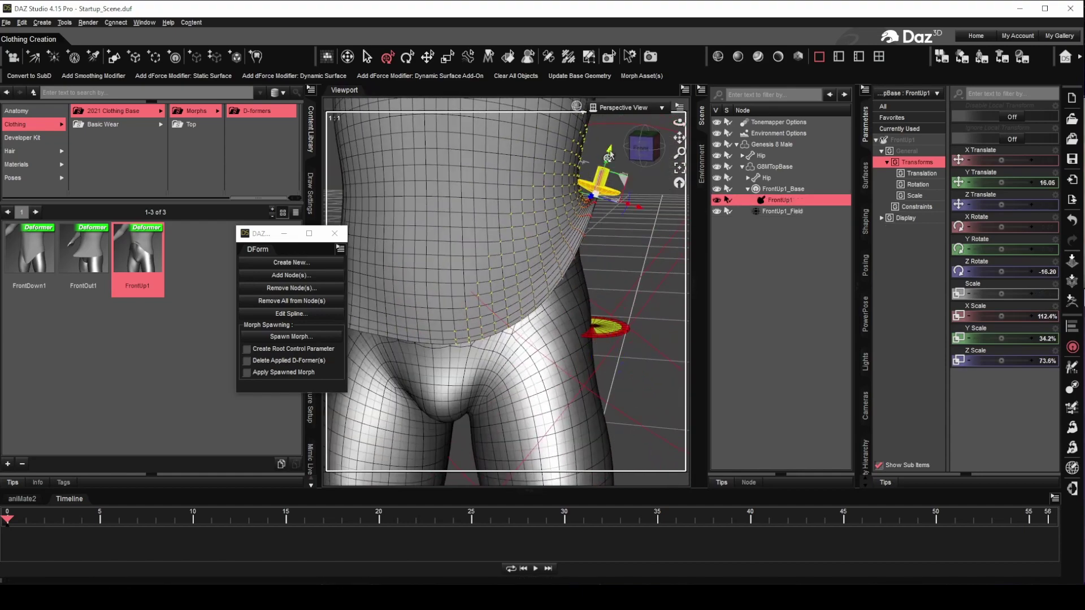
mouse_move(609, 151)
mouse_down()
mouse_move(616, 129)
mouse_move(613, 144)
mouse_up()
drag(636, 198, 645, 200)
mouse_move(640, 198)
mouse_down()
mouse_move(654, 202)
mouse_move(638, 208)
mouse_move(643, 197)
mouse_up()
drag(680, 122, 642, 227)
scroll(652, 153, up, 3)
scroll(652, 153, down, 3)
scroll(647, 203, down, 5)
mouse_move(679, 122)
mouse_down()
mouse_move(700, 120)
mouse_move(668, 128)
mouse_up()
Step: Widen FrontUp1_Field to about 122.3% in X
click(757, 213)
drag(566, 374, 584, 390)
drag(679, 122, 676, 139)
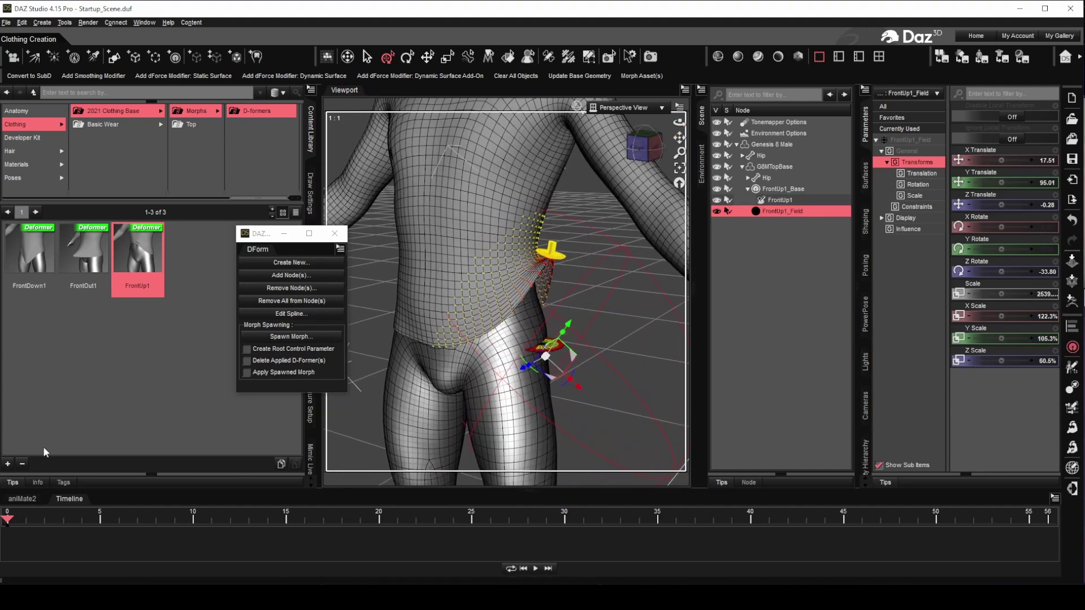
Step: Rename the D-Former's base, deformer and field to LeftUp1_Base, LeftUp1 and LeftUp1_Field
click(790, 189)
double_click(782, 189)
text(Left)
click(786, 200)
text(Left)
click(782, 212)
text(L)
key(Return)
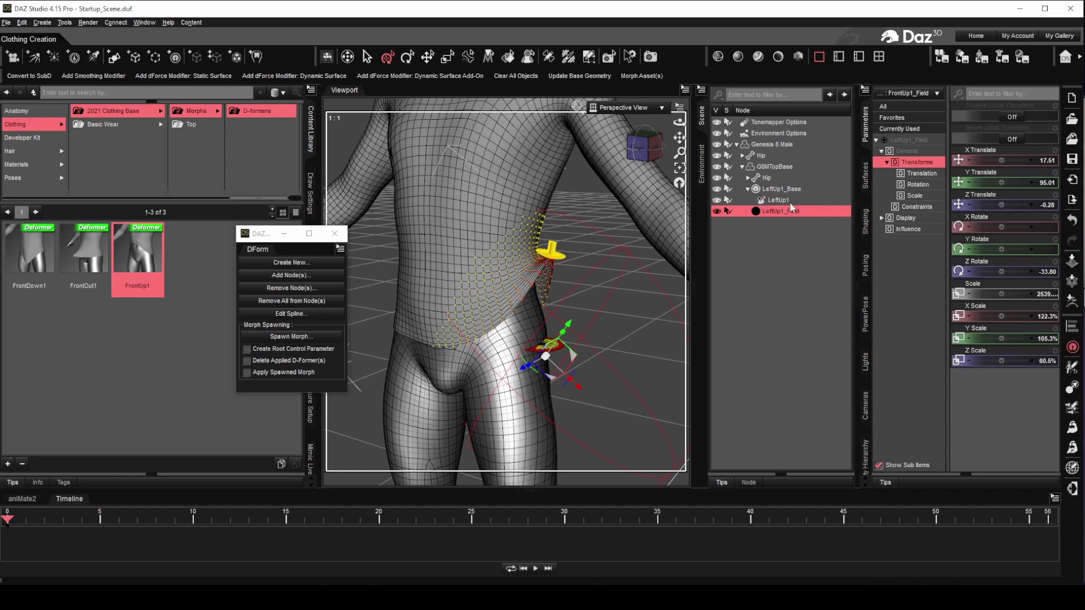
Step: Save LeftUp1_Base as a D-Former preset named LeftUp1 in the D-formers folder
click(782, 189)
click(8, 464)
click(70, 398)
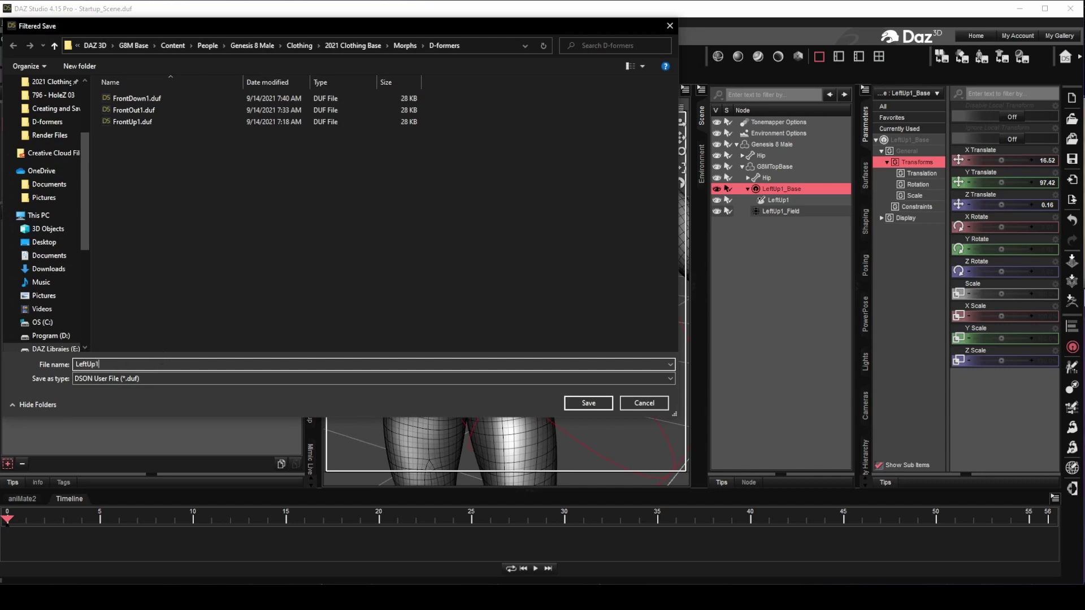
click(602, 406)
click(604, 451)
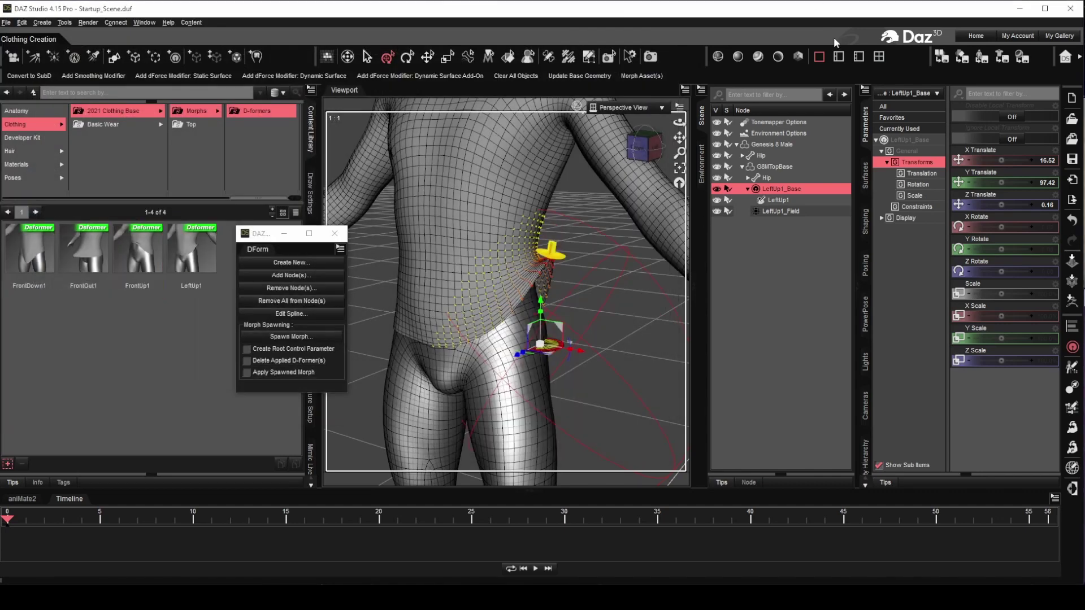
Step: Spawn a morph named LeftUp_1 on G8MTopBase from the current D-Former
click(783, 167)
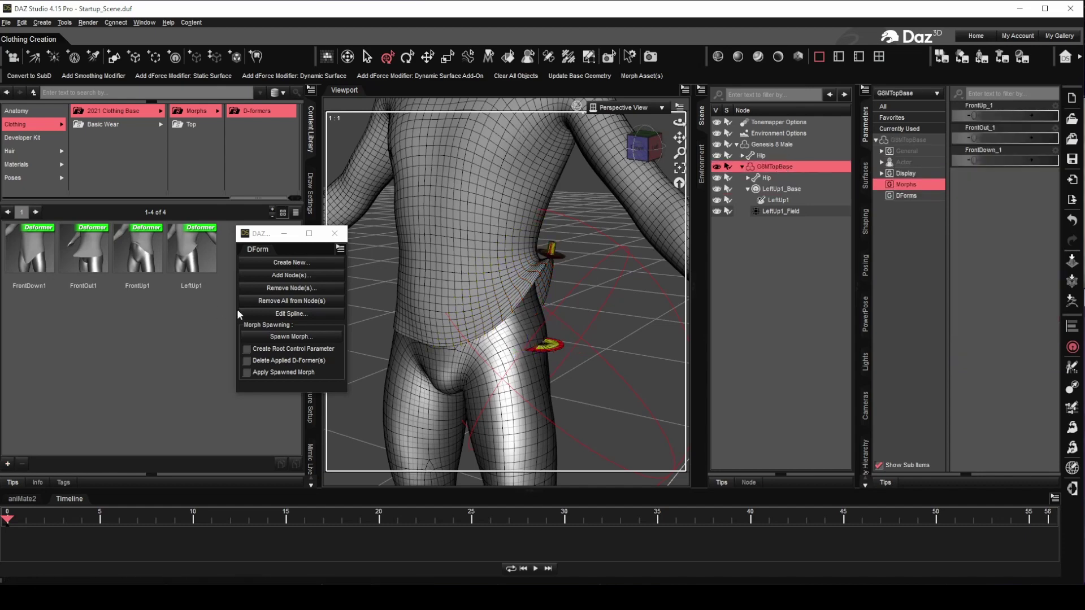
click(305, 338)
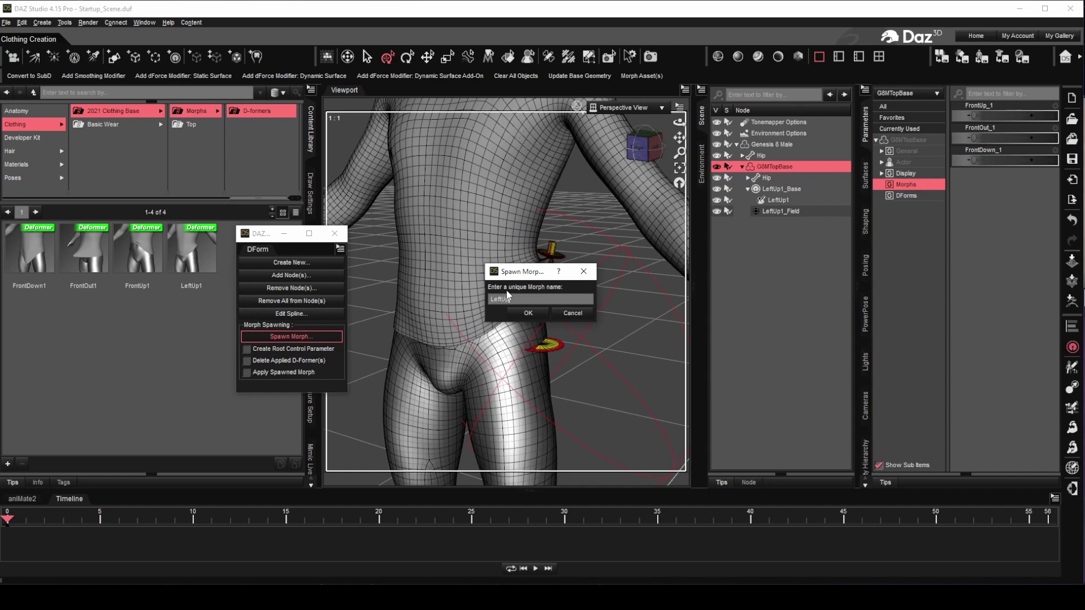
click(535, 314)
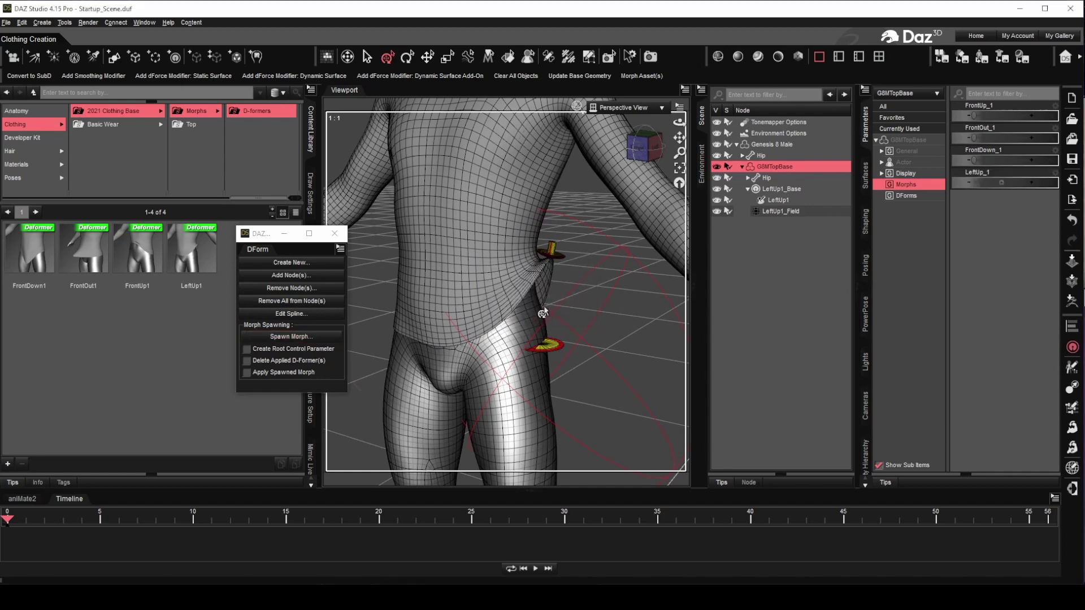
Step: Limit the LeftUp_1 morph on G8MTopBase to a minimum of 0%
click(1054, 173)
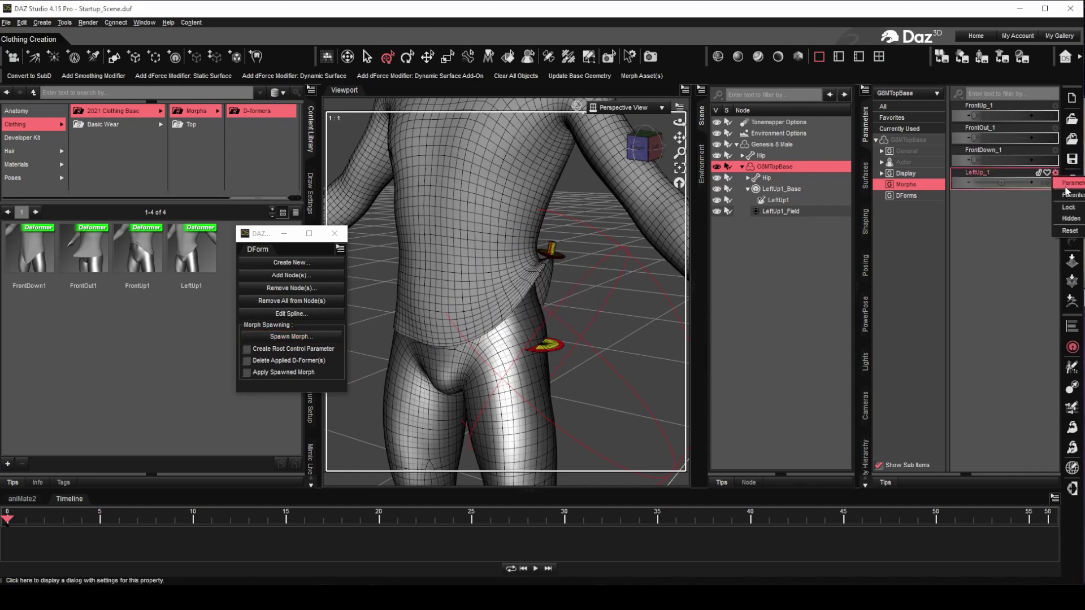
click(1070, 183)
click(740, 322)
drag(517, 319, 329, 312)
text(0)
key(Return)
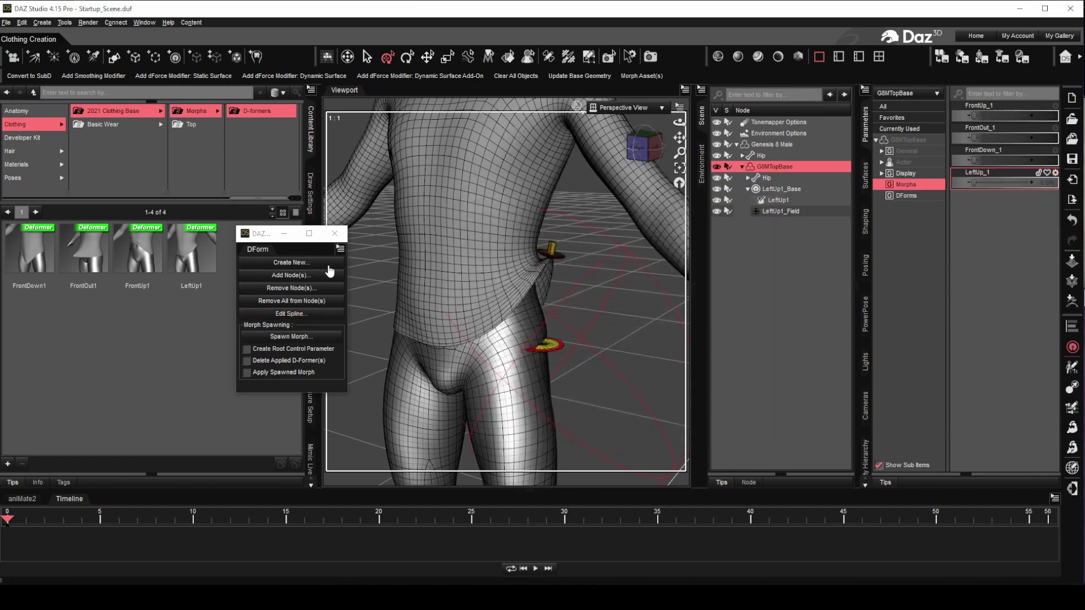
Step: Mirror LeftUp1_Base to the character's right hip by setting its X translation to -16.52
click(782, 188)
drag(679, 121, 582, 218)
drag(678, 139, 787, 257)
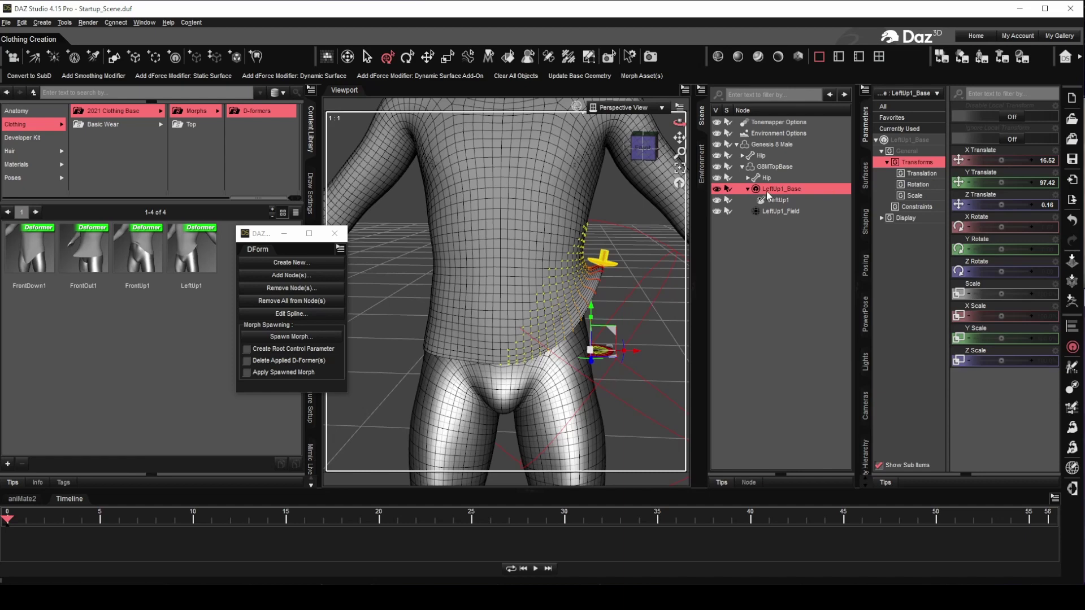
click(1048, 160)
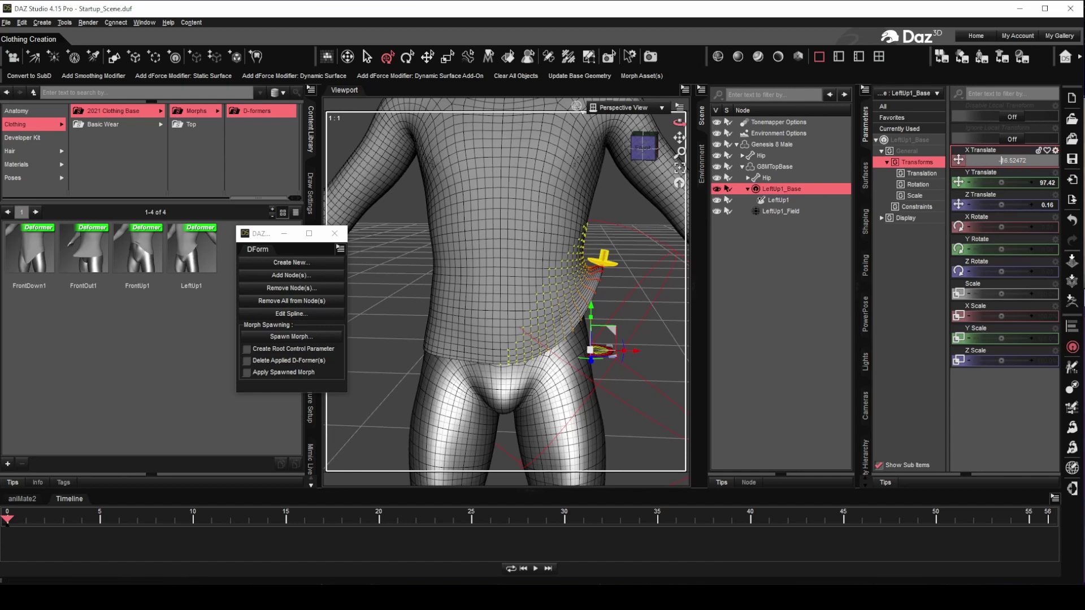
key(Return)
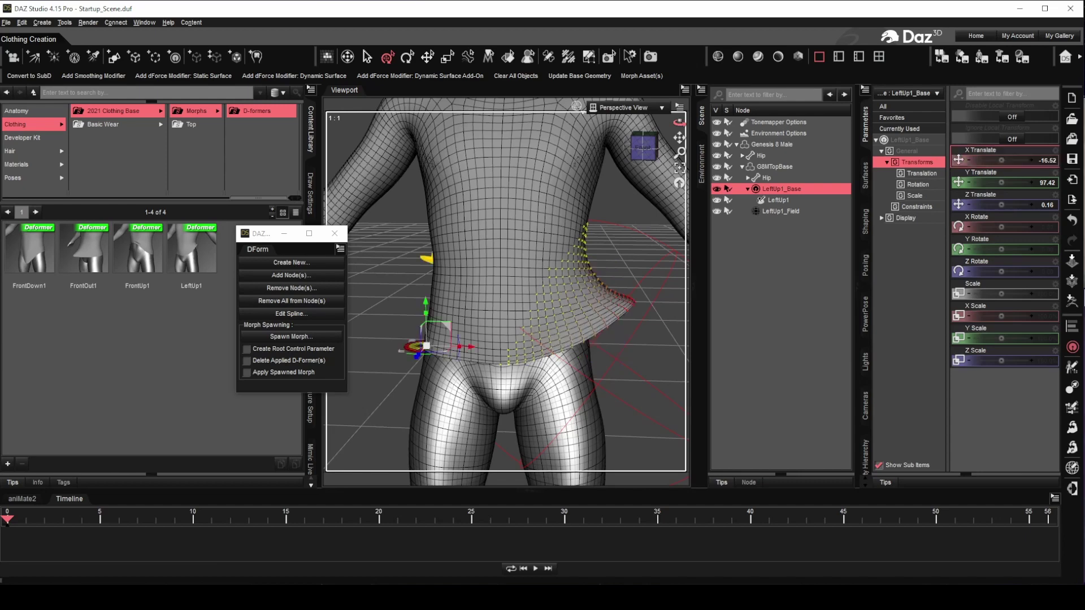
Step: Mirror the LeftUp1 D-Former by setting its X translation to -1.89 and its Z rotation to 9.85
click(798, 199)
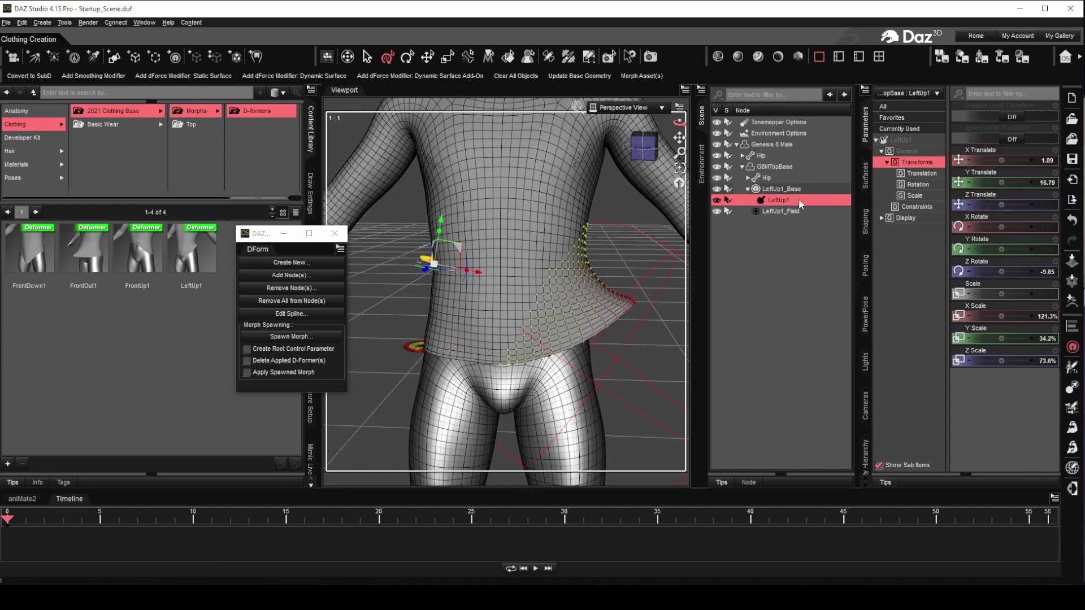
click(1051, 160)
click(999, 160)
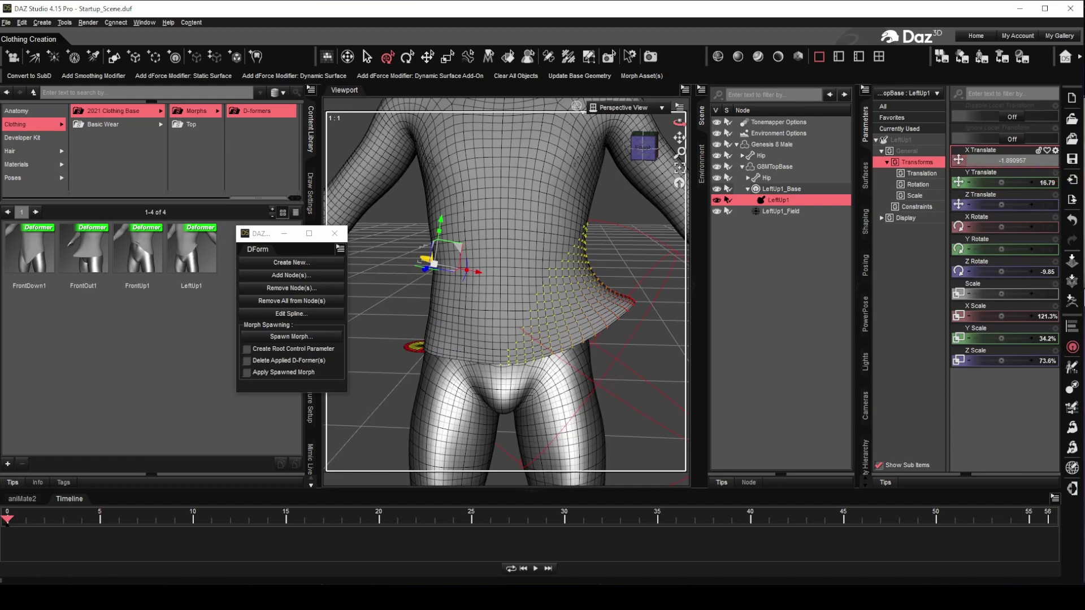
text(-)
key(Return)
click(1013, 271)
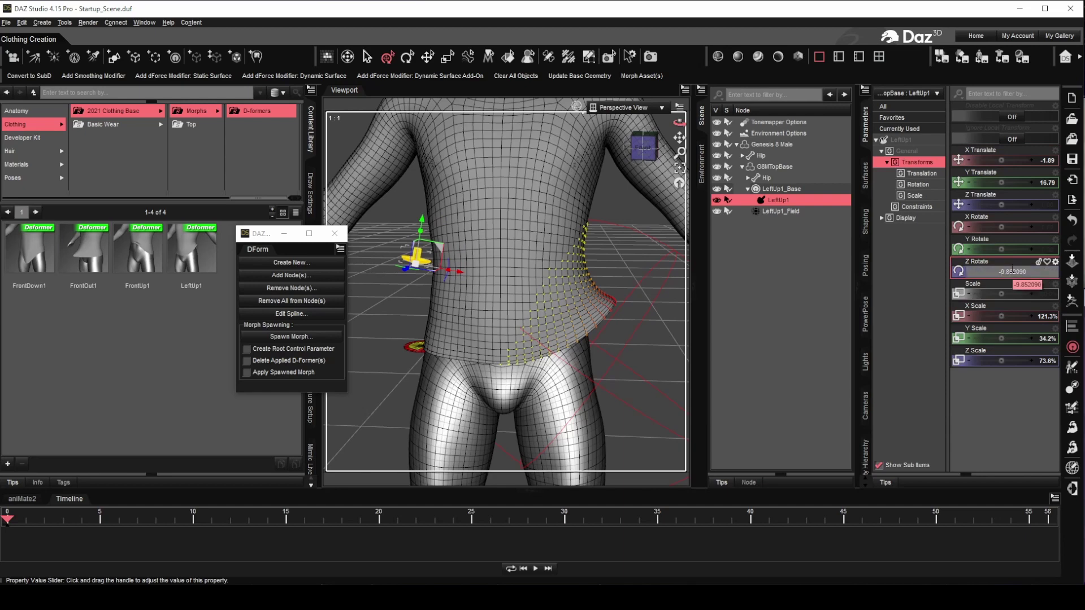
key(Return)
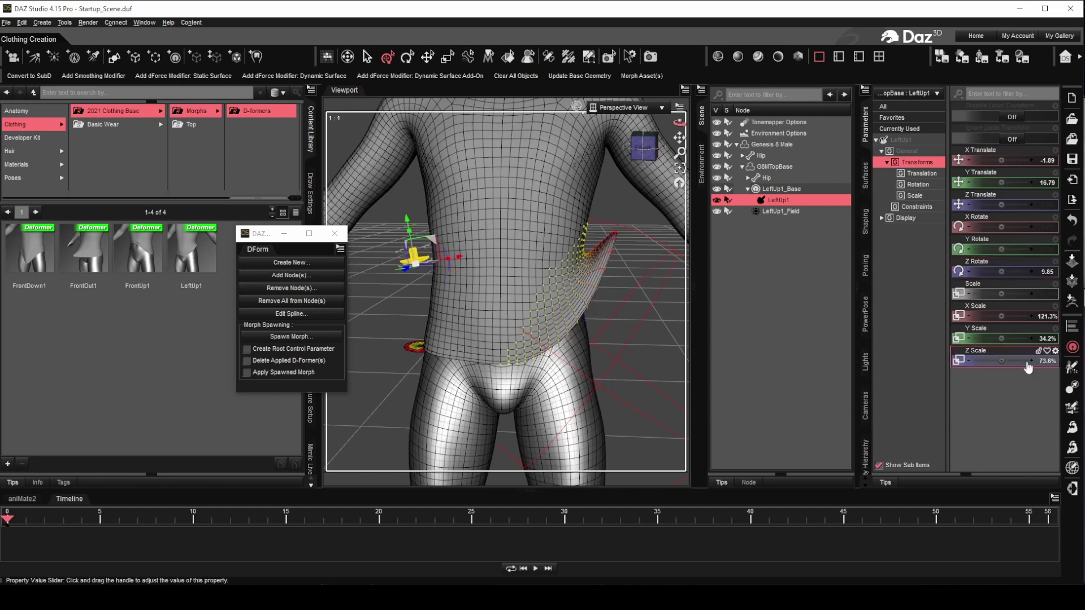
Step: Mirror LeftUp1_Field to the right hip by setting its X translation to -17.51 and its Z rotation to 33.80
click(801, 209)
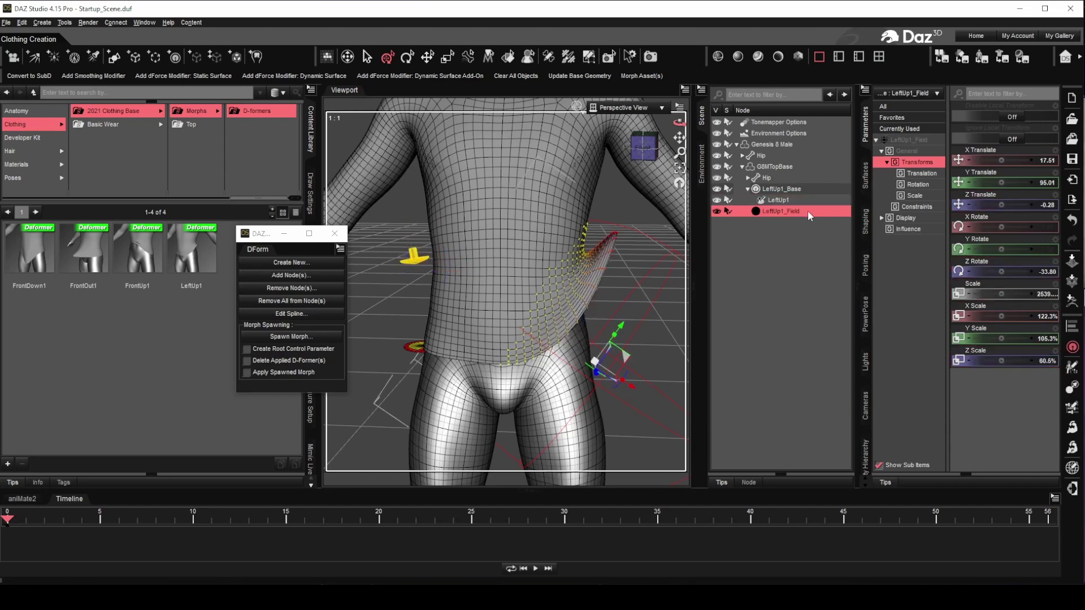
click(1039, 160)
key(Return)
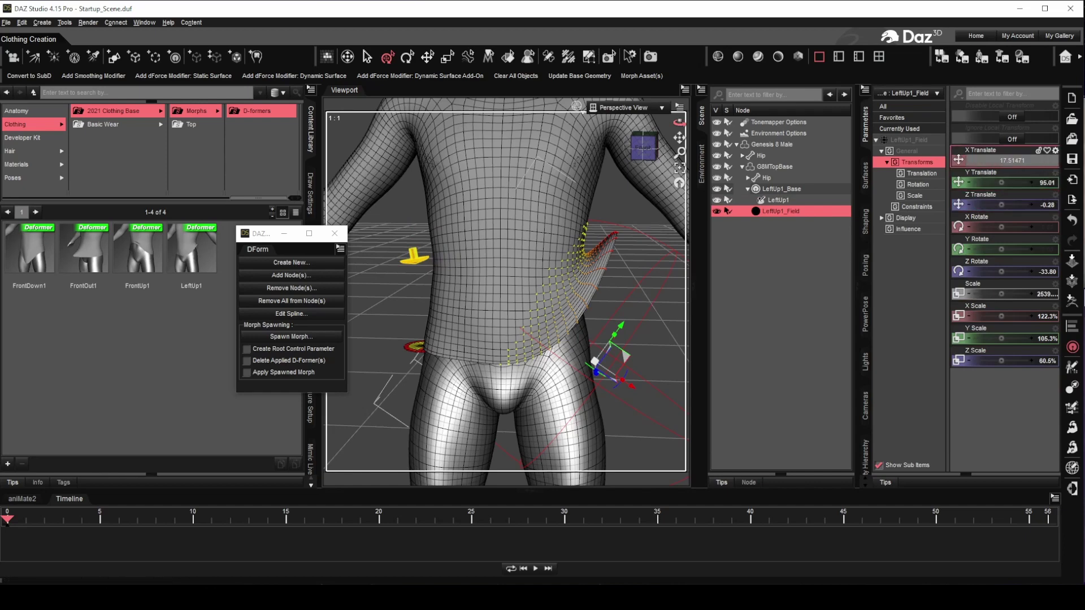
key(Return)
click(1051, 272)
key(Home)
key(Delete)
key(Return)
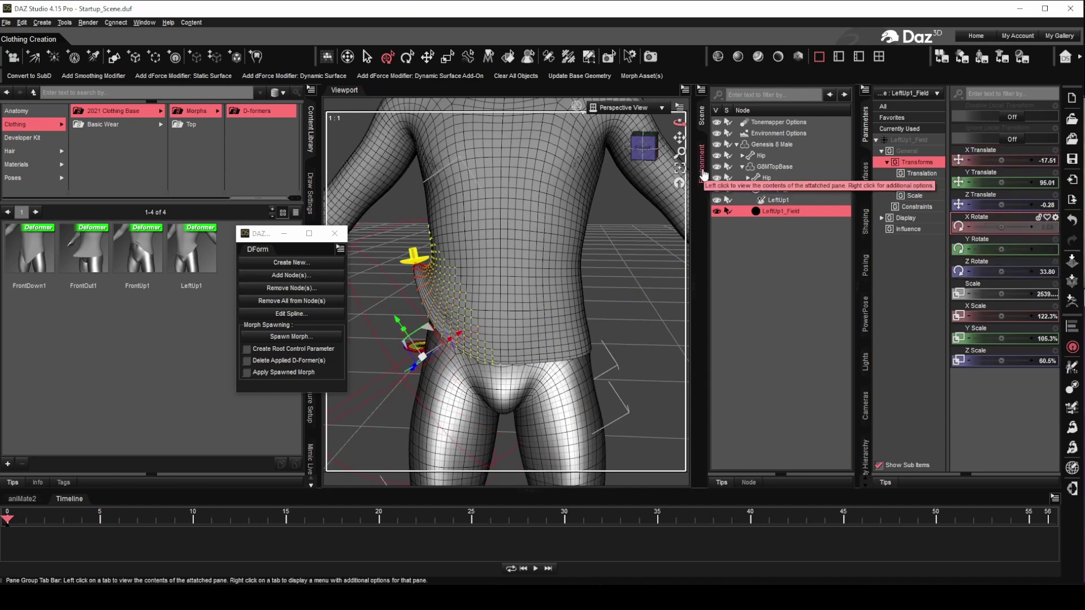
Step: Rename the mirrored D-Former nodes to RightUp1_Base, RightUp1 and RightUp1_Field
drag(679, 123, 722, 133)
click(775, 189)
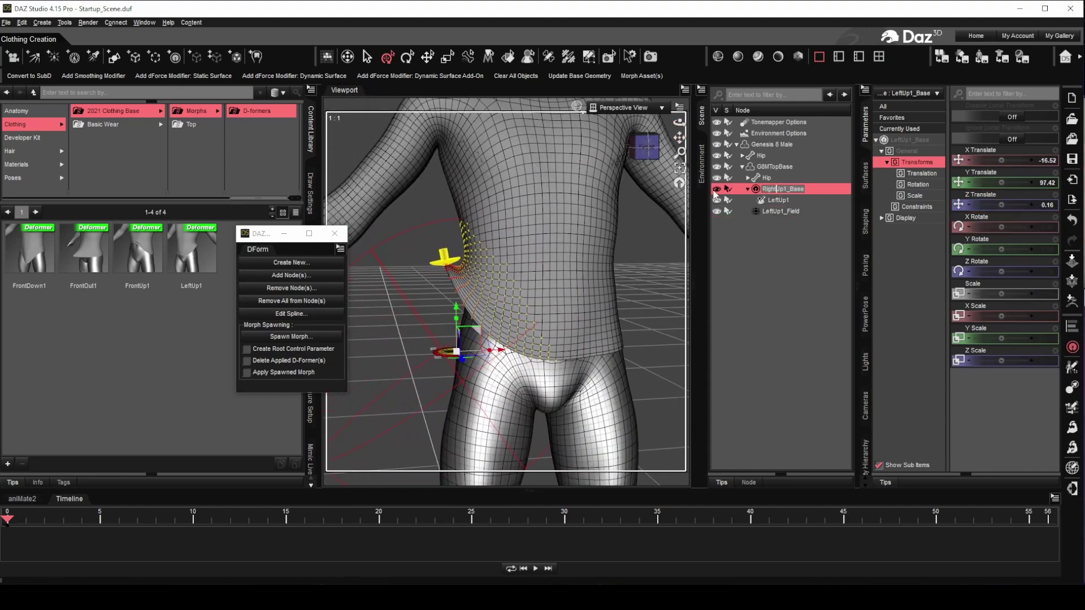
click(778, 201)
text(Right)
key(Return)
Step: Save RightUp1_Base as a D-Former preset named RightUp1 in the D-formers folder
click(795, 189)
click(8, 464)
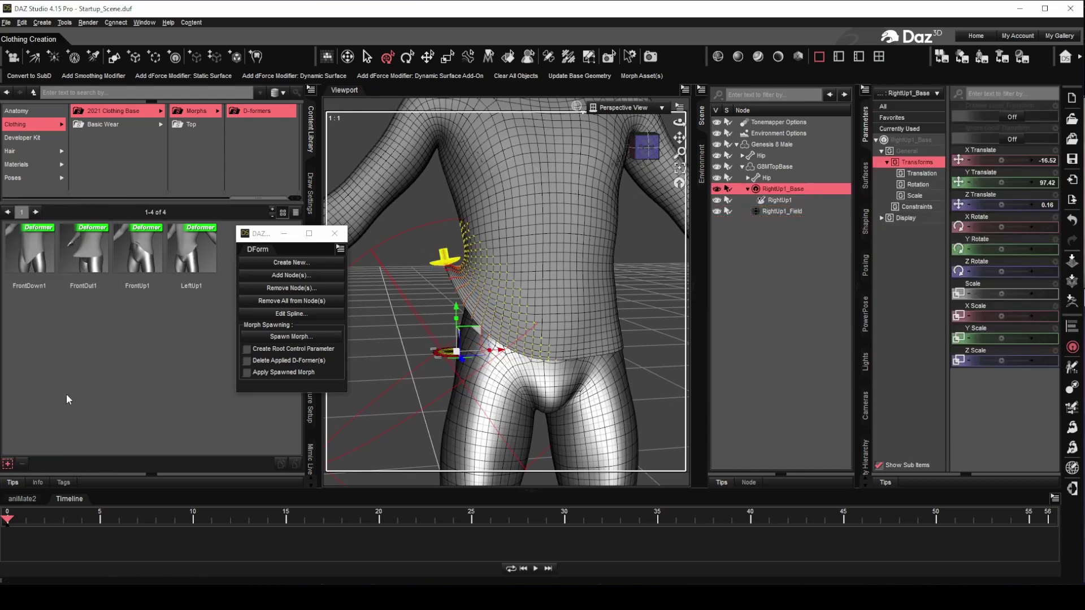
click(69, 398)
click(134, 134)
drag(88, 364, 0, 359)
text(Right)
click(594, 399)
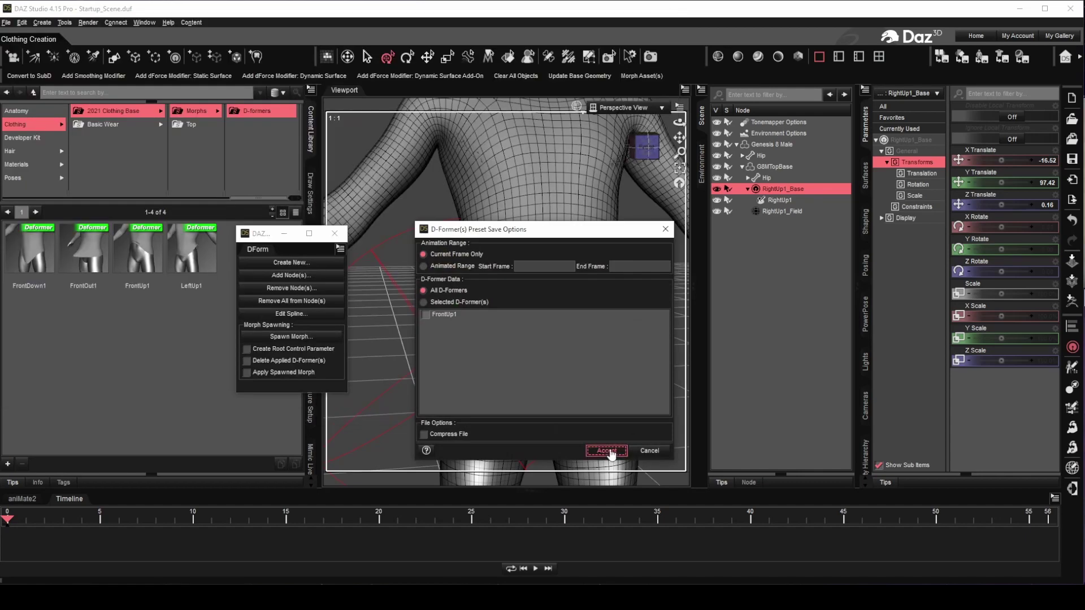
click(607, 448)
Step: Spawn a morph named RightUp_1 on G8MTopBase and limit it to a minimum of 0%
click(292, 336)
click(538, 307)
click(775, 166)
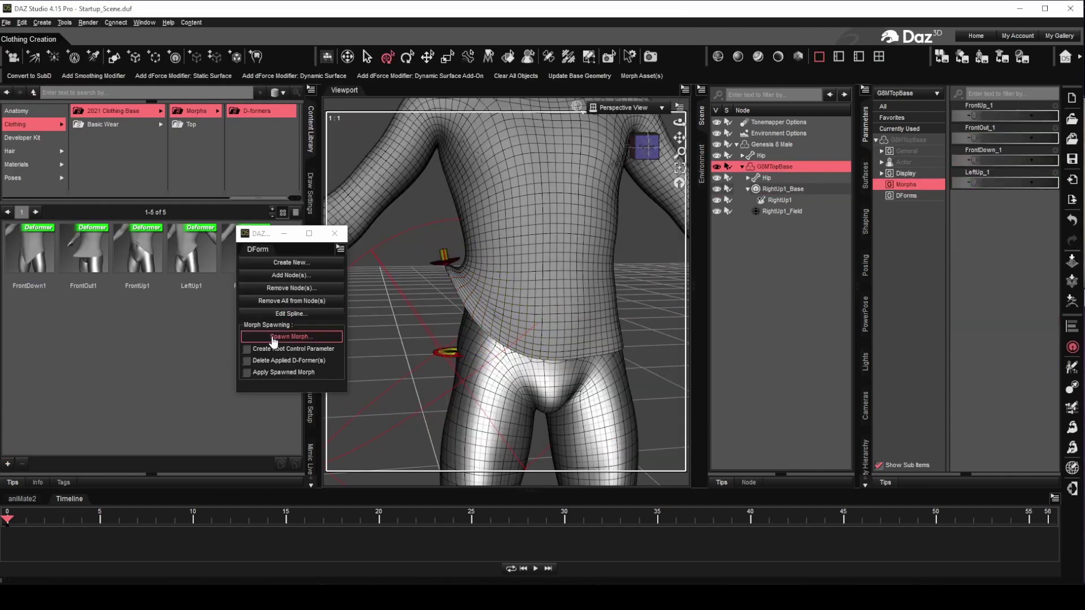
click(292, 336)
text(Up_1)
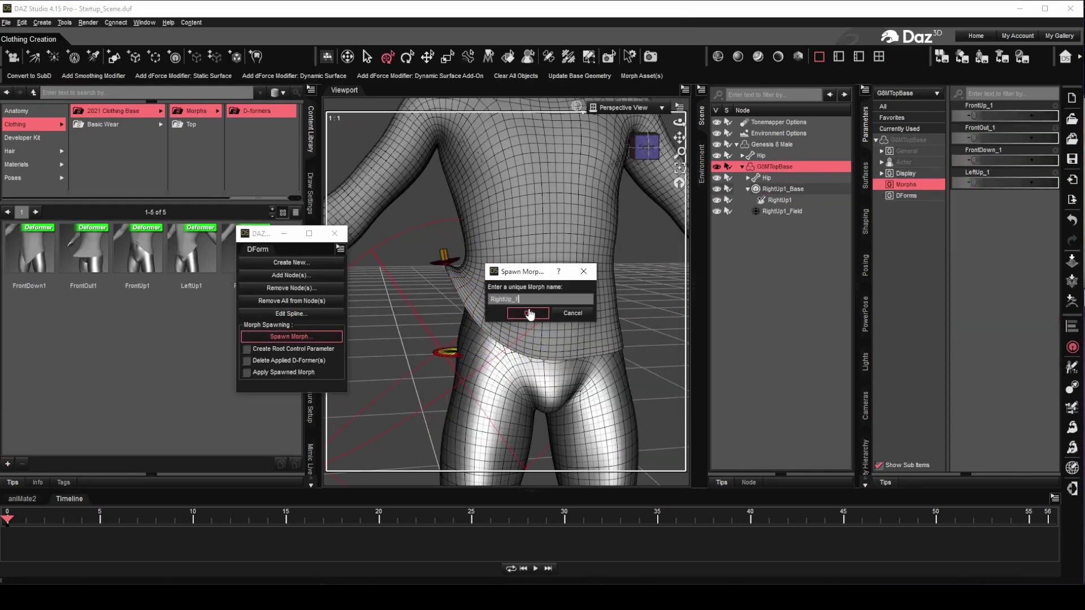
click(528, 313)
click(1055, 195)
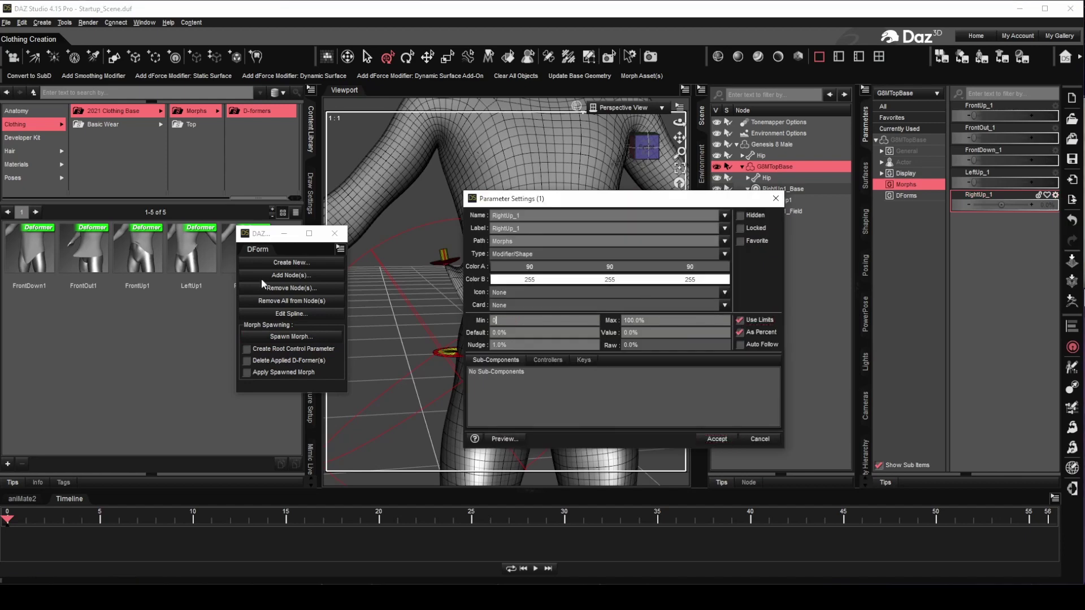
click(717, 439)
Step: Delete RightUp1_Base, RightUp1 and RightUp1_Field from the scene
click(795, 191)
shift+click(796, 209)
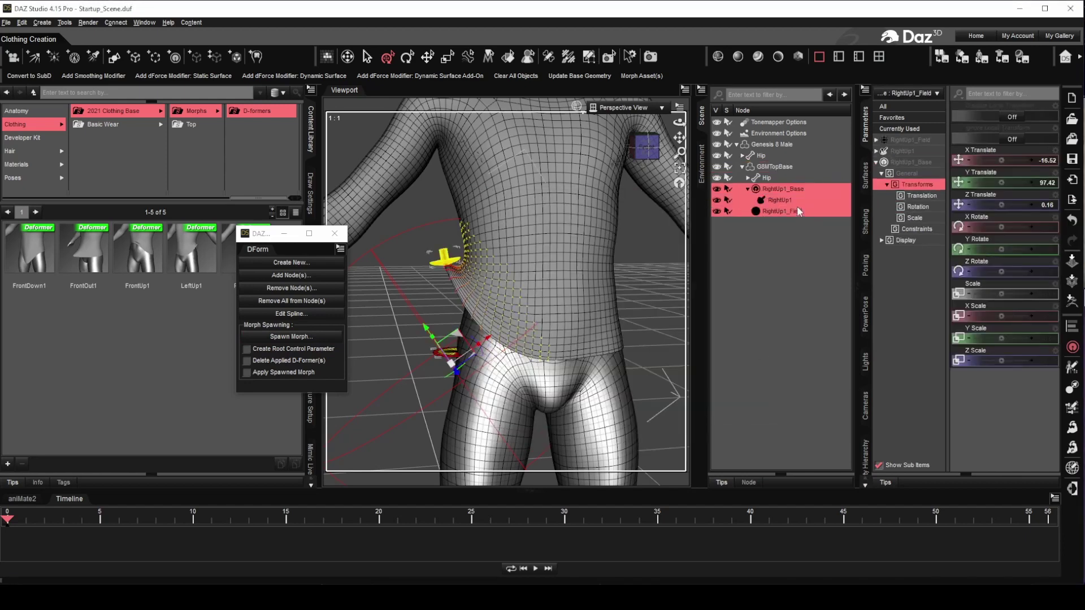
key(Delete)
Step: Test the G8MTopBase morphs, setting LeftUp_1 and RightUp_1 to 100% and trying them in combination with FrontUp_1
click(785, 166)
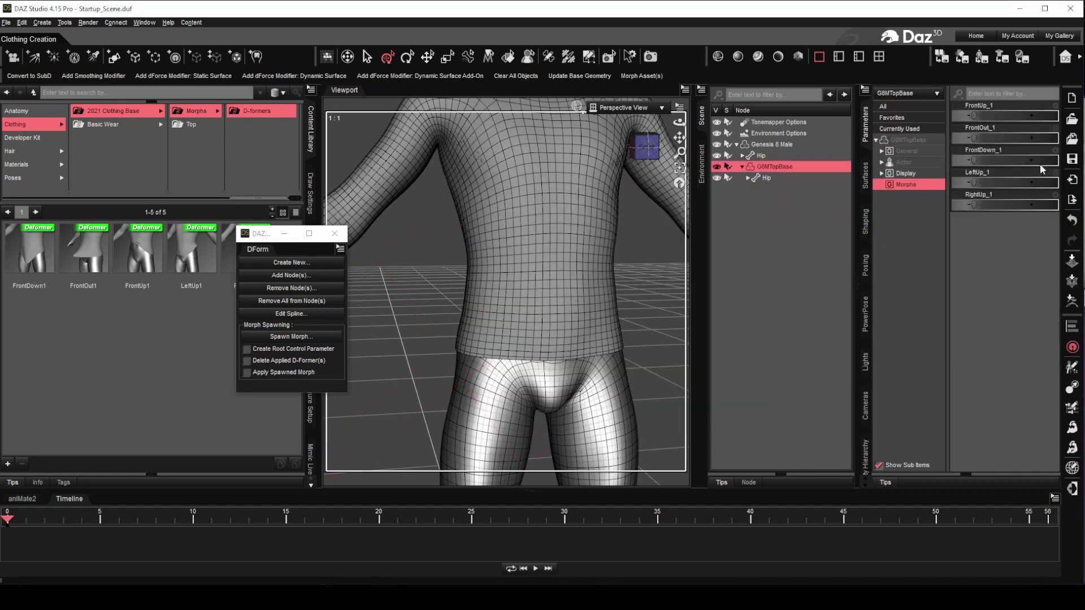
drag(975, 181, 1034, 182)
drag(973, 205, 1034, 205)
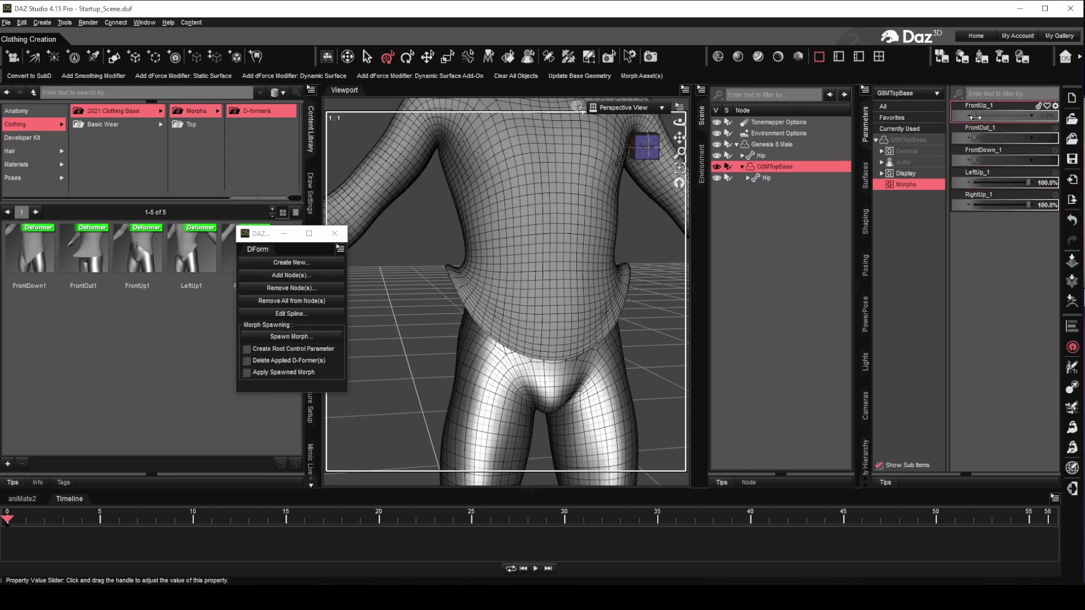
drag(971, 115, 1006, 114)
drag(1028, 182, 982, 195)
drag(680, 122, 693, 136)
mouse_move(973, 137)
mouse_down()
mouse_move(1031, 138)
mouse_move(968, 137)
mouse_up()
mouse_move(679, 122)
mouse_down()
mouse_move(666, 118)
mouse_move(678, 120)
mouse_up()
Step: Reset the FrontUp_1, LeftUp_1 and RightUp_1 morphs on G8MTopBase to zero
click(1055, 105)
click(1069, 164)
click(1054, 173)
click(1070, 231)
click(1055, 195)
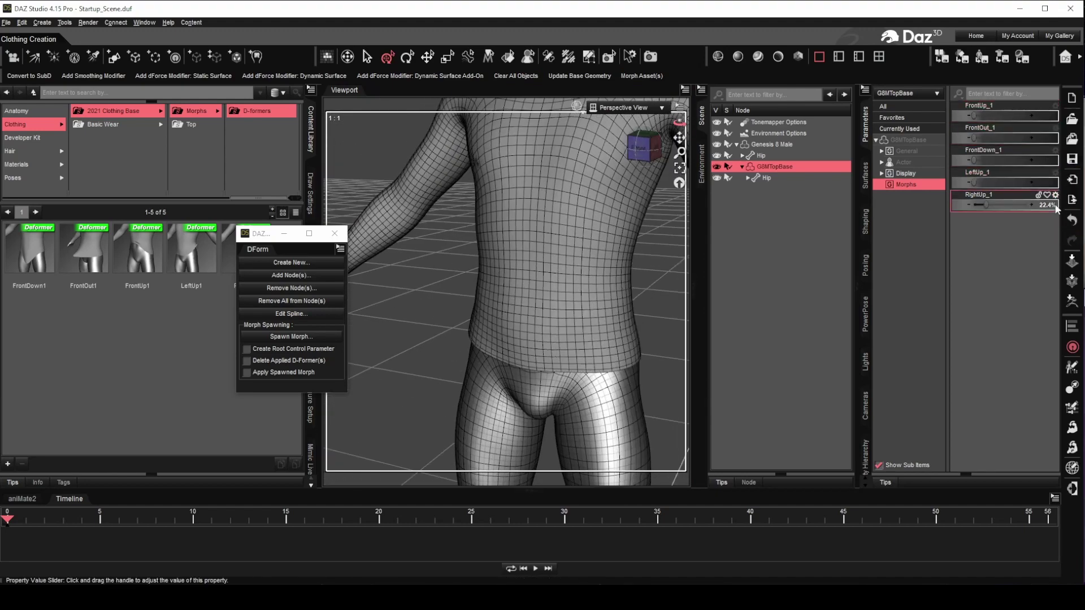
click(1070, 254)
drag(680, 151, 678, 305)
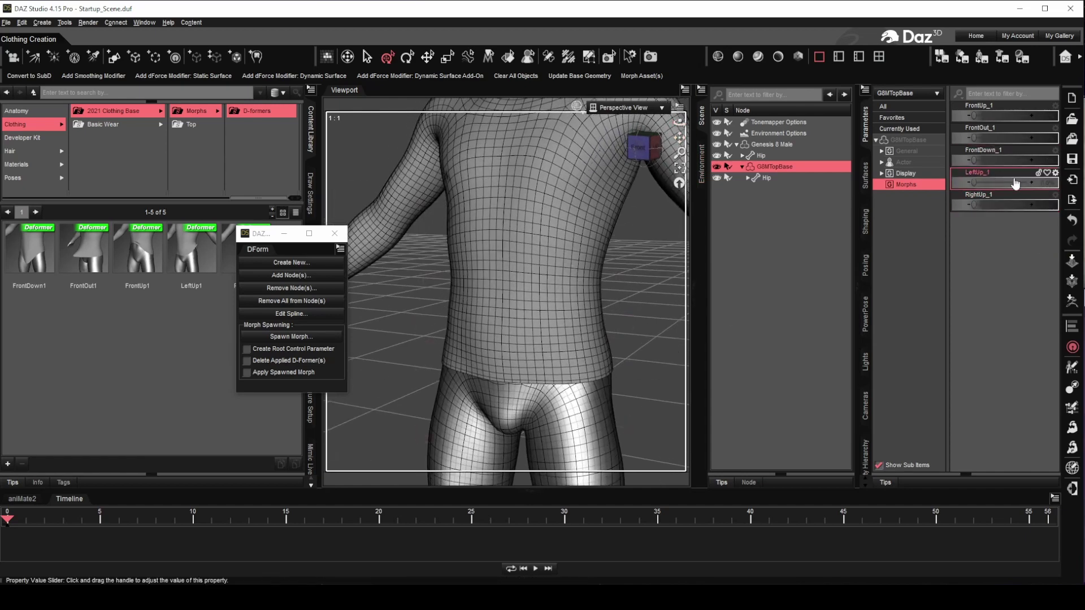
drag(679, 137, 673, 159)
drag(261, 234, 272, 302)
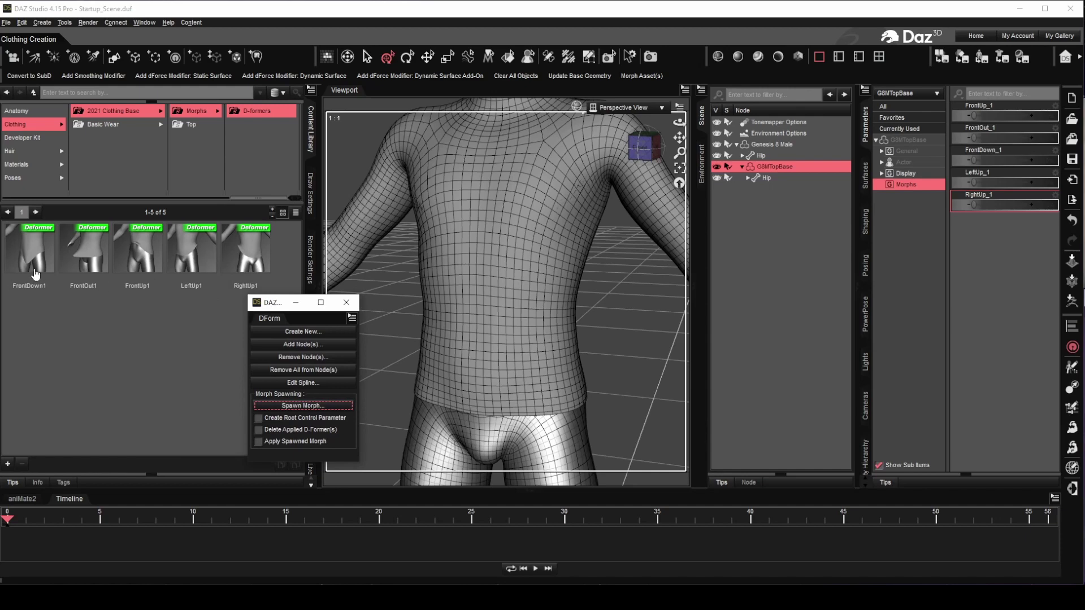
click(978, 173)
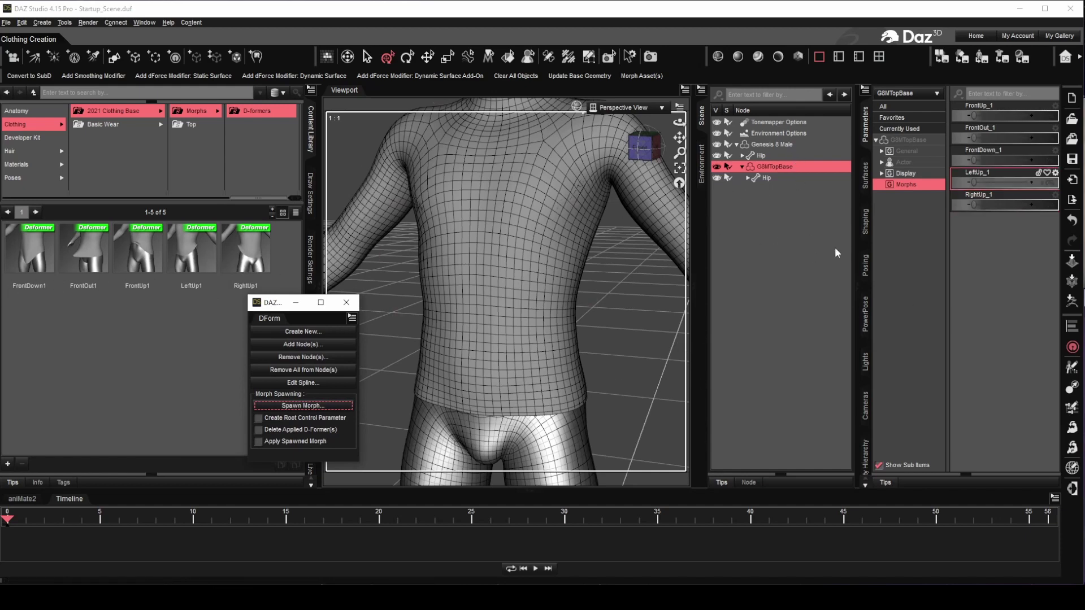
click(784, 215)
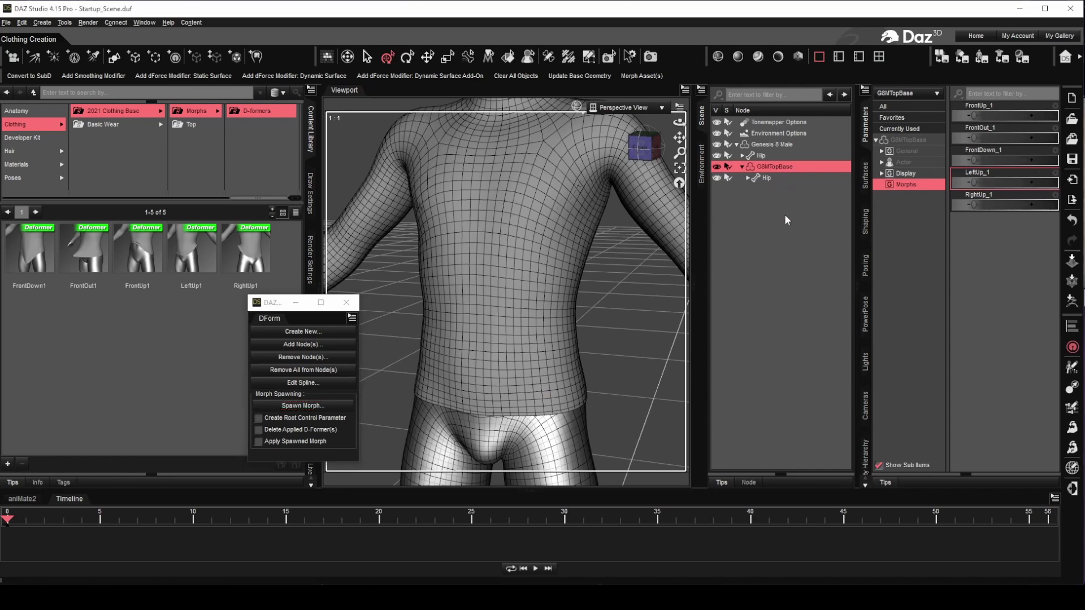
Step: Delete G8MTopBase from the scene and load the Basic Wear MuscleShirt onto Genesis 8 Male
click(778, 168)
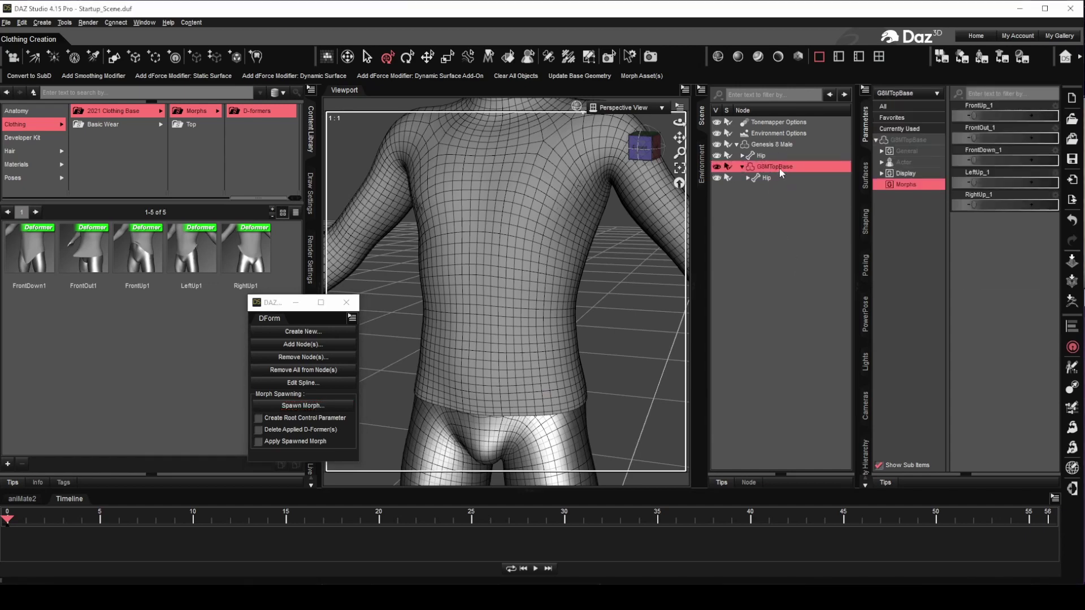
key(Delete)
click(102, 125)
double_click(245, 249)
Step: Apply the FrontUp1 D-Former preset to the Basic Wear MuscleShirt and inspect its deformed front hem
click(113, 111)
click(198, 111)
click(263, 112)
click(781, 168)
double_click(141, 254)
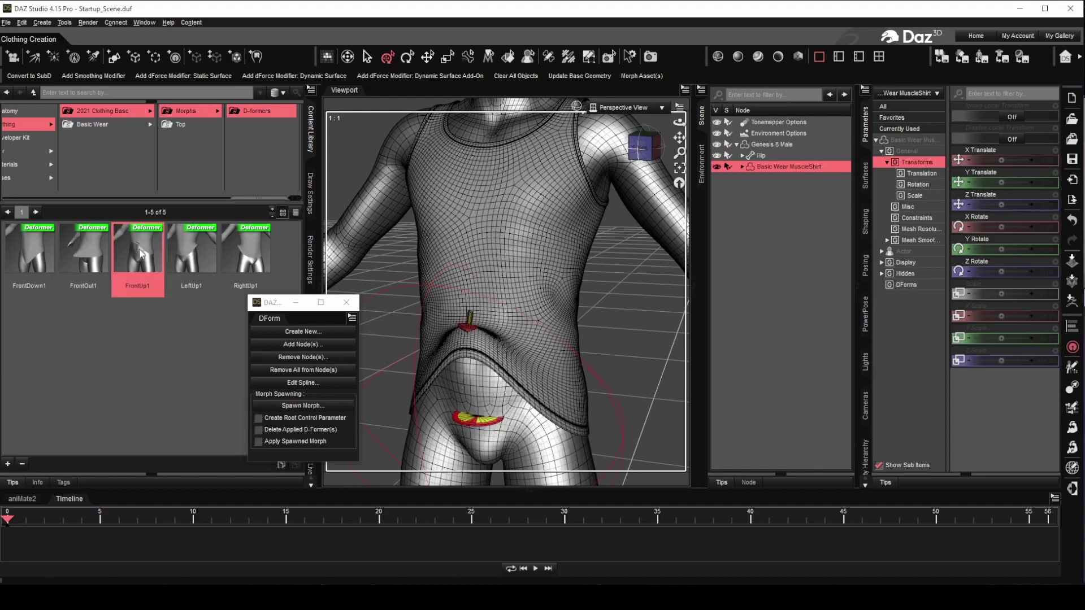
mouse_move(679, 122)
mouse_down()
mouse_move(666, 125)
mouse_move(695, 123)
mouse_move(679, 122)
mouse_up()
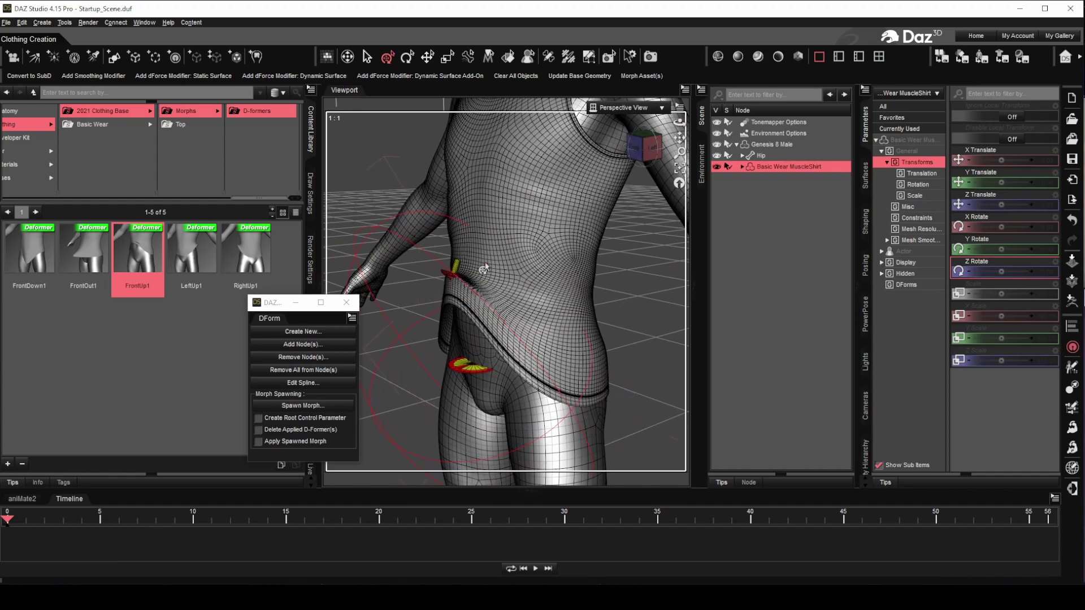
drag(680, 123, 673, 123)
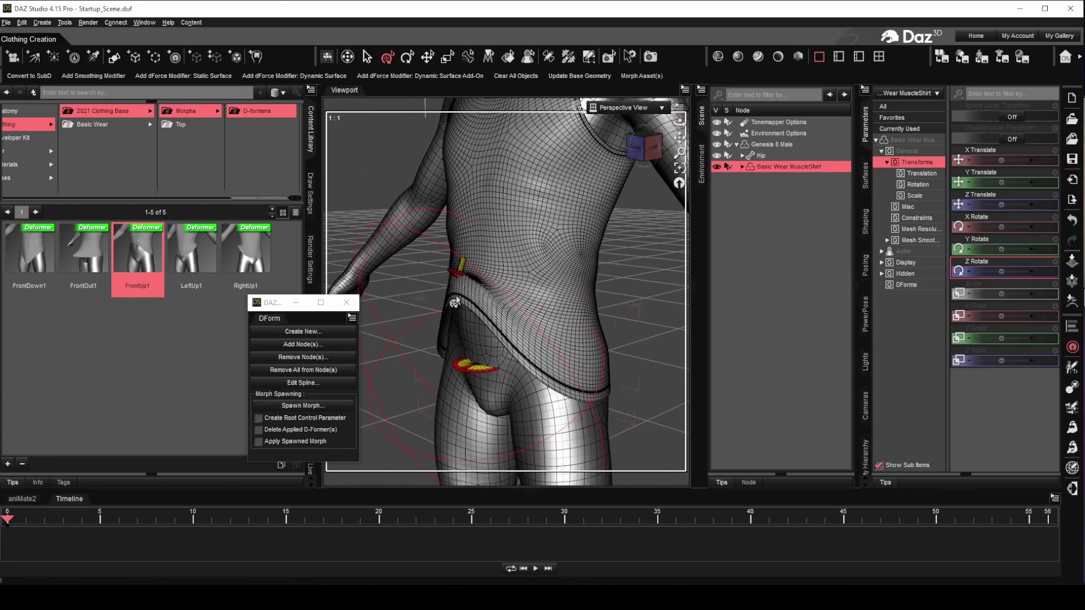